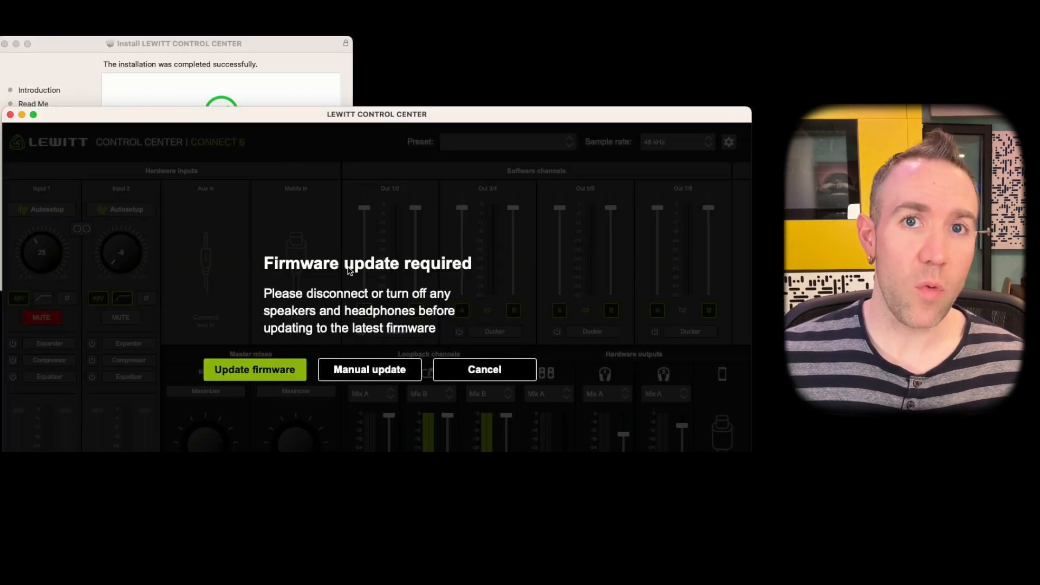
Start the required firmware update for the Connect 6 interface.
{"action": "left_click", "coordinate": [274, 374]}
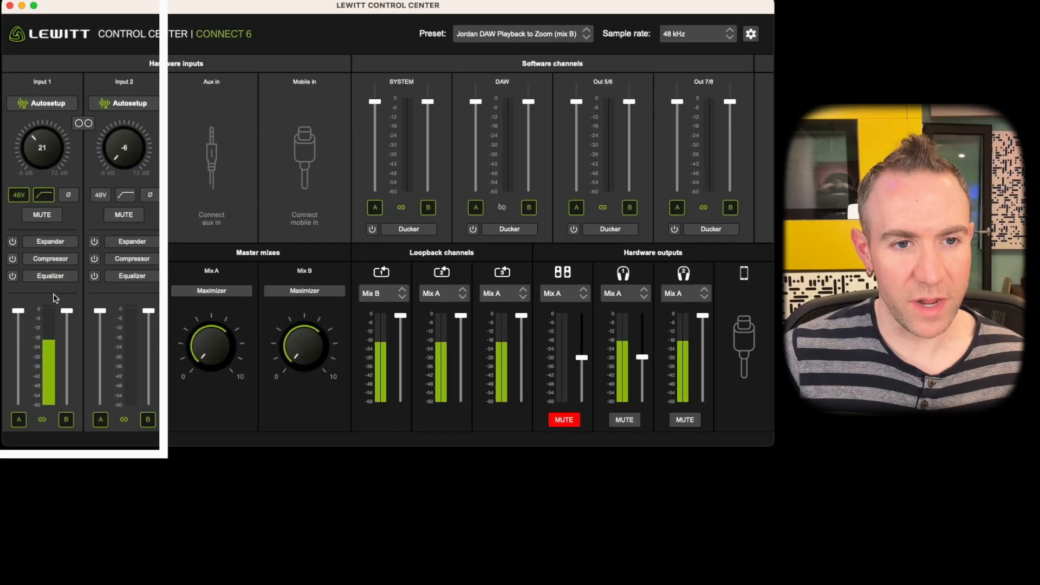
Try out the mute on hardware Input 1, toggling it on and off.
{"action": "left_click", "coordinate": [52, 217]}
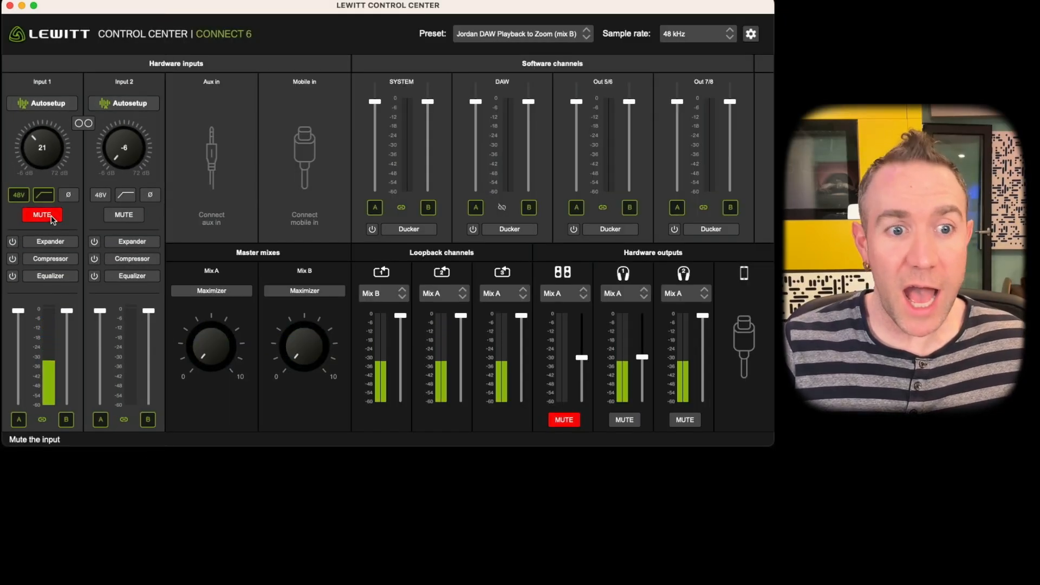
{"action": "left_click", "coordinate": [51, 217]}
{"action": "left_click", "coordinate": [51, 217]}
{"action": "left_click", "coordinate": [51, 217]}
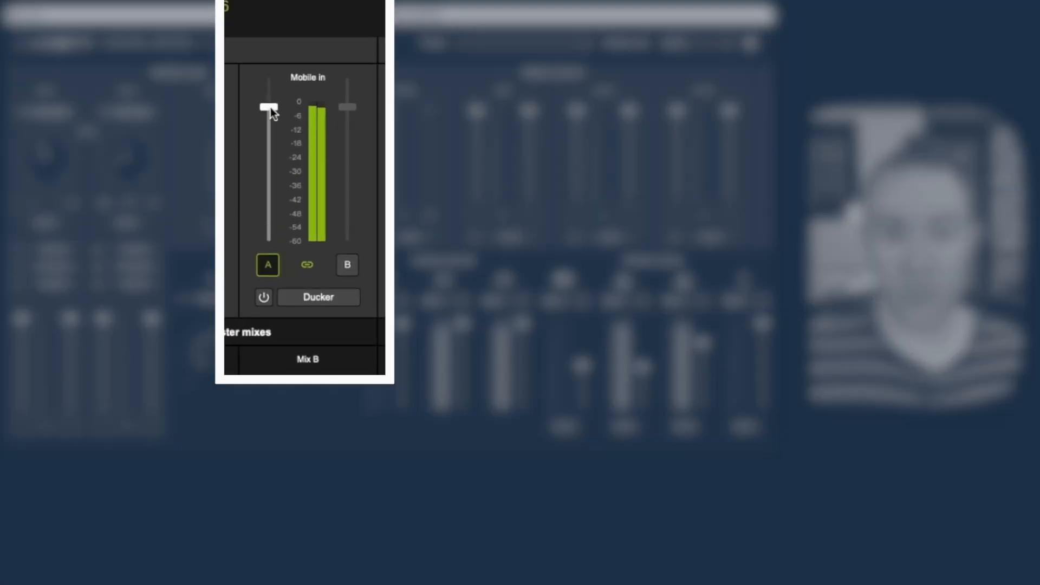
Lower the Mix A fader of the Mobile in hardware channel.
{"action": "left_click_drag", "start_coordinate": [270, 107], "coordinate": [268, 152]}
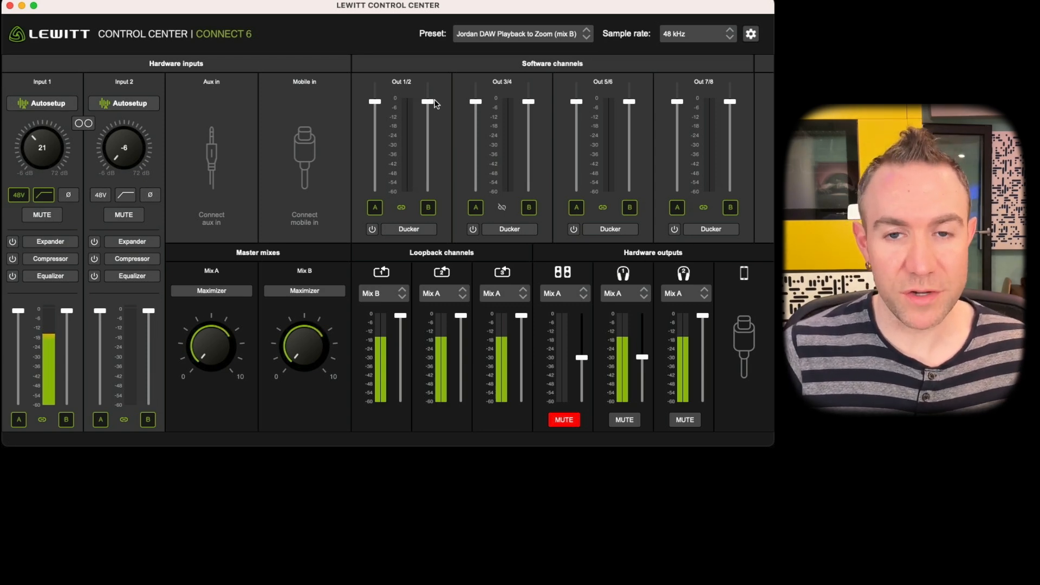
Rename the software channels Out 1/2 as SYSTEM and Out 3/4 as DAW.
{"action": "double_click", "coordinate": [409, 83]}
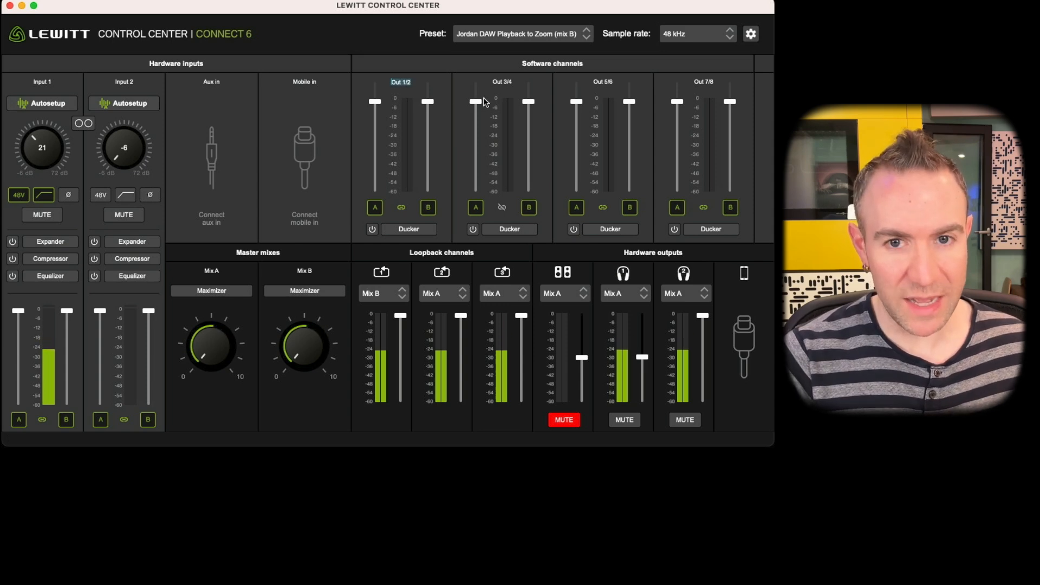
{"action": "type", "text": "SY"}
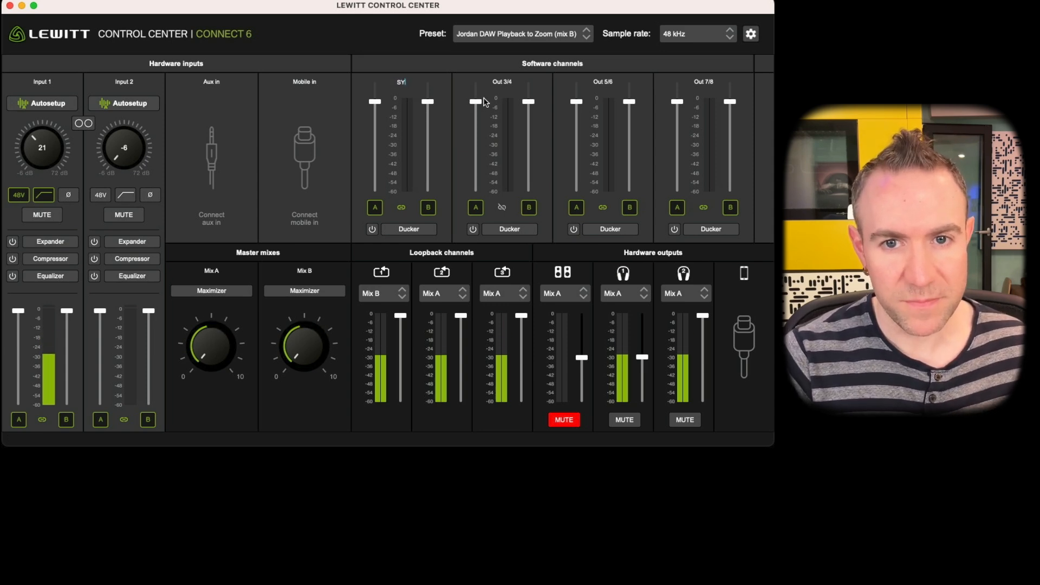
{"action": "type", "text": "STEM"}
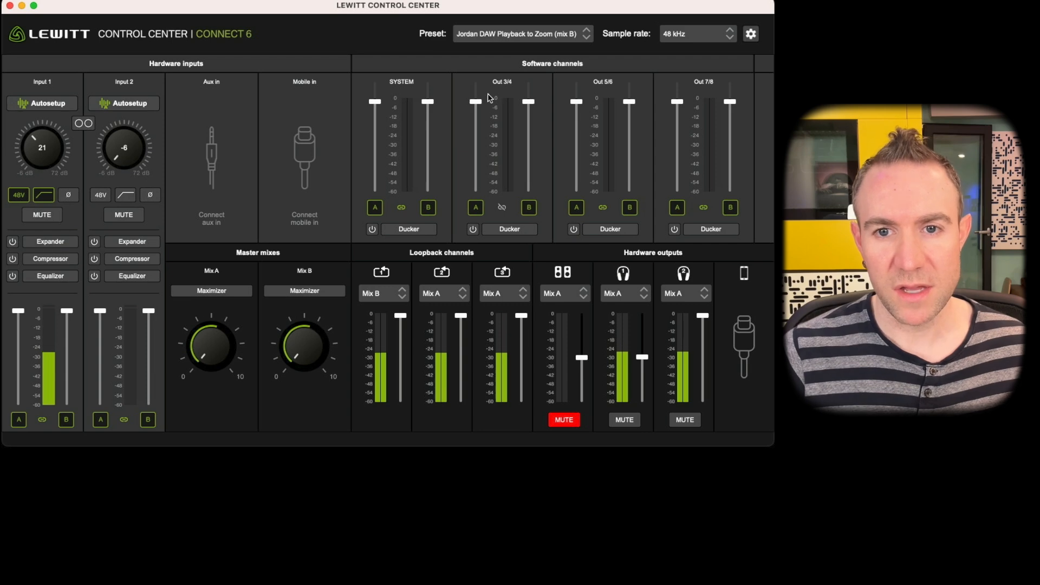
{"action": "double_click", "coordinate": [500, 81]}
{"action": "type", "text": "D"}
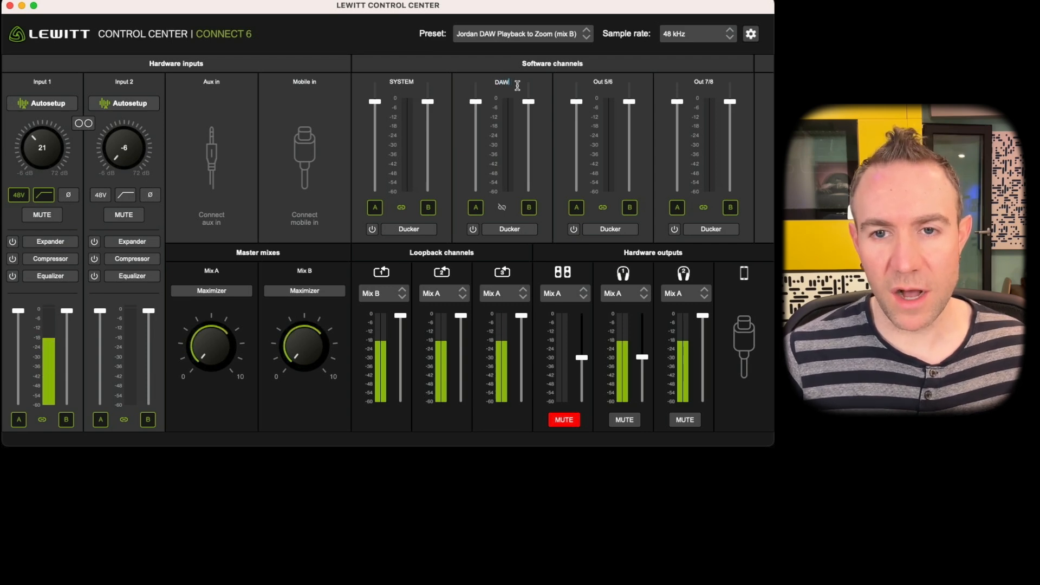
{"action": "type", "text": "AW"}
{"action": "key", "text": "Return"}
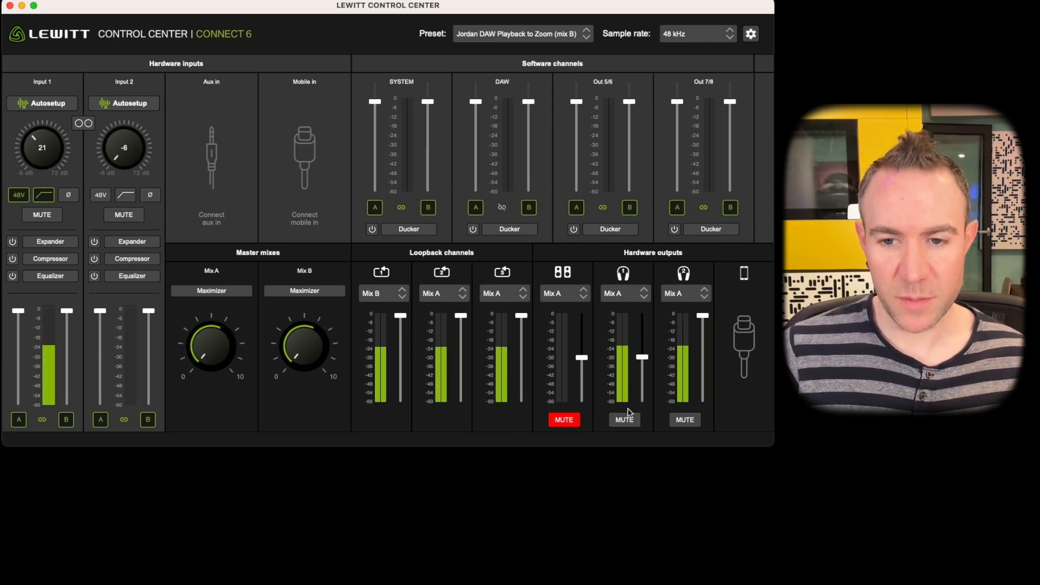
Raise the first headphone output's level slightly and try the mute on both headphone outputs.
{"action": "mouse_move", "coordinate": [642, 358]}
{"action": "left_mouse_down"}
{"action": "mouse_move", "coordinate": [644, 334]}
{"action": "mouse_move", "coordinate": [648, 374]}
{"action": "mouse_move", "coordinate": [646, 328]}
{"action": "mouse_move", "coordinate": [646, 353]}
{"action": "left_mouse_up"}
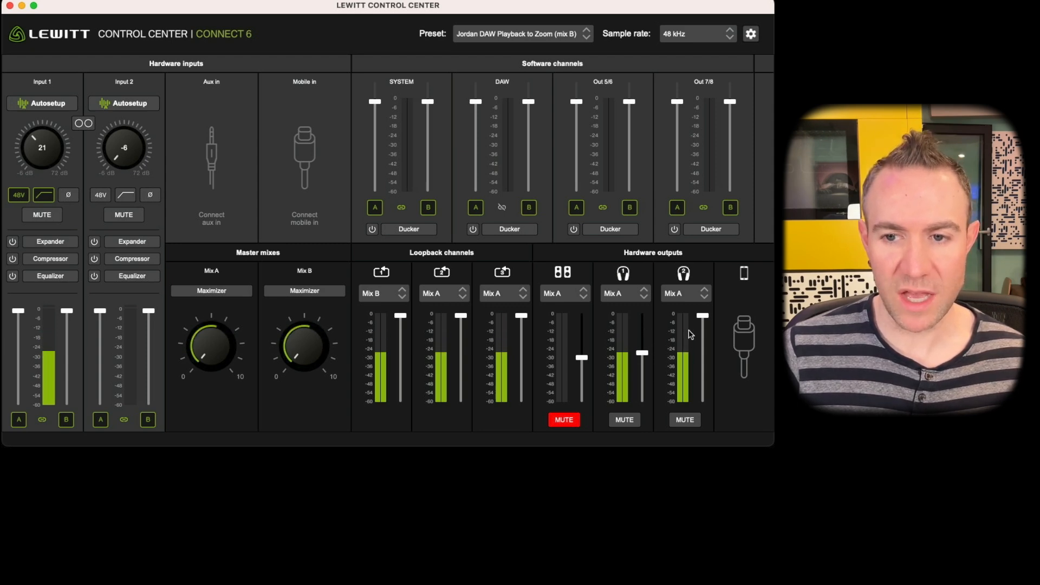
{"action": "left_click", "coordinate": [628, 422]}
{"action": "left_click", "coordinate": [695, 421]}
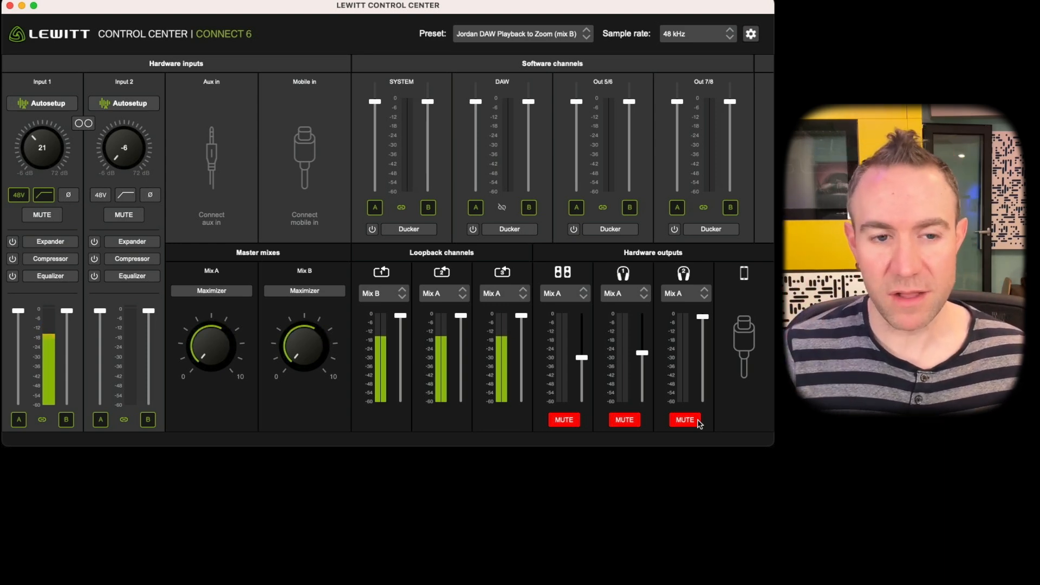
{"action": "left_click", "coordinate": [693, 422]}
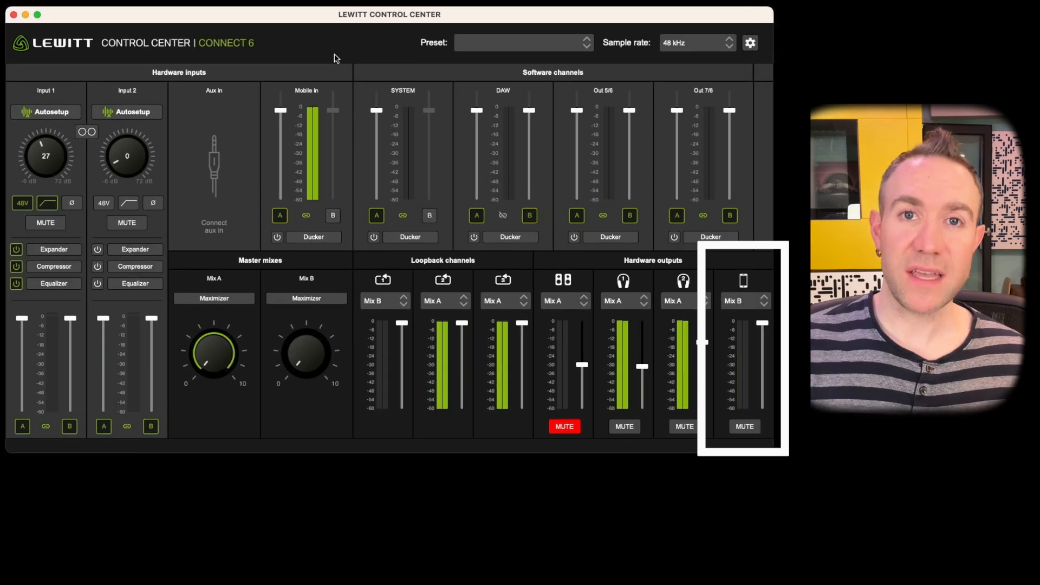
Turn down the Mobile in level sent to Mix A.
{"action": "left_click_drag", "start_coordinate": [282, 114], "coordinate": [281, 144]}
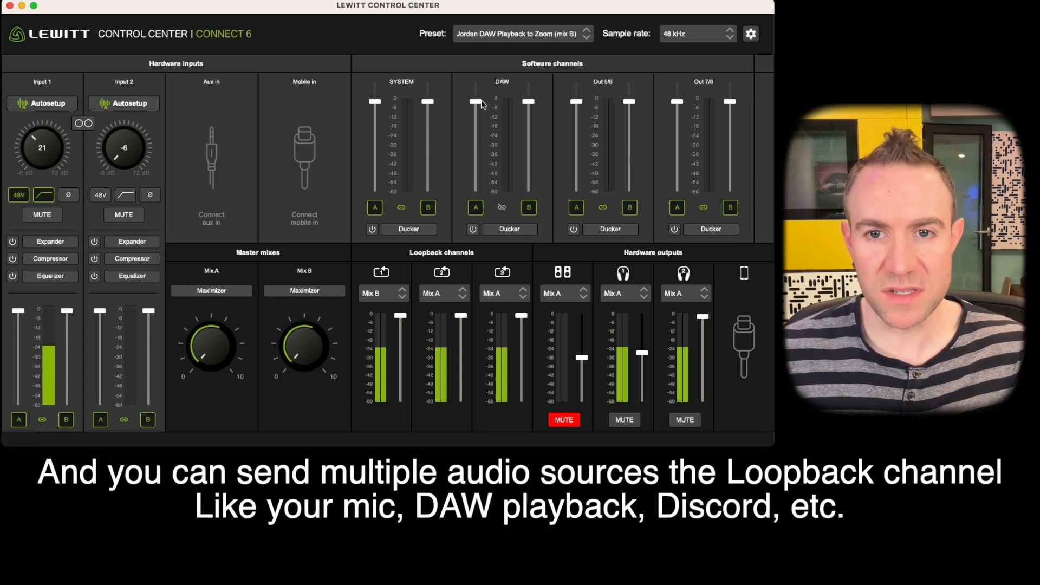
Check the source options for the first loopback channel, leaving it on Mix B.
{"action": "left_click", "coordinate": [387, 295]}
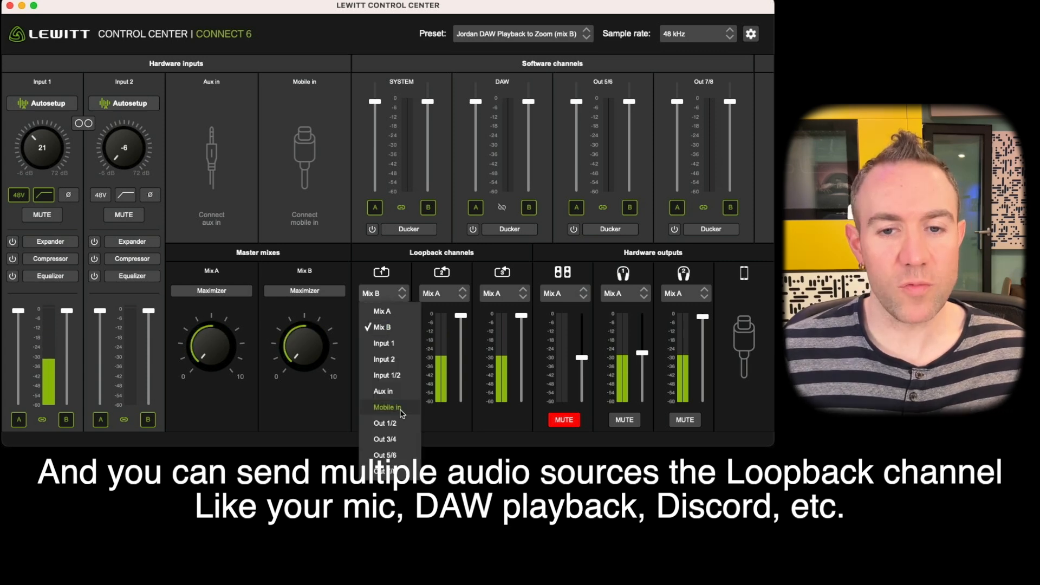
{"action": "left_click", "coordinate": [403, 254]}
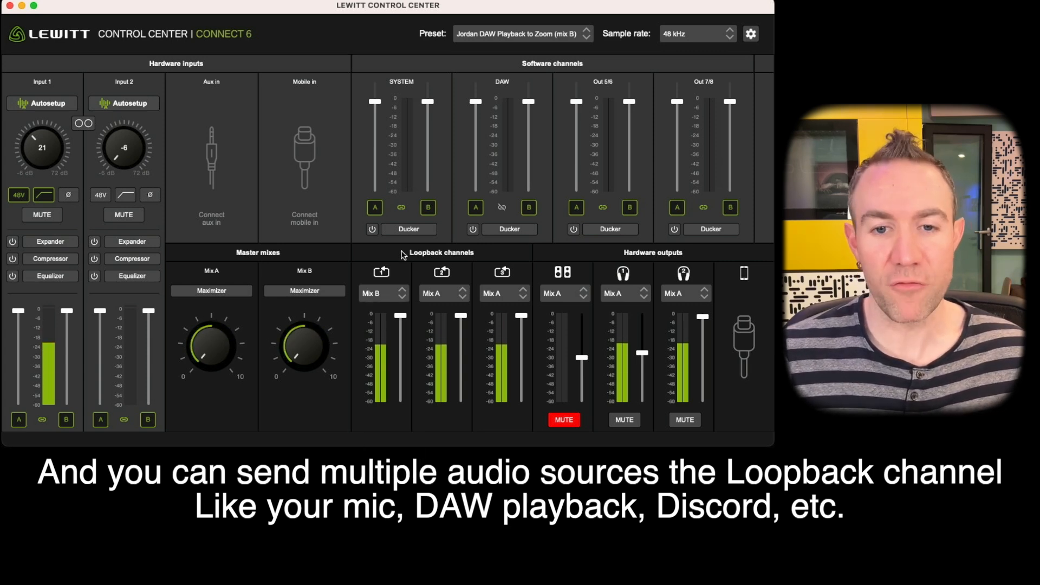
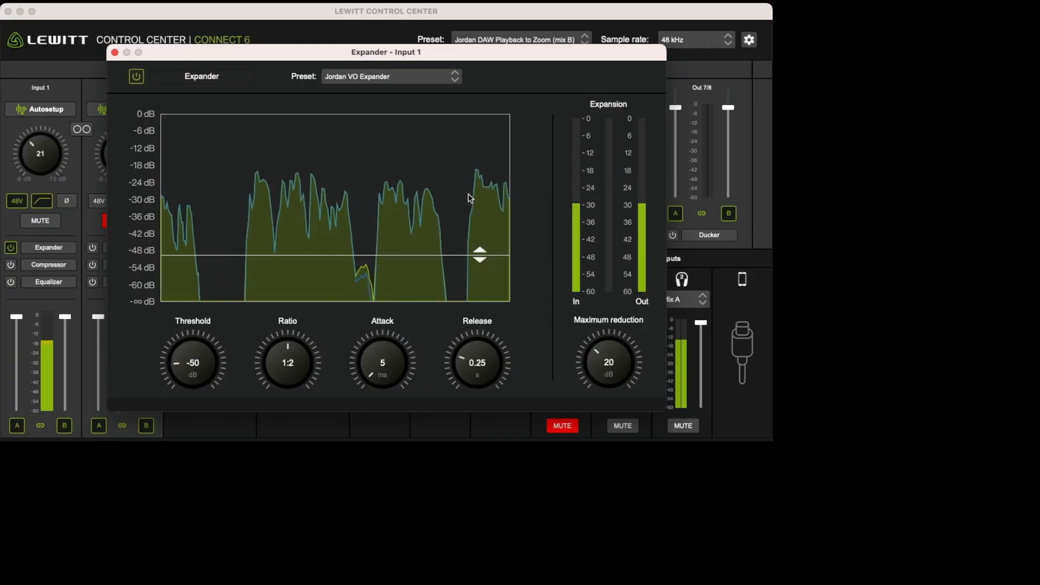
Raise the Input 1 expander's threshold to -29 dB.
{"action": "left_click_drag", "start_coordinate": [480, 255], "coordinate": [480, 196]}
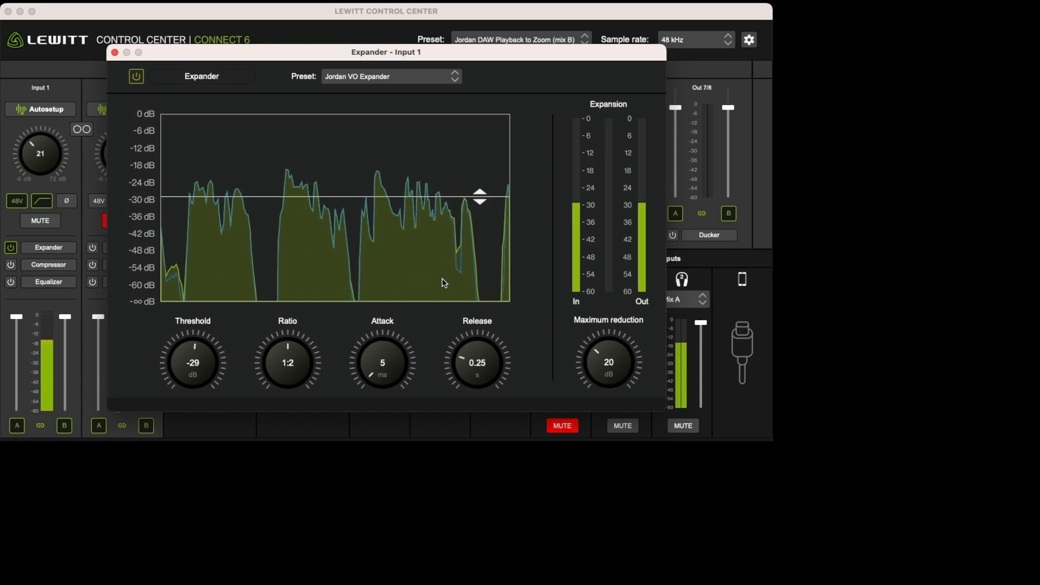
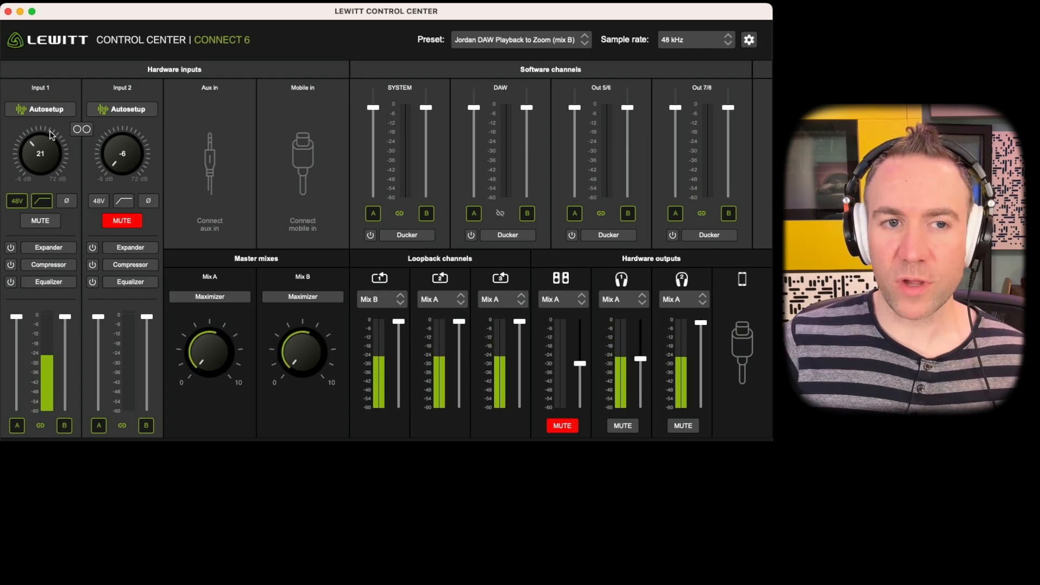
Start Autosetup for Input 1 with a condenser microphone, Advanced optimization and Talk, and choose Low-cut OFF.
{"action": "left_click", "coordinate": [51, 110]}
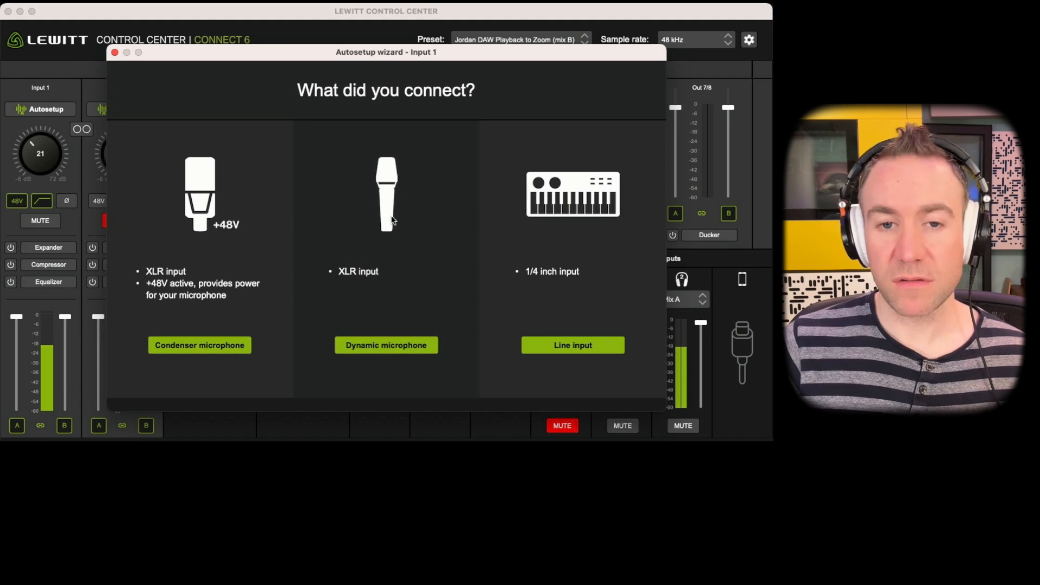
{"action": "left_click", "coordinate": [203, 347]}
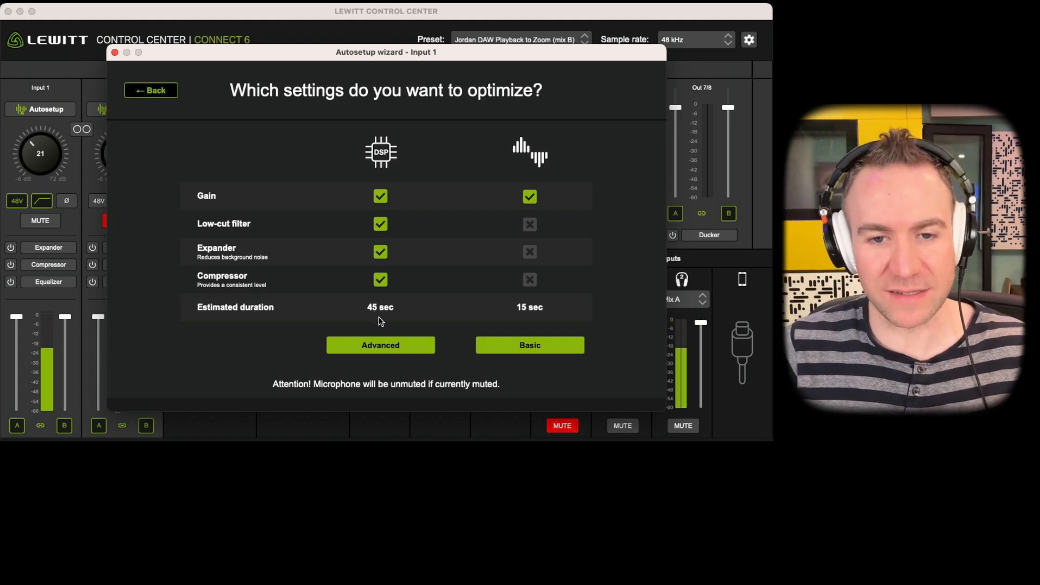
{"action": "left_click", "coordinate": [378, 347]}
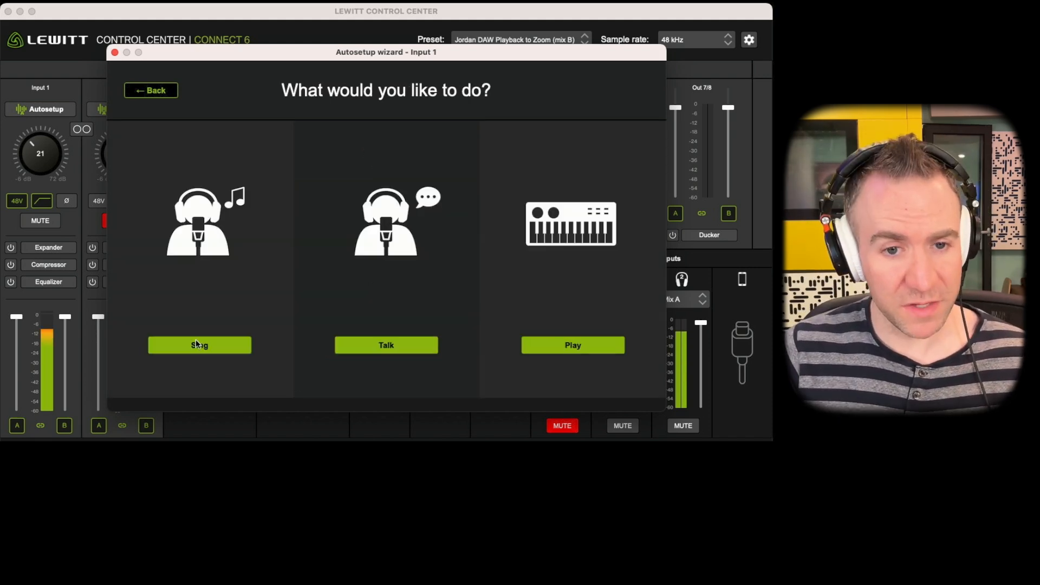
{"action": "left_click", "coordinate": [391, 348]}
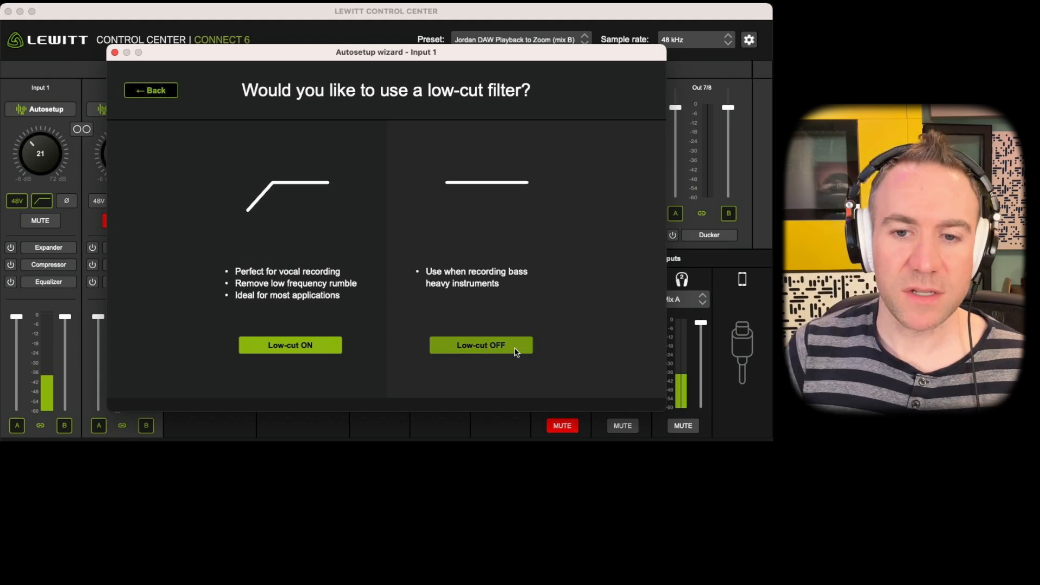
{"action": "left_click", "coordinate": [516, 352]}
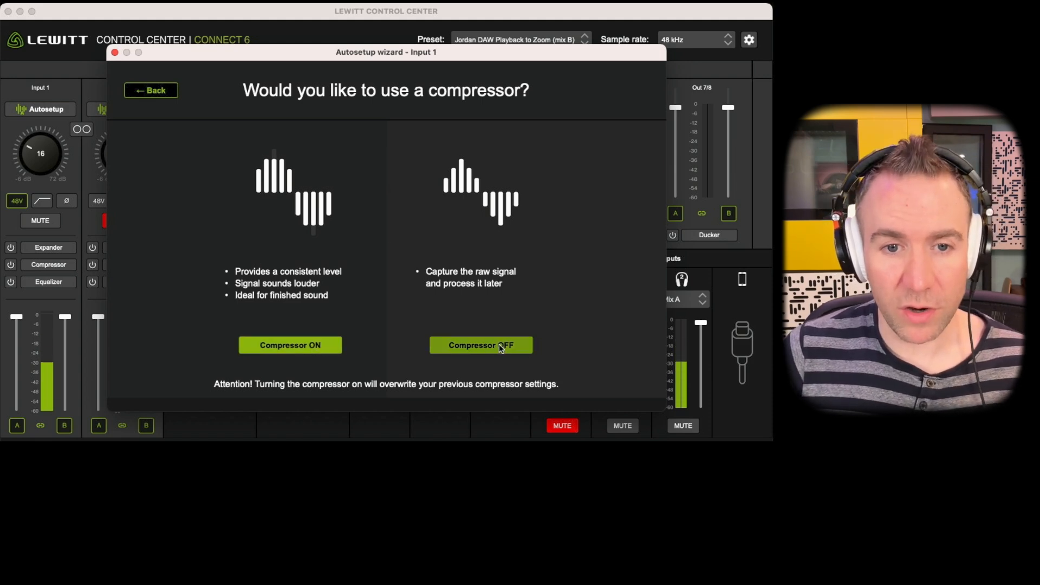
Choose Compressor ON and Expander ON in the wizard, run the 10-second ambient noise measurement and finish Autosetup.
{"action": "left_click", "coordinate": [318, 344]}
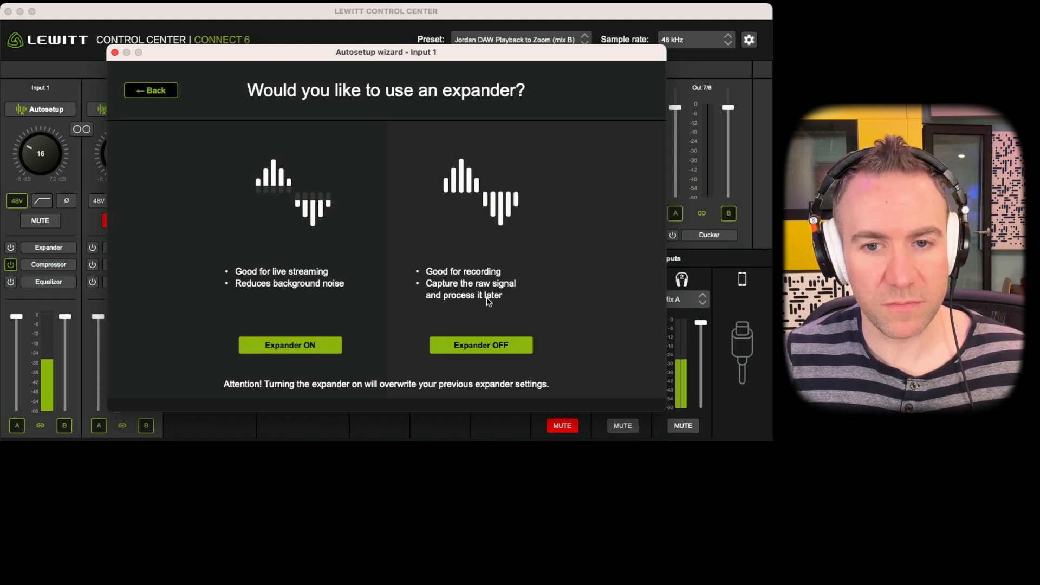
{"action": "left_click", "coordinate": [317, 348]}
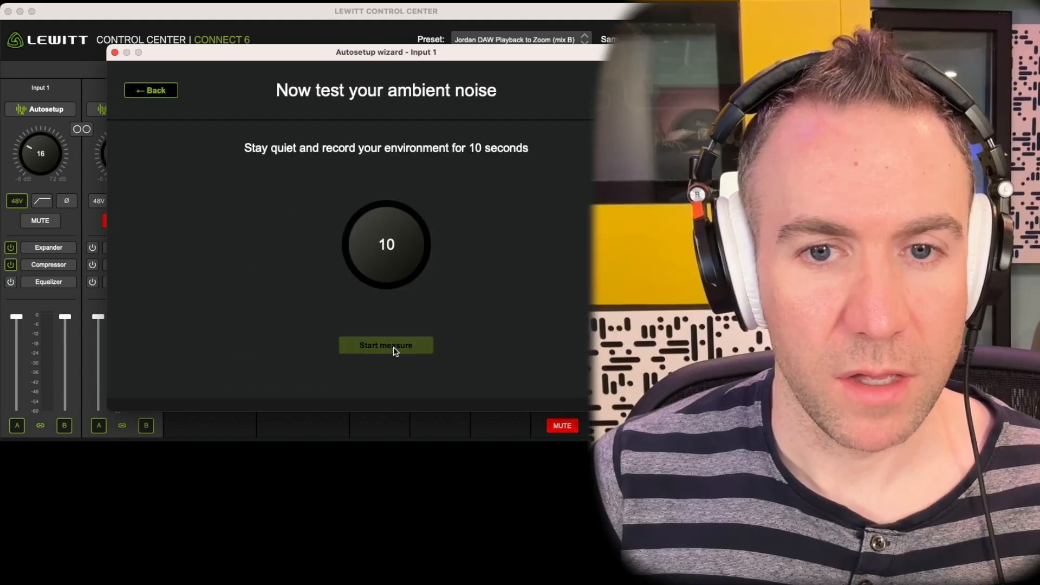
{"action": "left_click", "coordinate": [387, 345]}
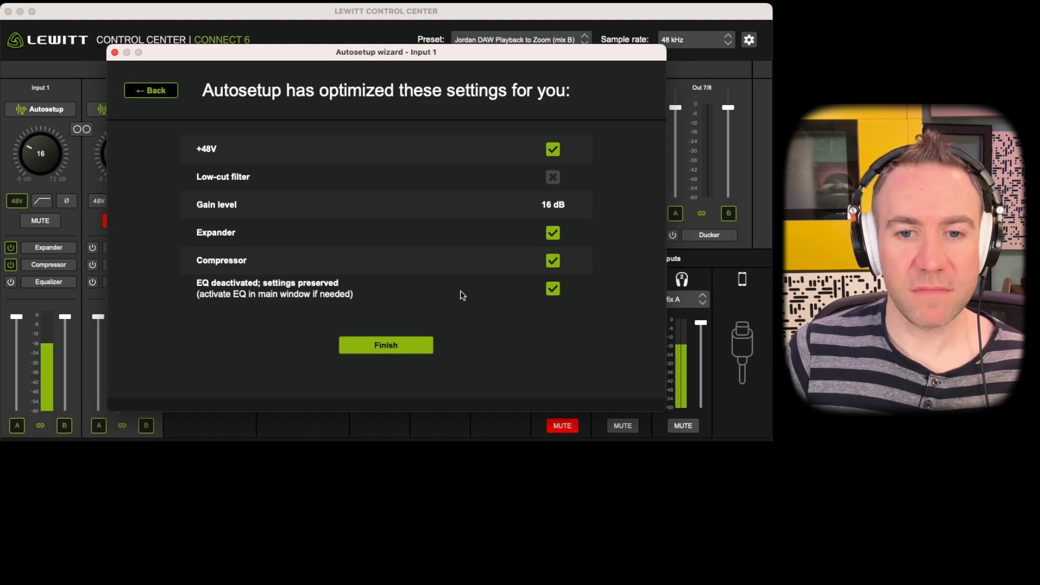
{"action": "left_click", "coordinate": [403, 348]}
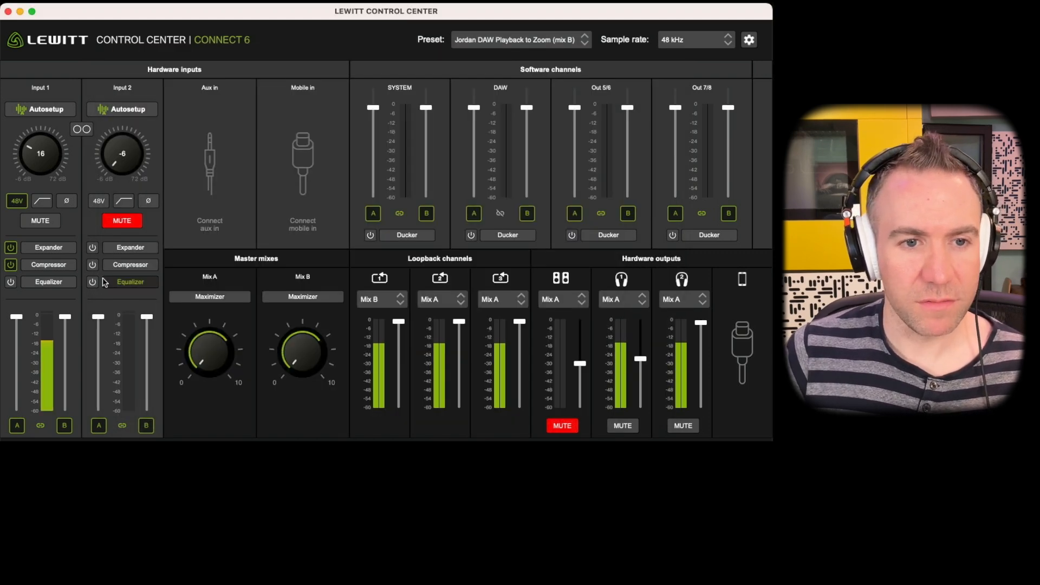
Review the expander and compressor settings that Autosetup applied to Input 1.
{"action": "left_click", "coordinate": [59, 248]}
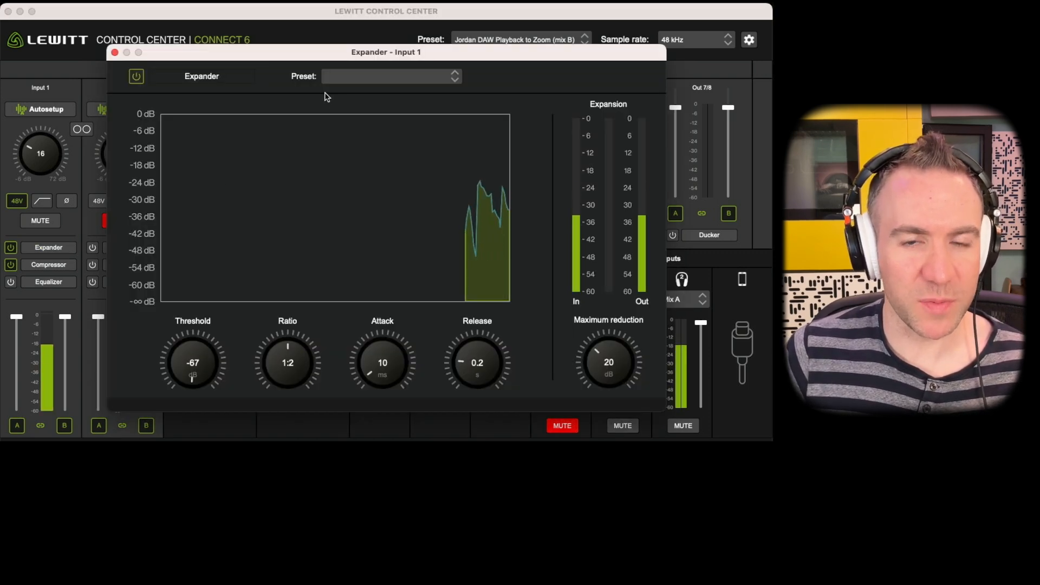
{"action": "left_click", "coordinate": [115, 54]}
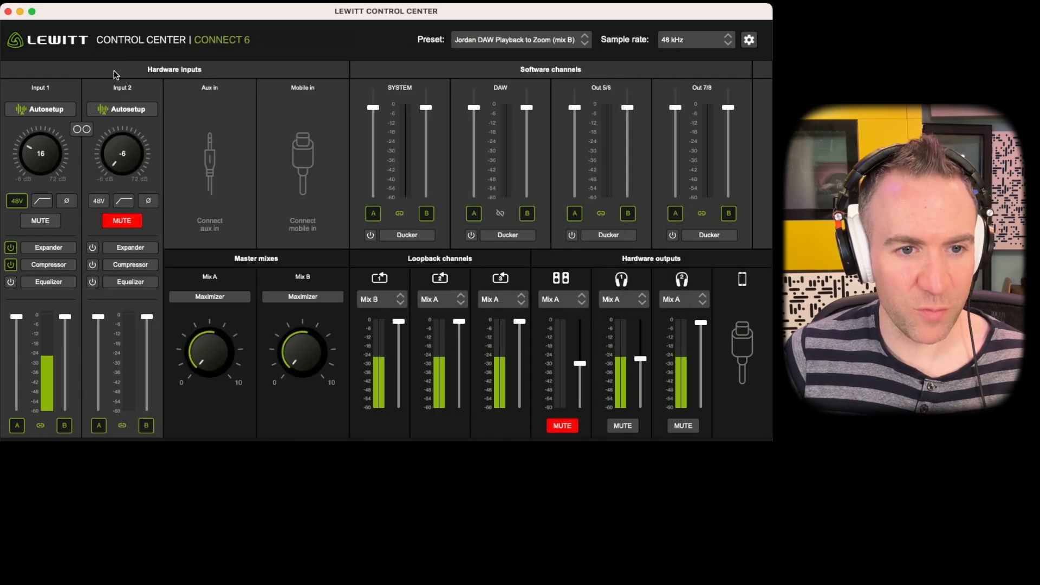
{"action": "left_click", "coordinate": [51, 266]}
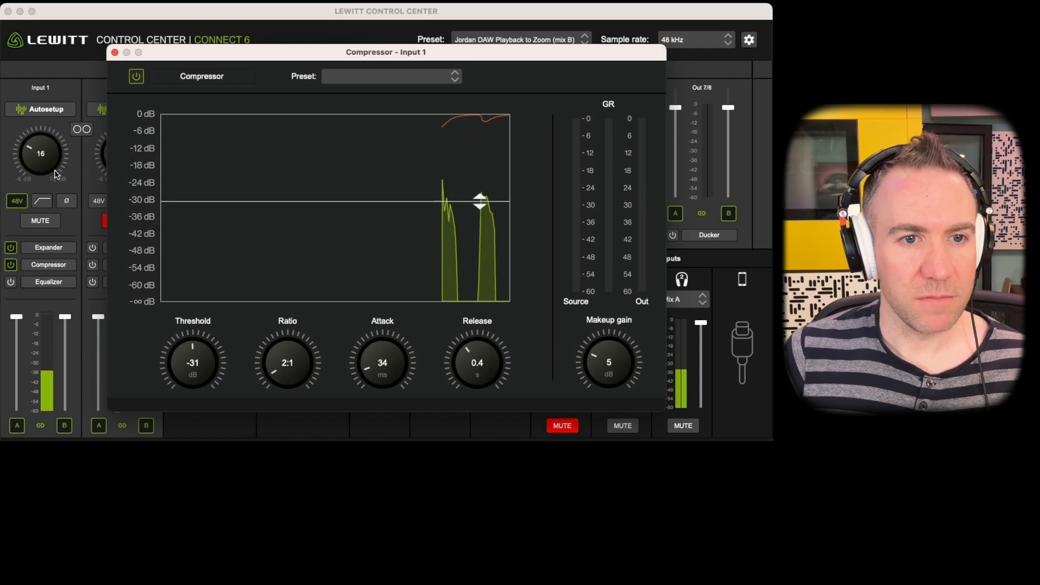
Raise the Input 1 gain to 21 dB and set its compressor threshold to -26 dB.
{"action": "left_click_drag", "start_coordinate": [45, 154], "coordinate": [51, 149]}
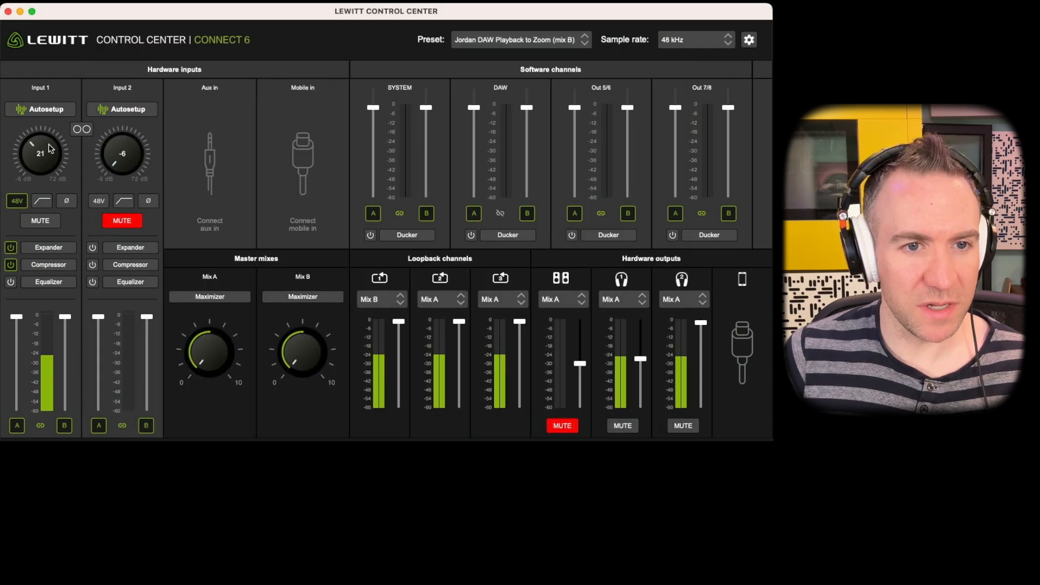
{"action": "left_click", "coordinate": [51, 265]}
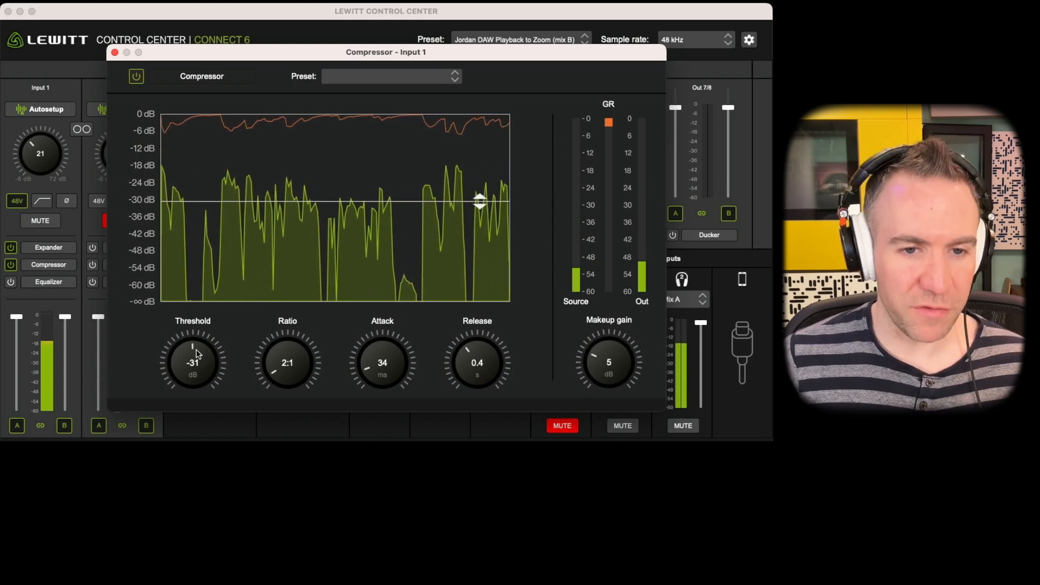
{"action": "left_click_drag", "start_coordinate": [215, 352], "coordinate": [235, 333]}
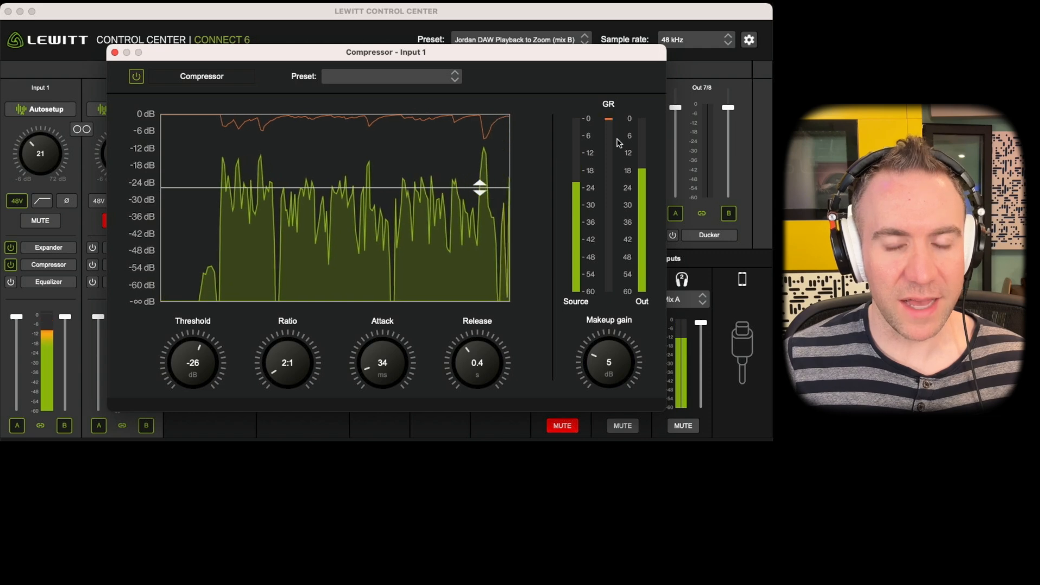
Switch off the Input 1 expander and compressor, and turn on the channel's low-cut filter.
{"action": "left_click", "coordinate": [52, 247]}
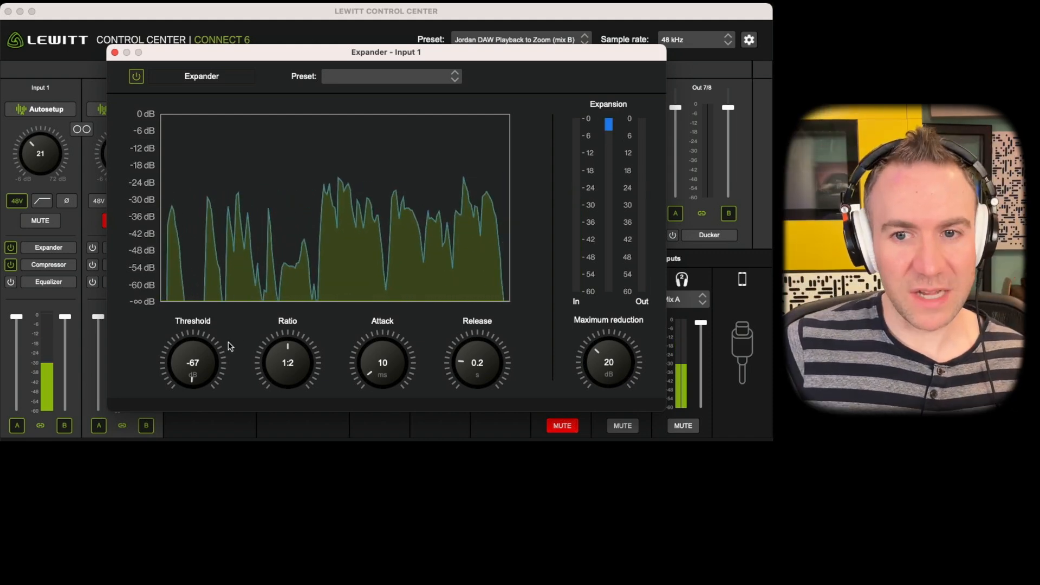
{"action": "left_click", "coordinate": [114, 53]}
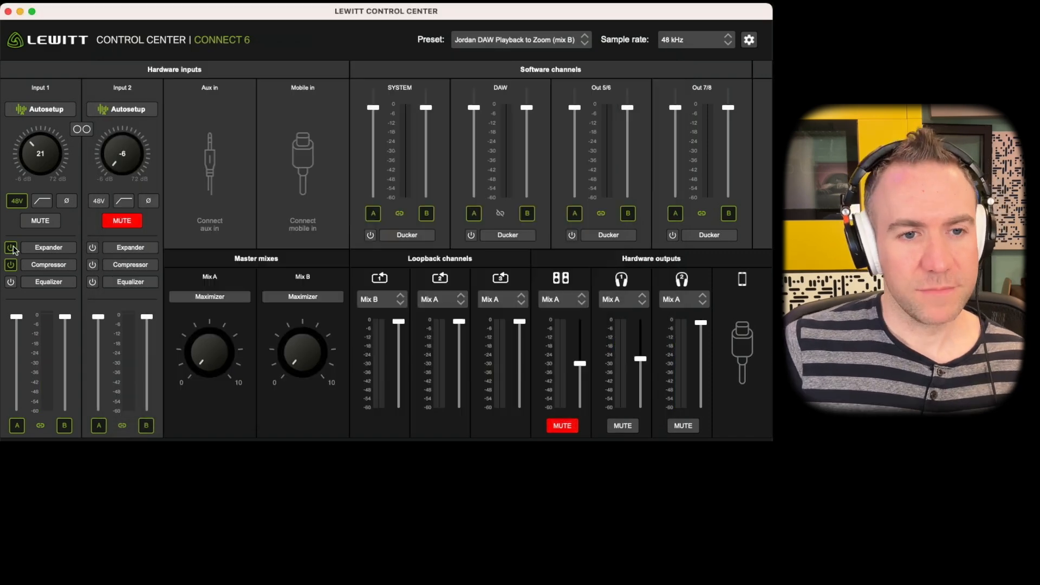
{"action": "left_click", "coordinate": [10, 247]}
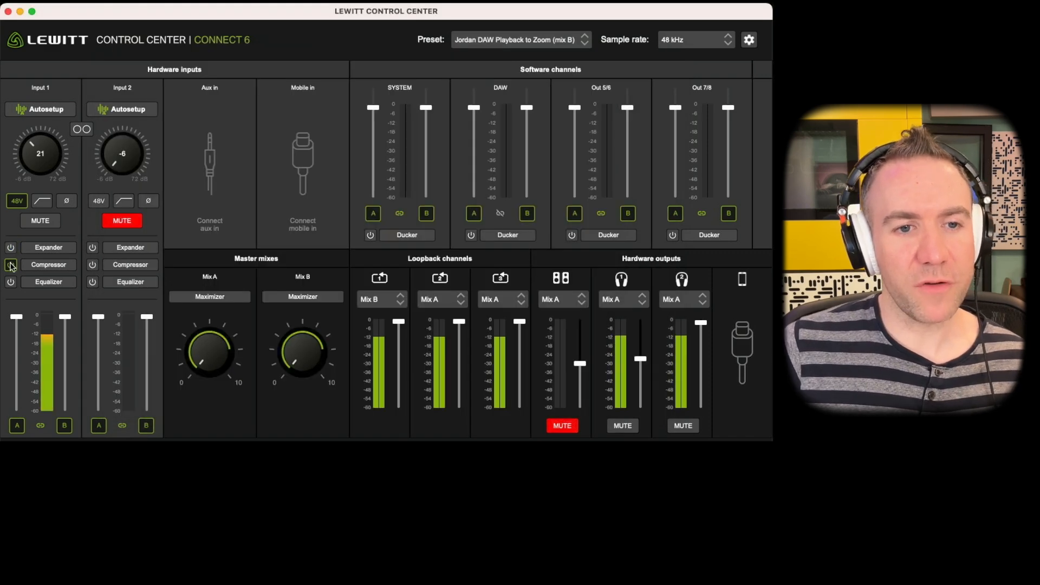
{"action": "left_click", "coordinate": [10, 265]}
{"action": "left_click", "coordinate": [41, 201]}
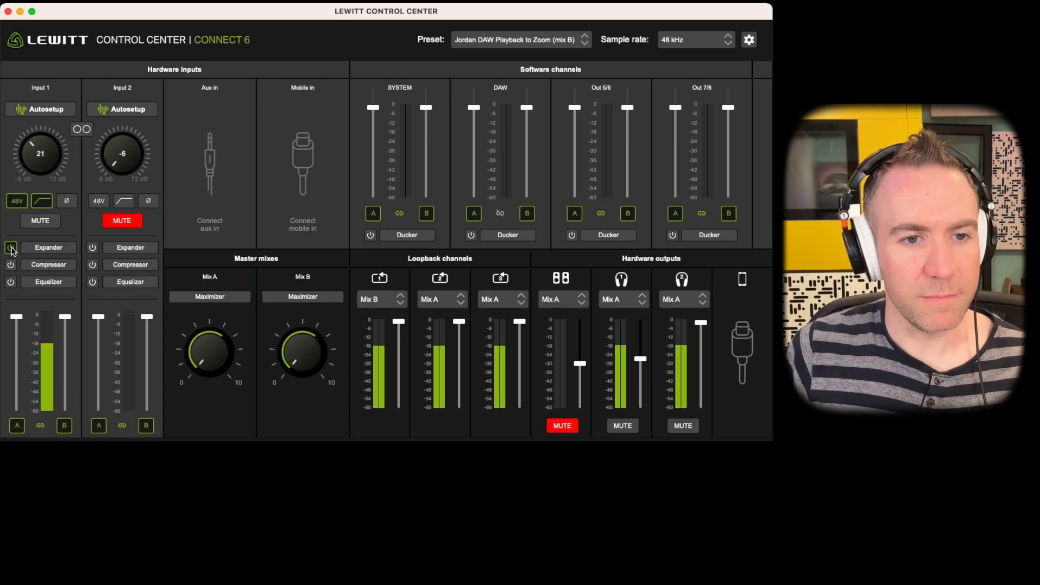
Switch the Input 1 expander on and load the saved VO Expander preset.
{"action": "left_click", "coordinate": [53, 249]}
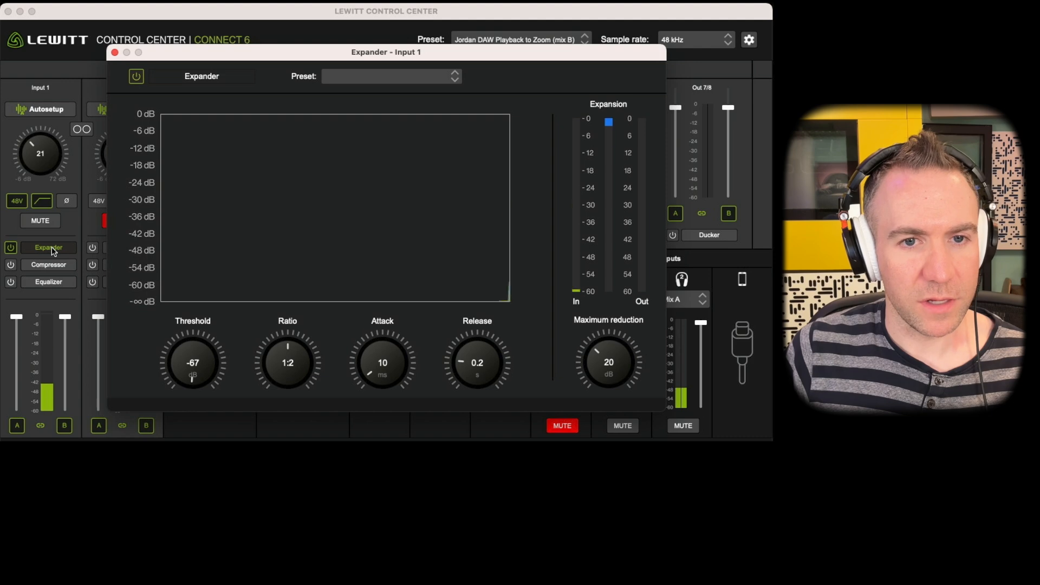
{"action": "left_click", "coordinate": [364, 80]}
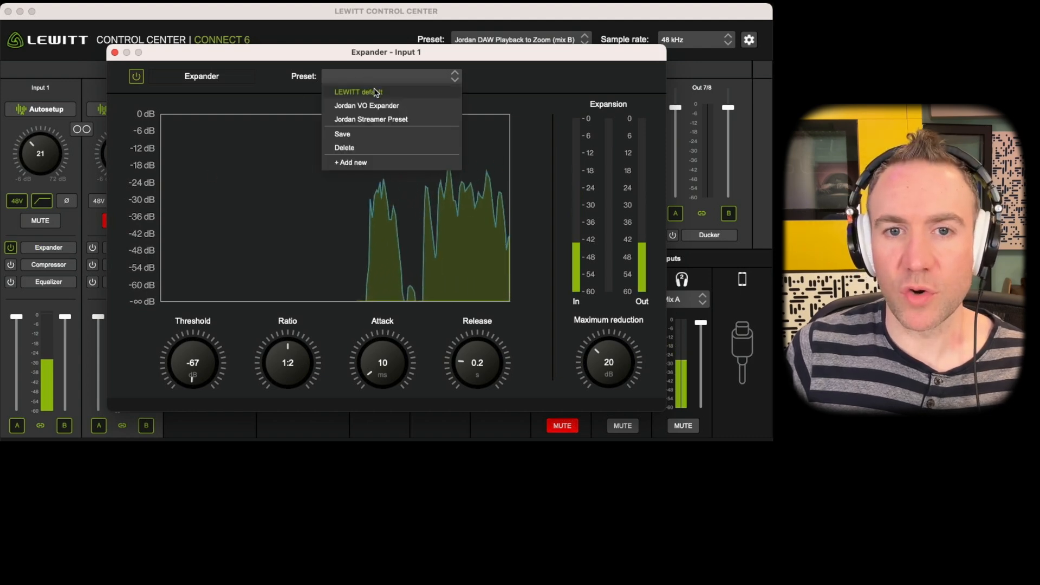
{"action": "left_click", "coordinate": [378, 105]}
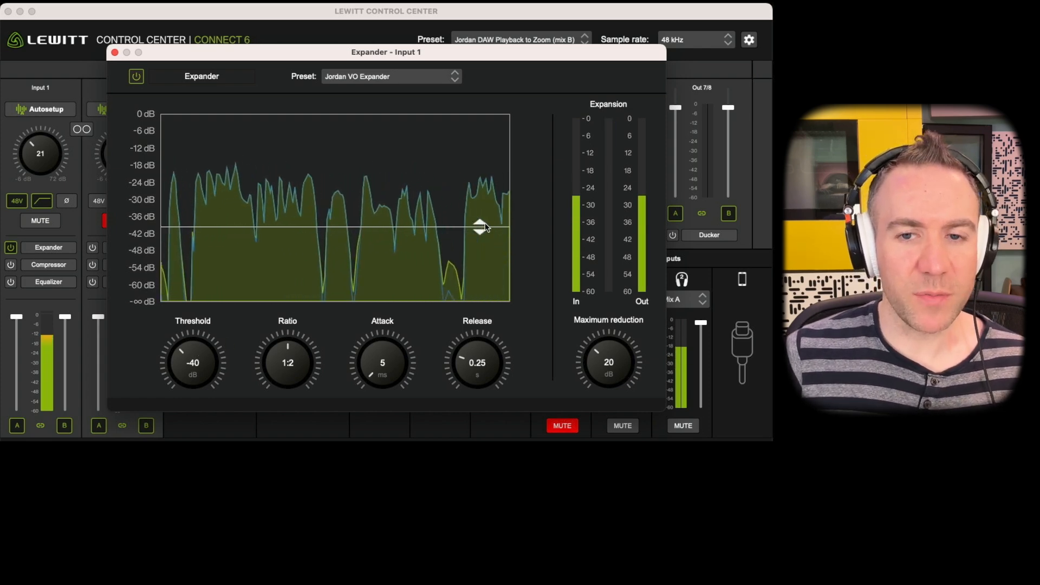
Try expander thresholds of -50, -29, -40 and -55 dB on Input 1, and settle on -50 dB.
{"action": "left_click_drag", "start_coordinate": [481, 229], "coordinate": [480, 255]}
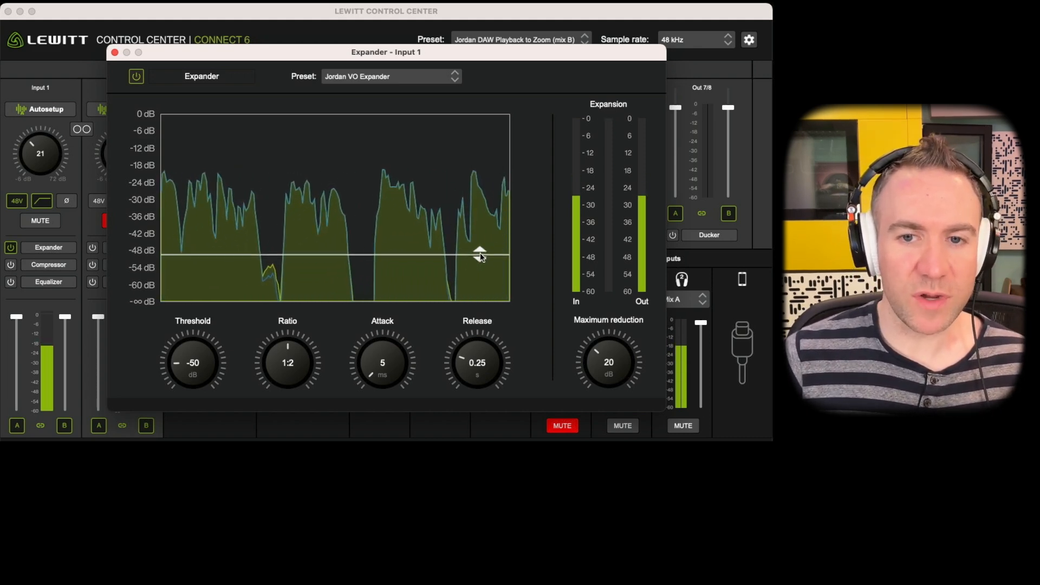
{"action": "left_click_drag", "start_coordinate": [480, 254], "coordinate": [479, 198]}
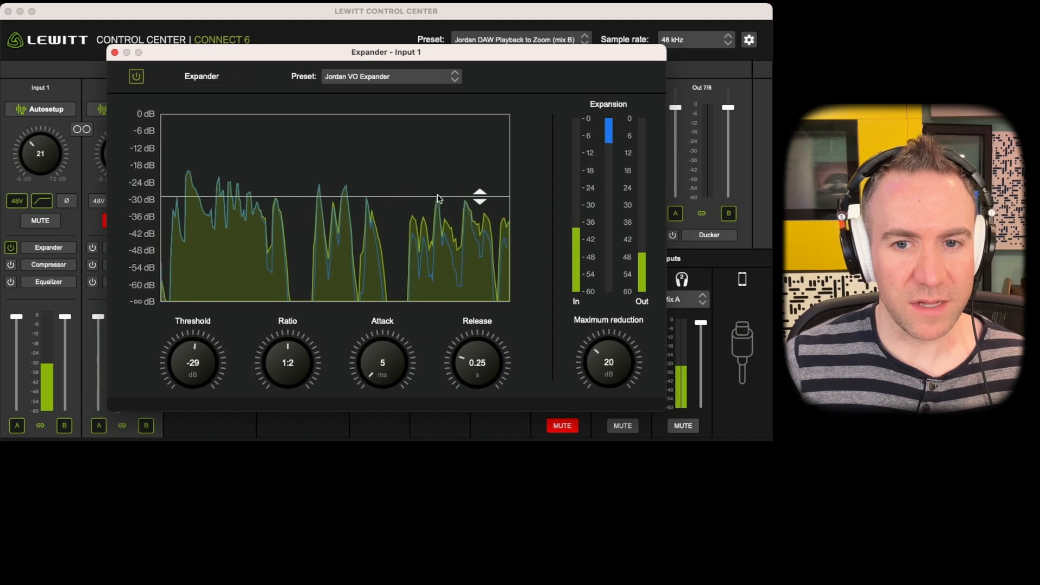
{"action": "left_click_drag", "start_coordinate": [482, 202], "coordinate": [475, 229]}
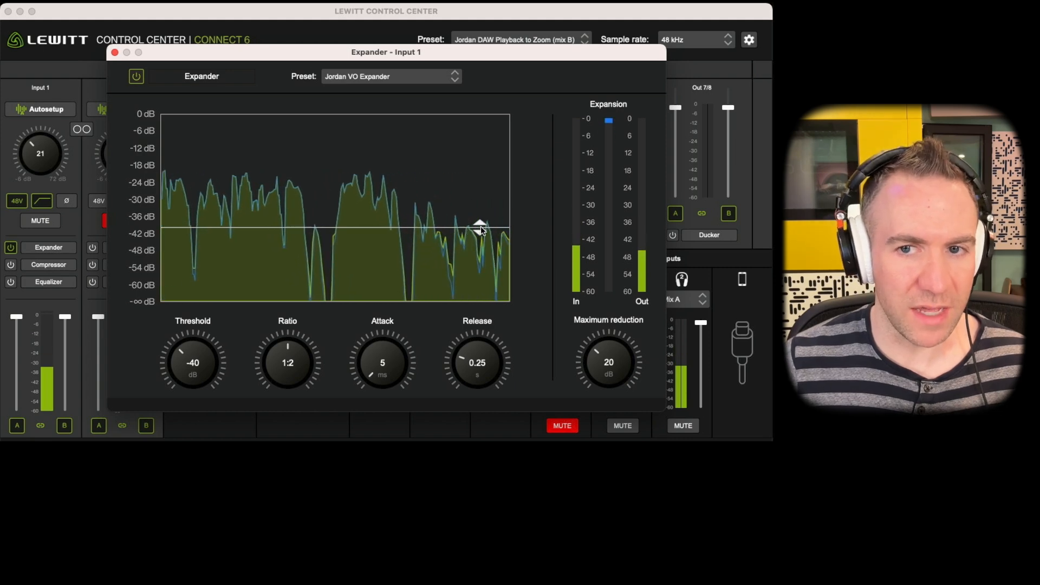
{"action": "left_click_drag", "start_coordinate": [480, 228], "coordinate": [463, 272]}
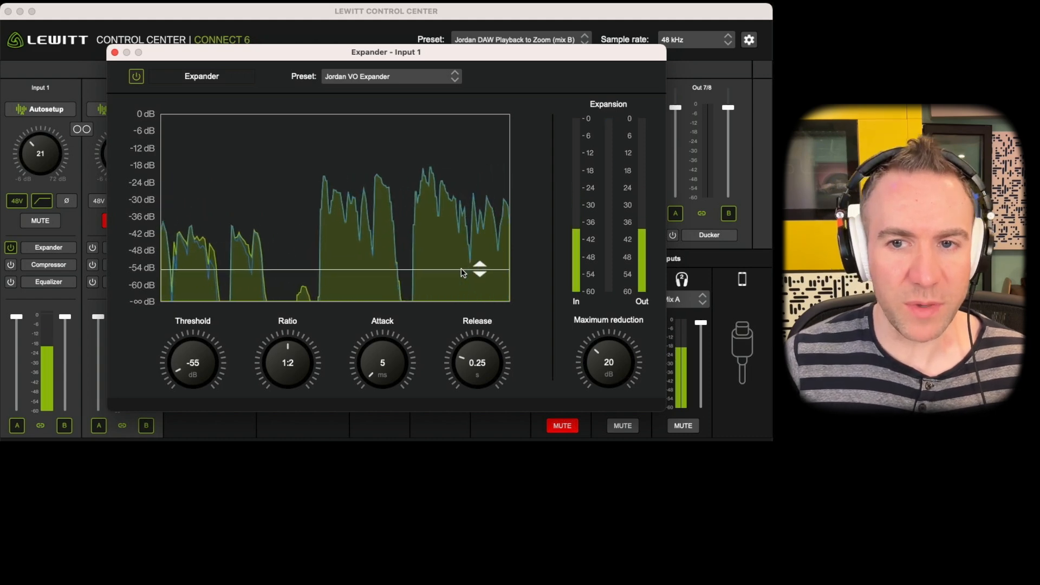
{"action": "mouse_move", "coordinate": [480, 271]}
{"action": "left_mouse_down"}
{"action": "mouse_move", "coordinate": [481, 245]}
{"action": "mouse_move", "coordinate": [481, 257]}
{"action": "left_mouse_up"}
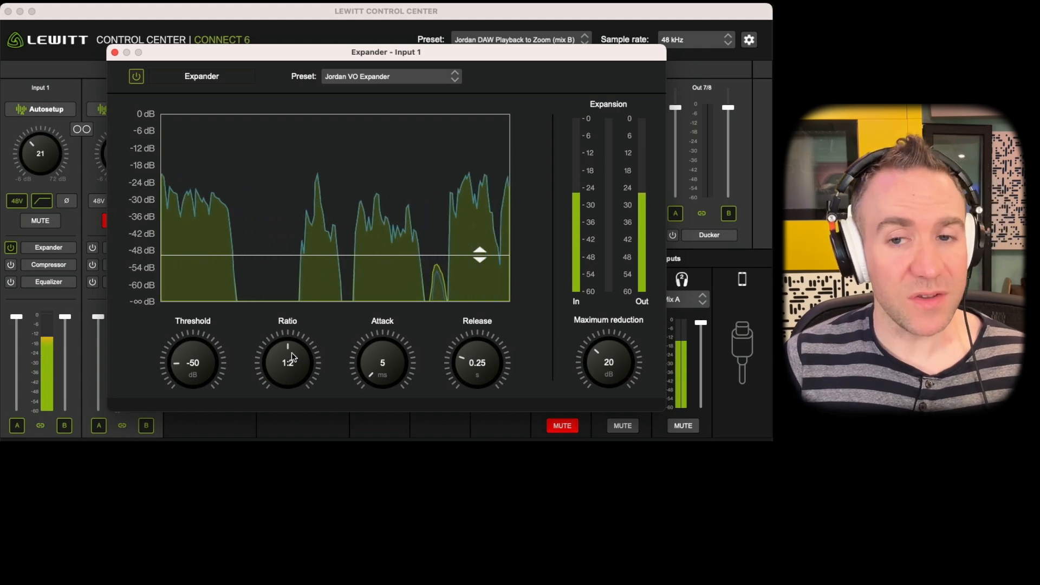
Try adjusting the Input 1 expander's ratio, set its maximum reduction to 20 dB and close its window.
{"action": "left_click_drag", "start_coordinate": [292, 352], "coordinate": [323, 352]}
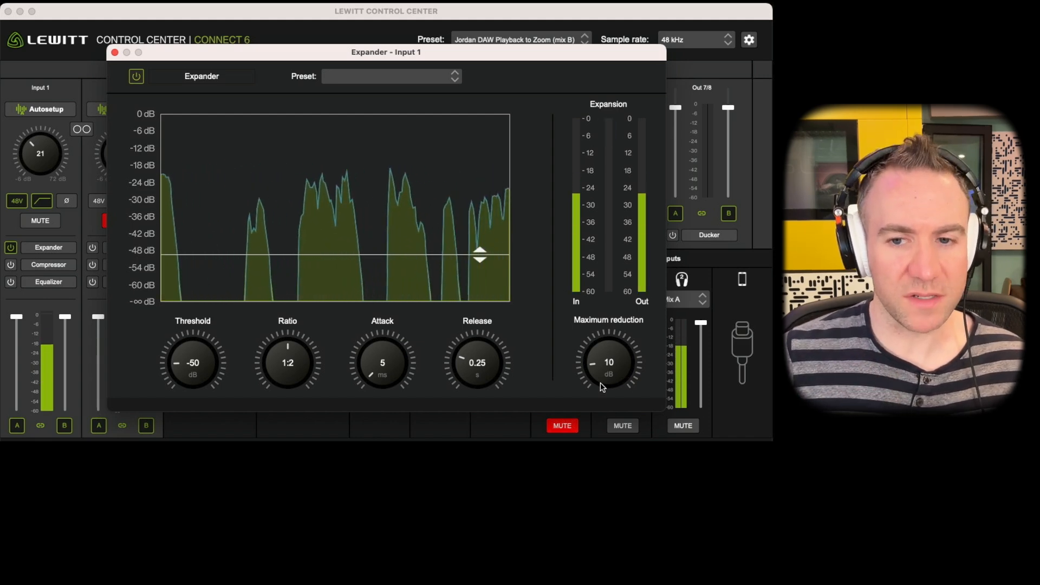
{"action": "left_click_drag", "start_coordinate": [600, 383], "coordinate": [620, 342]}
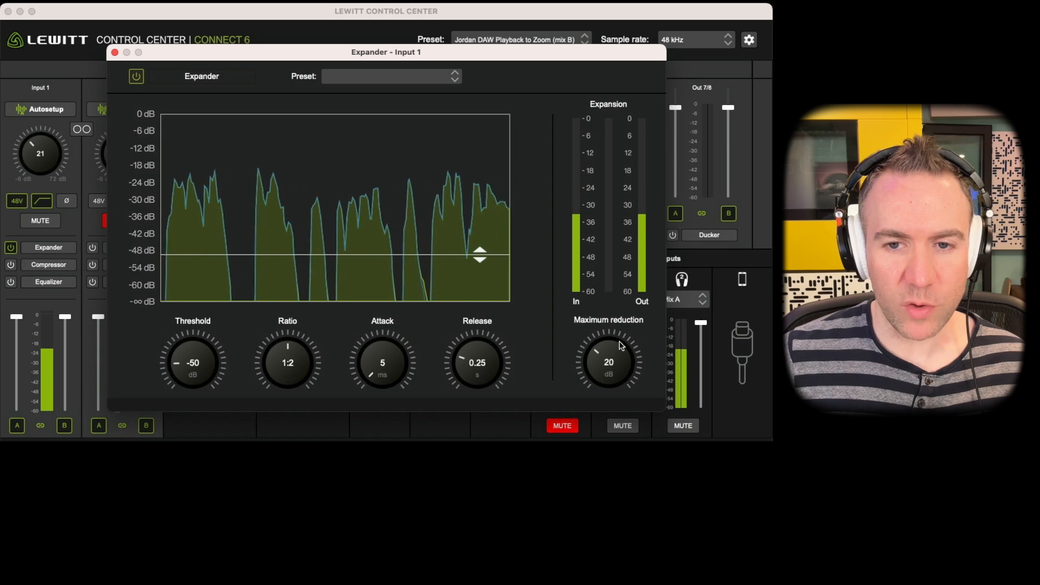
{"action": "left_click", "coordinate": [115, 53]}
Switch the Input 1 compressor on and load the saved VO Catch the Peaks preset.
{"action": "left_click", "coordinate": [11, 265]}
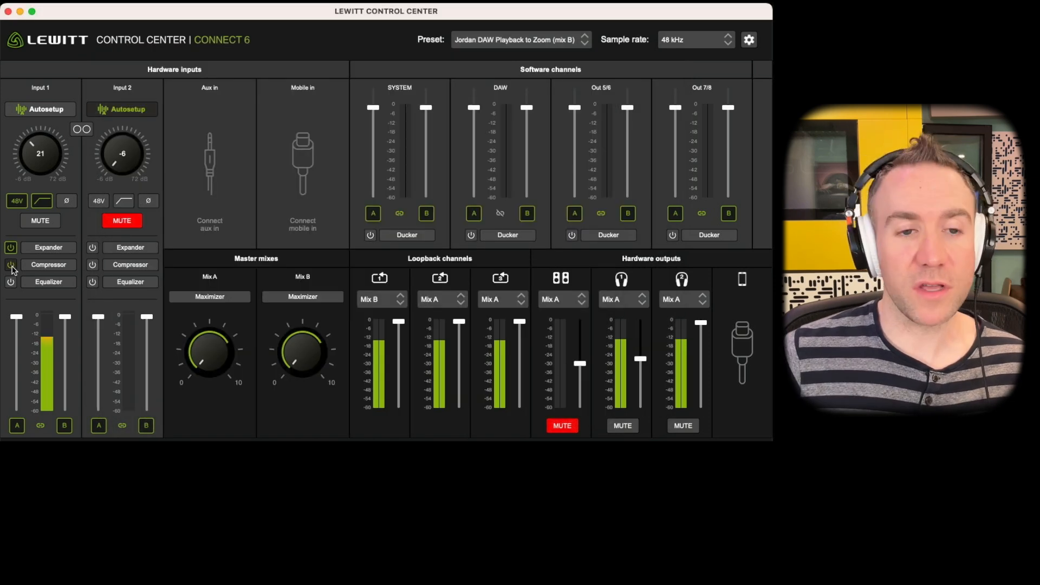
{"action": "left_click", "coordinate": [49, 265]}
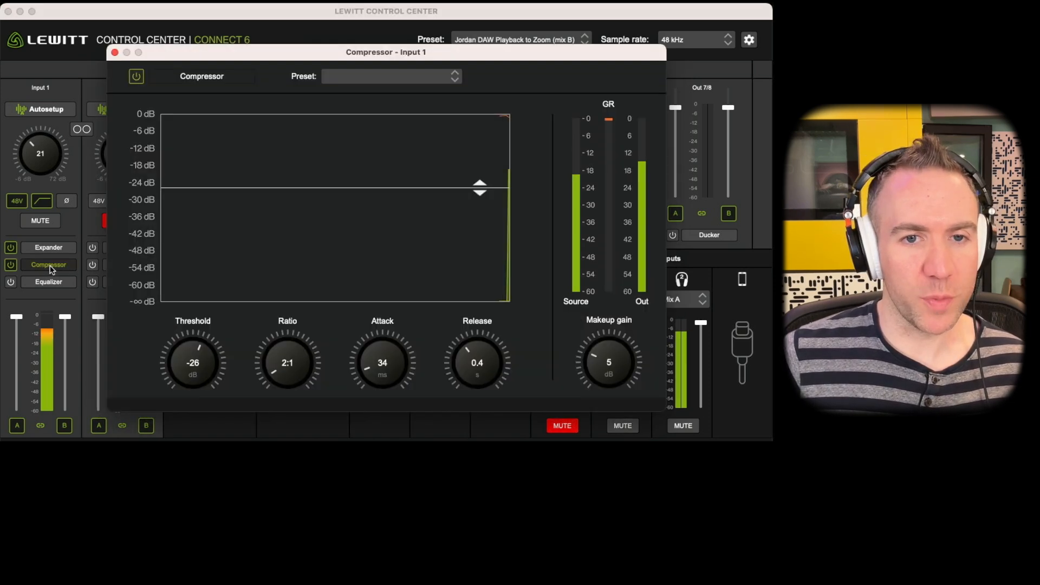
{"action": "left_click", "coordinate": [442, 78]}
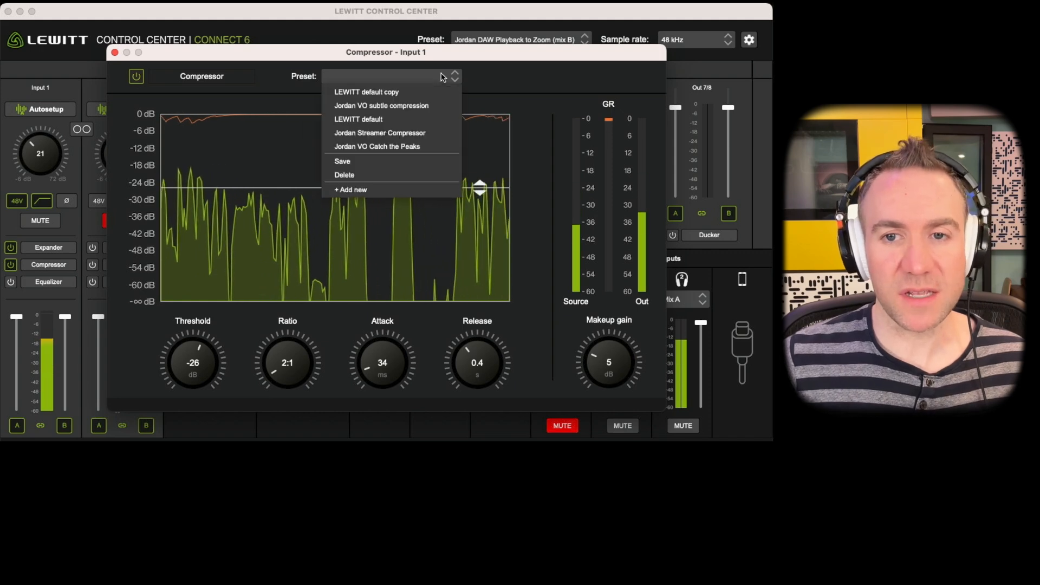
{"action": "left_click", "coordinate": [494, 76]}
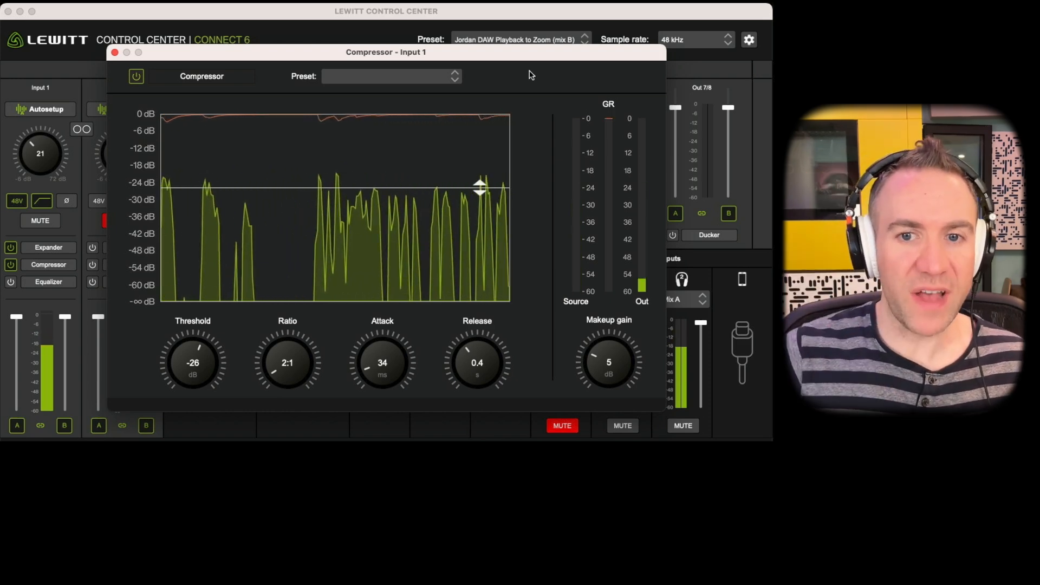
{"action": "left_click", "coordinate": [420, 80]}
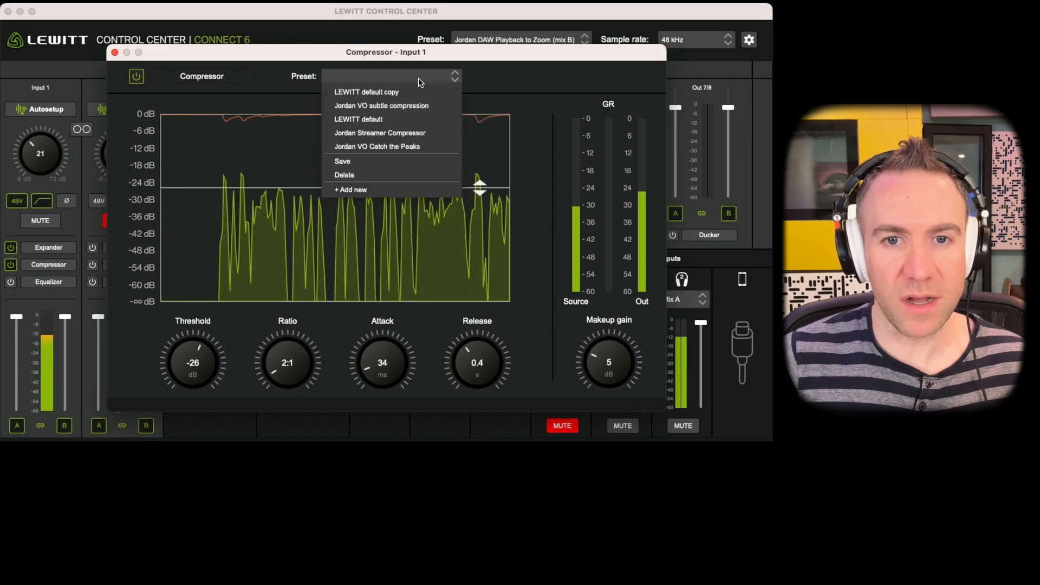
{"action": "left_click", "coordinate": [408, 146]}
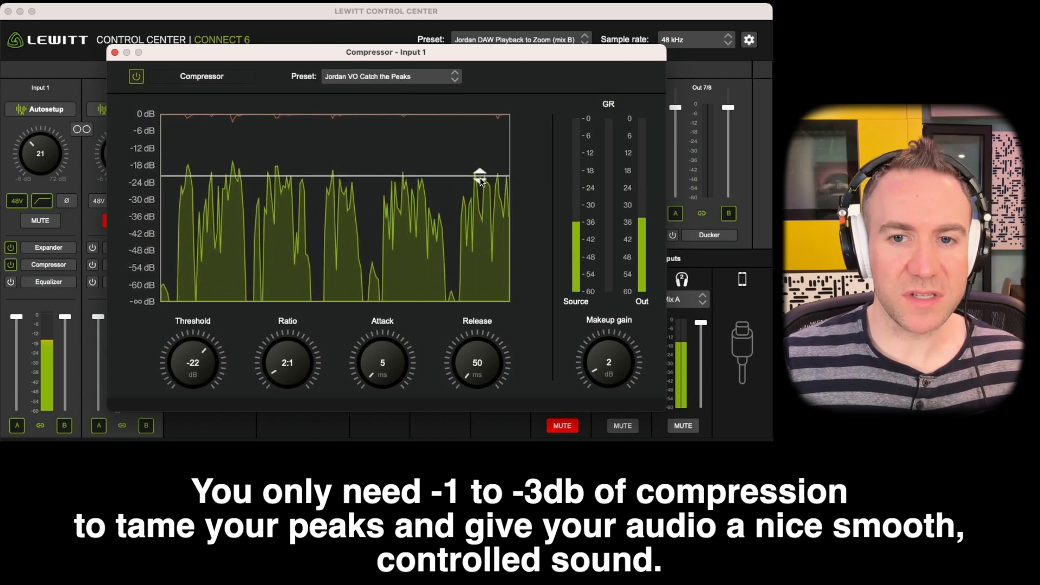
Lower the Input 1 compressor's threshold to -36 dB.
{"action": "left_click_drag", "start_coordinate": [480, 174], "coordinate": [479, 216]}
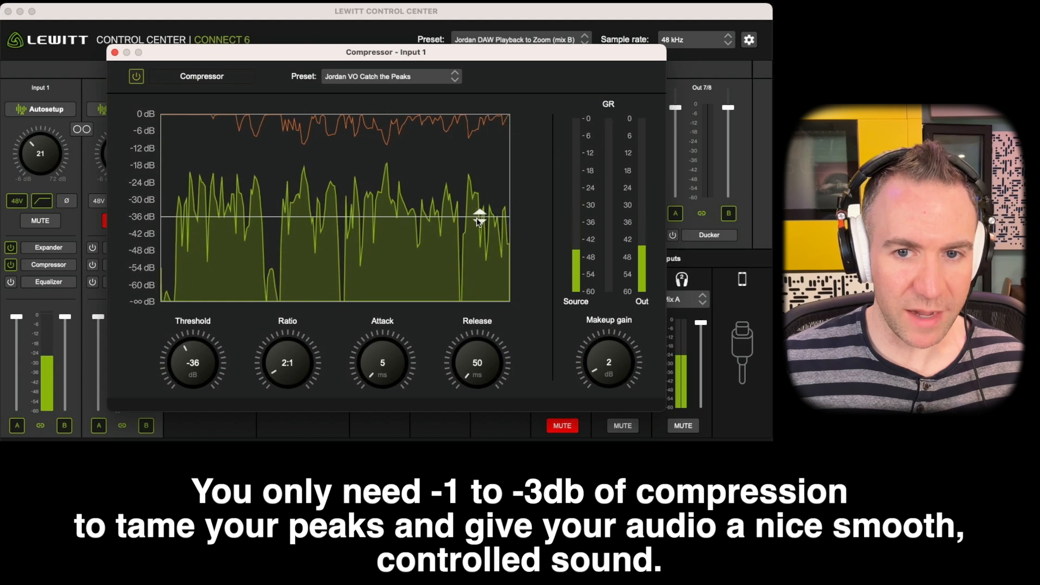
Try compressor thresholds of -7 dB and -20 dB on Input 1.
{"action": "left_click_drag", "start_coordinate": [480, 216], "coordinate": [479, 134]}
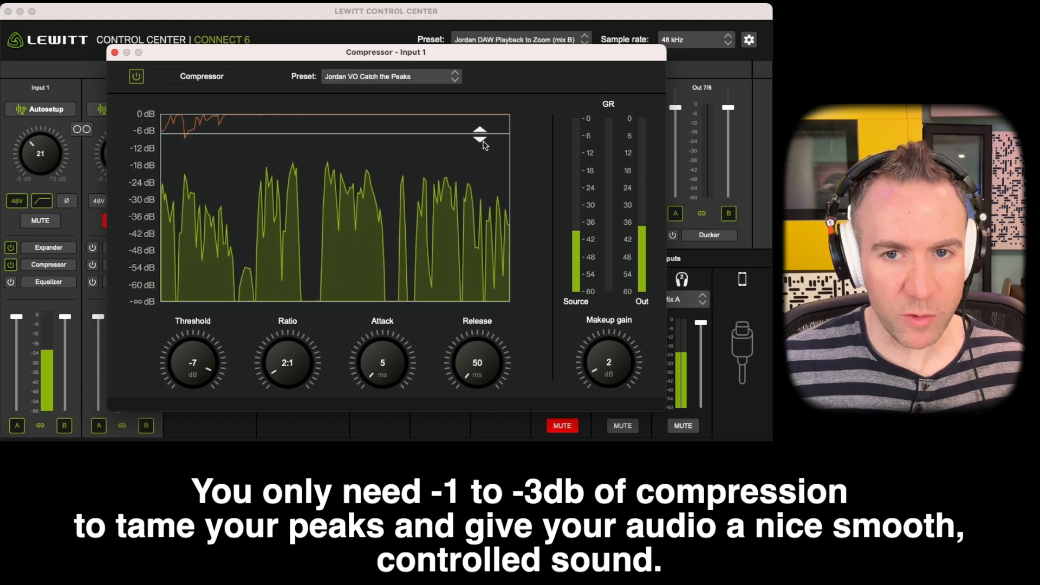
{"action": "left_click_drag", "start_coordinate": [480, 134], "coordinate": [480, 172]}
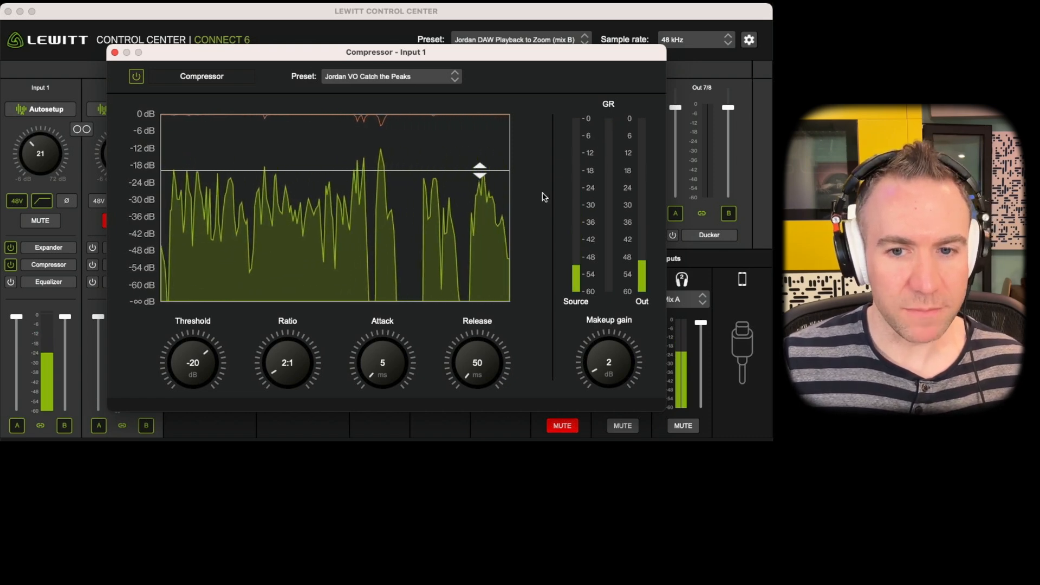
Load the saved VO subtle compression preset on the Input 1 compressor, then try a makeup gain of 5 dB and lower it again.
{"action": "left_click", "coordinate": [419, 77]}
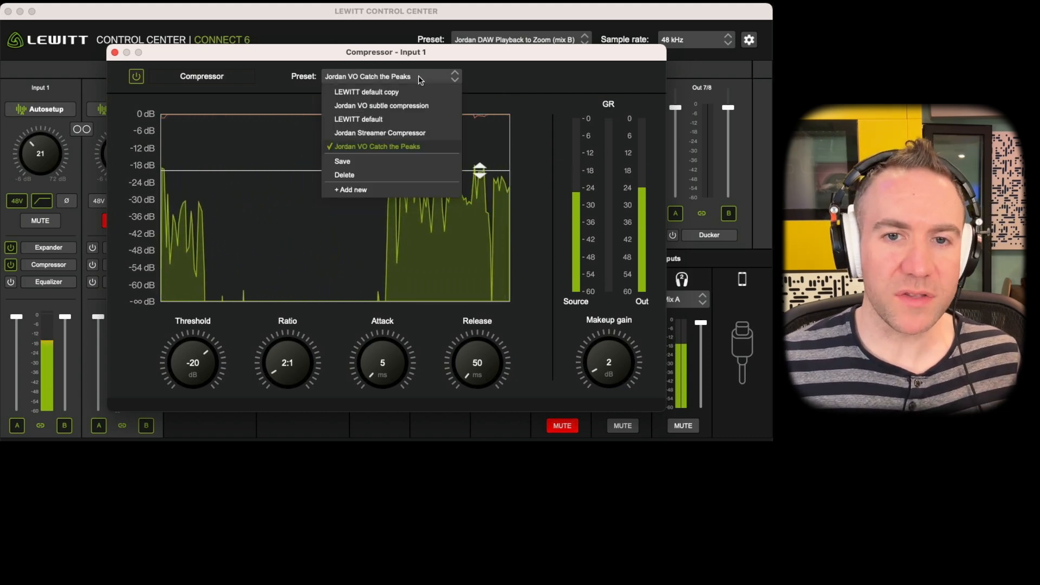
{"action": "left_click", "coordinate": [426, 107]}
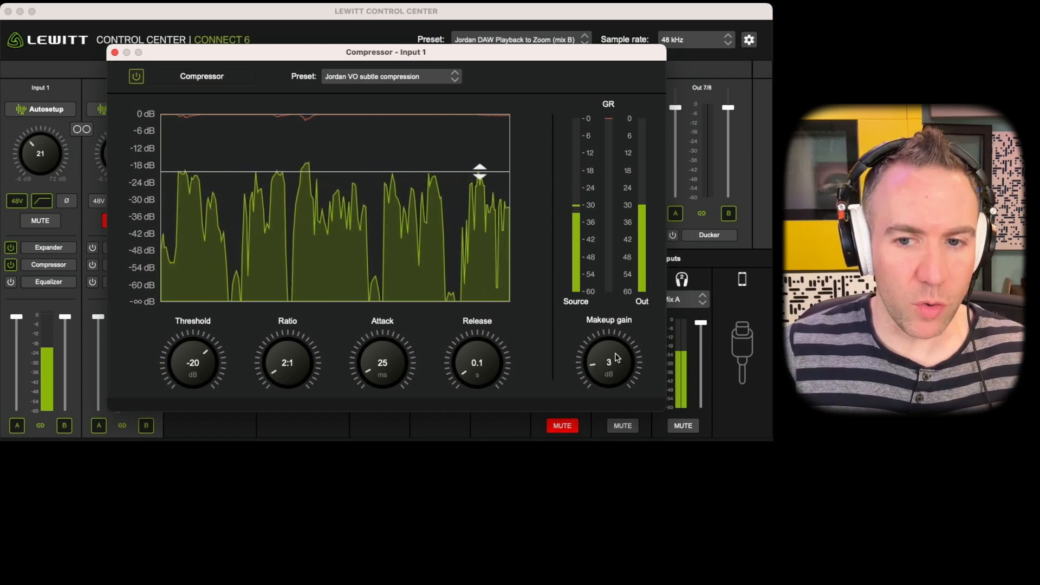
{"action": "left_click_drag", "start_coordinate": [617, 358], "coordinate": [617, 344]}
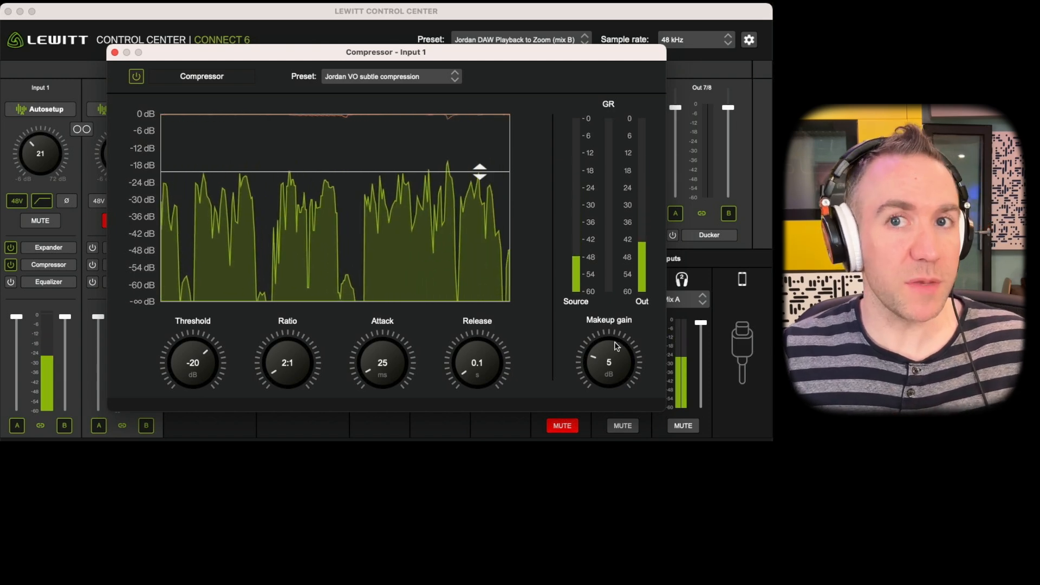
{"action": "left_click_drag", "start_coordinate": [618, 344], "coordinate": [612, 370]}
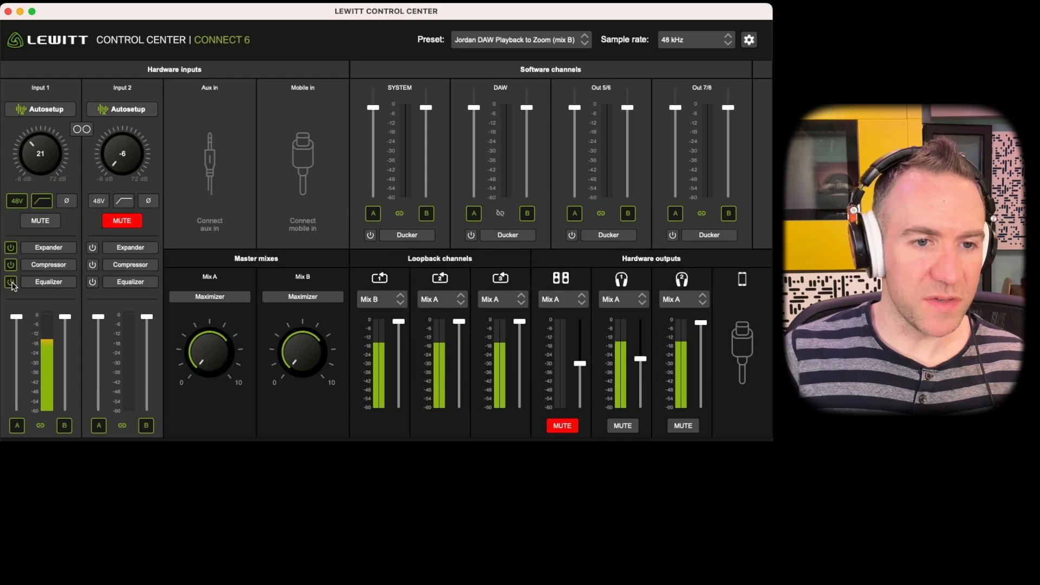
Open the Input 1 equalizer and load the saved VO Starting Point preset.
{"action": "left_click", "coordinate": [49, 281]}
{"action": "left_click", "coordinate": [385, 77]}
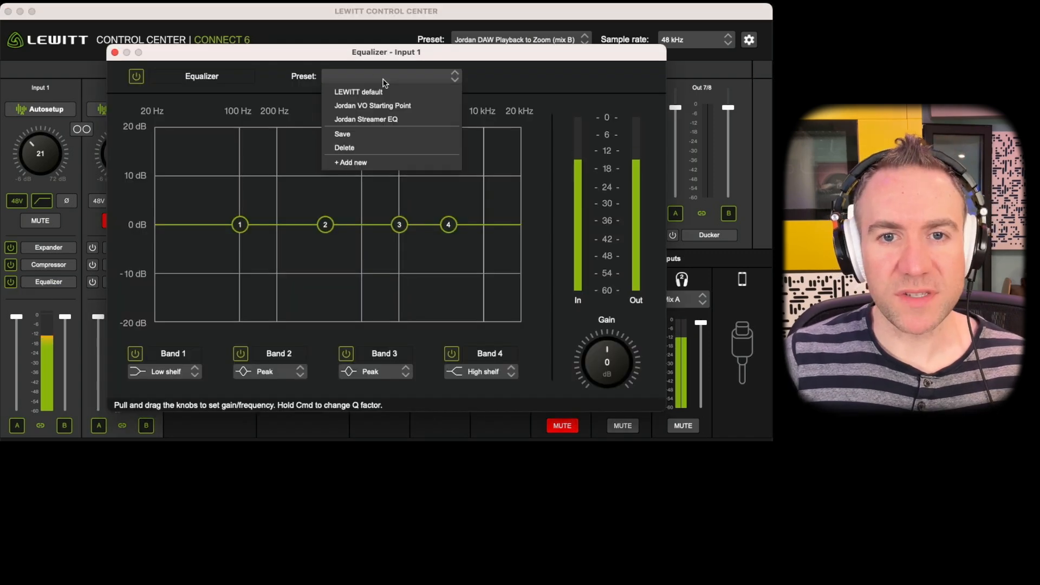
{"action": "left_click", "coordinate": [419, 106]}
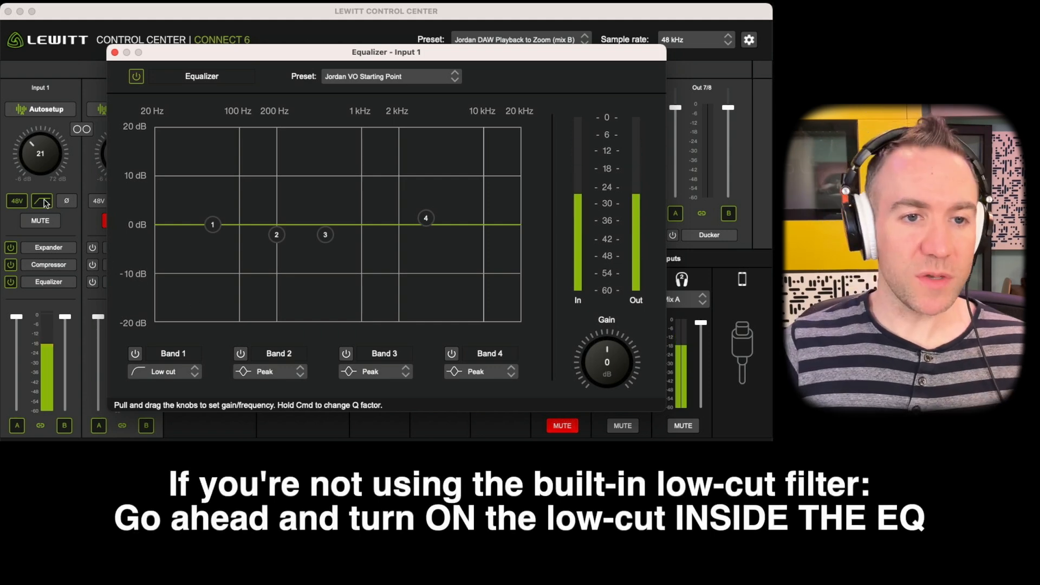
Switch on the equalizer's band 1 low cut and lower its cutoff frequency to about 40 Hz.
{"action": "left_click", "coordinate": [136, 354]}
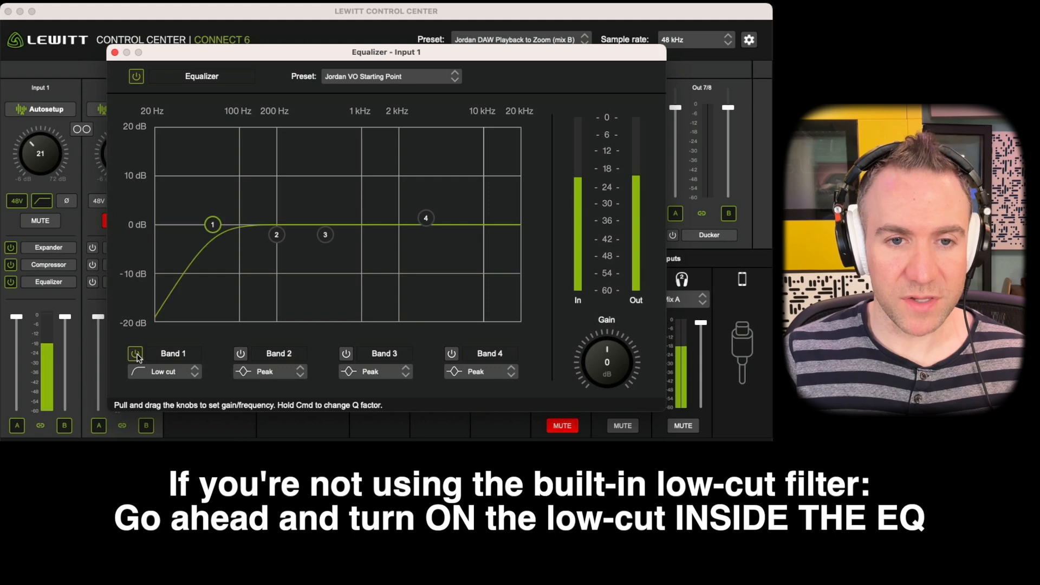
{"action": "left_click", "coordinate": [177, 377]}
{"action": "left_click", "coordinate": [178, 377]}
{"action": "mouse_move", "coordinate": [215, 226]}
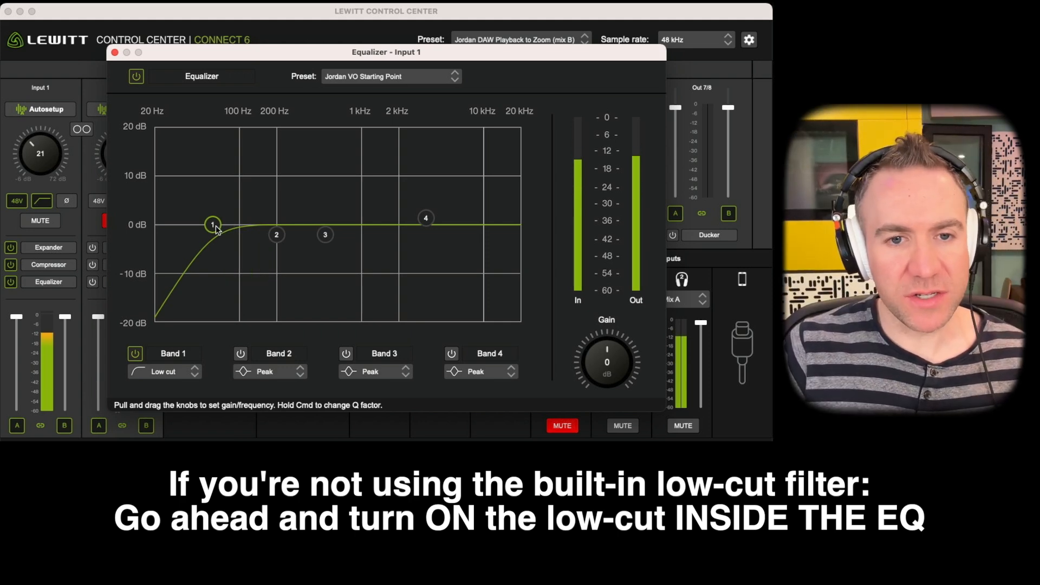
{"action": "left_click_drag", "start_coordinate": [216, 230], "coordinate": [195, 229]}
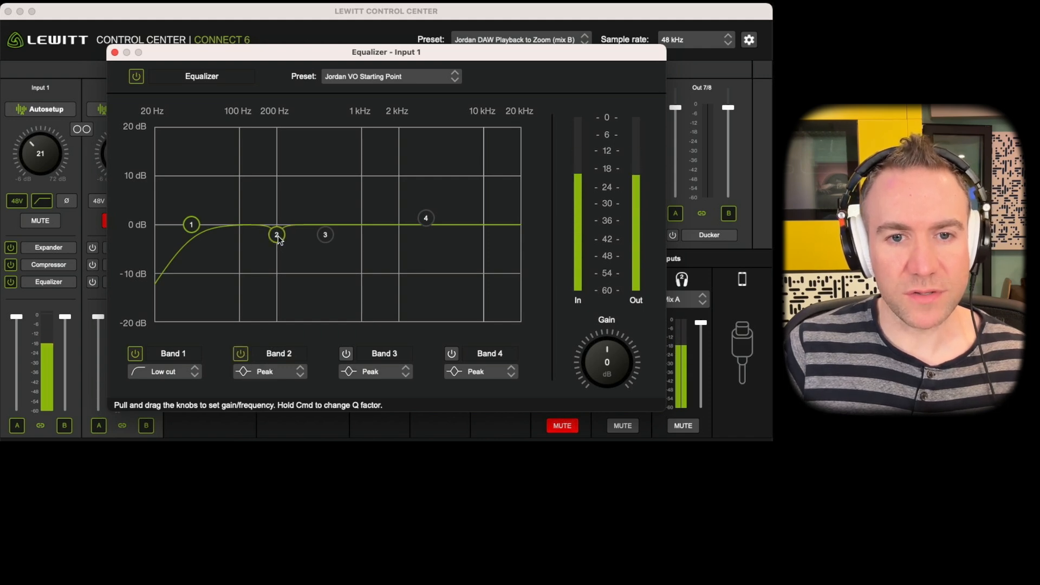
Switch on equalizer band 3 and move its peak filter to a 2.1 dB cut at 540 Hz.
{"action": "mouse_move", "coordinate": [278, 239]}
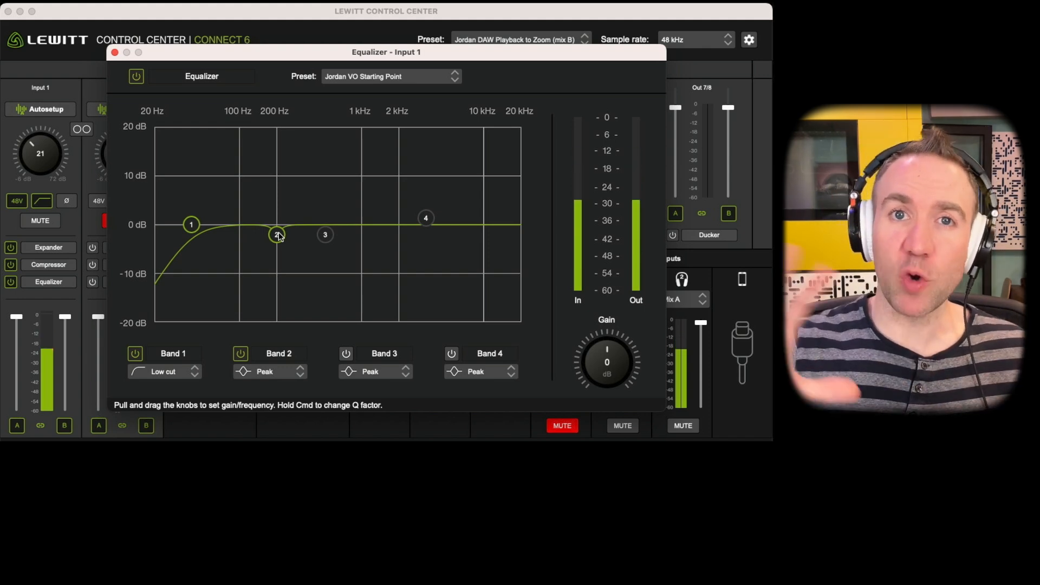
{"action": "left_click", "coordinate": [346, 354]}
{"action": "mouse_move", "coordinate": [328, 237]}
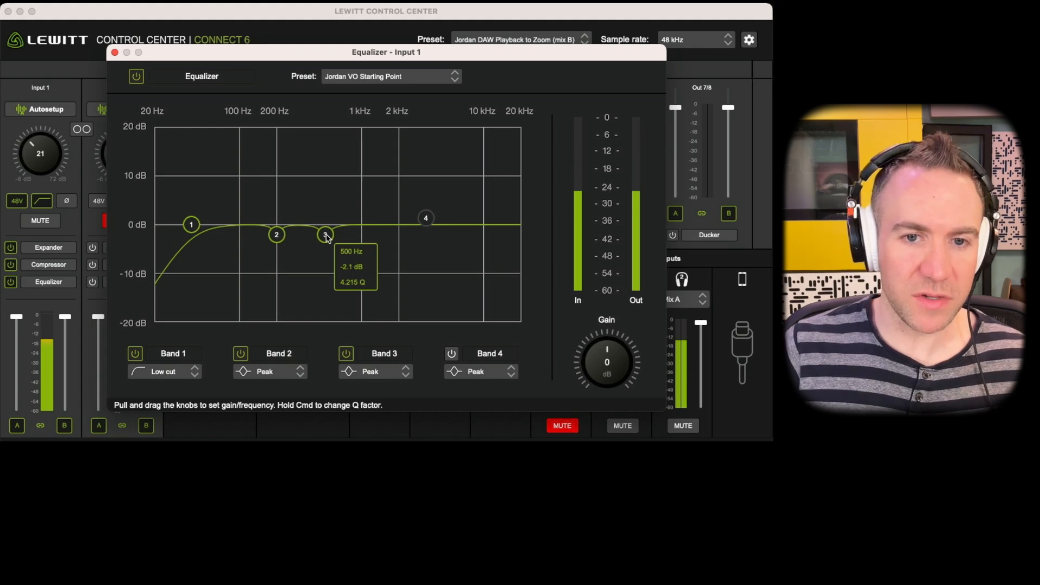
{"action": "mouse_move", "coordinate": [328, 237]}
{"action": "left_mouse_down"}
{"action": "mouse_move", "coordinate": [321, 329]}
{"action": "mouse_move", "coordinate": [327, 240]}
{"action": "left_mouse_up"}
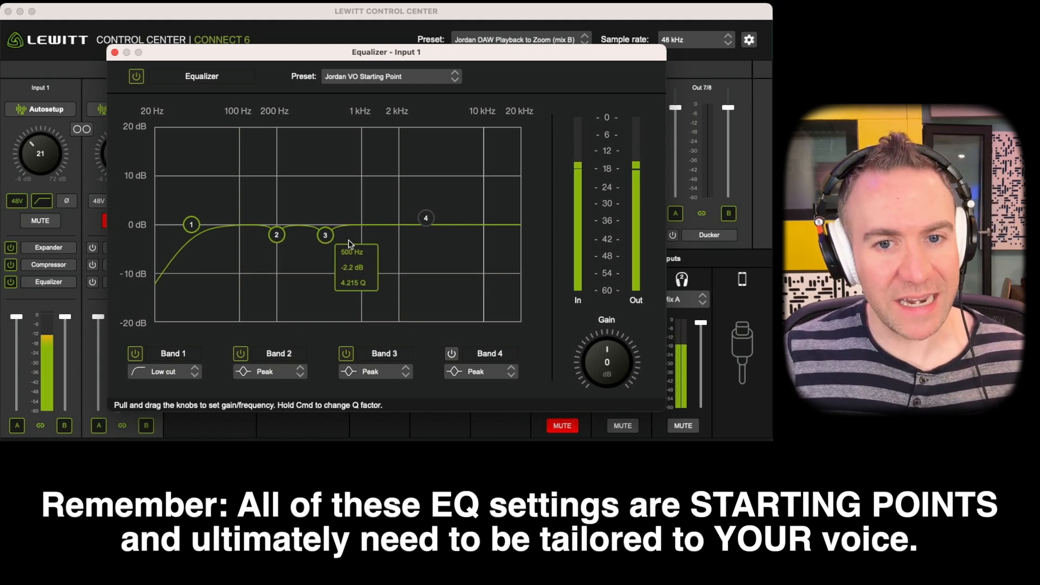
{"action": "left_click_drag", "start_coordinate": [329, 238], "coordinate": [327, 240]}
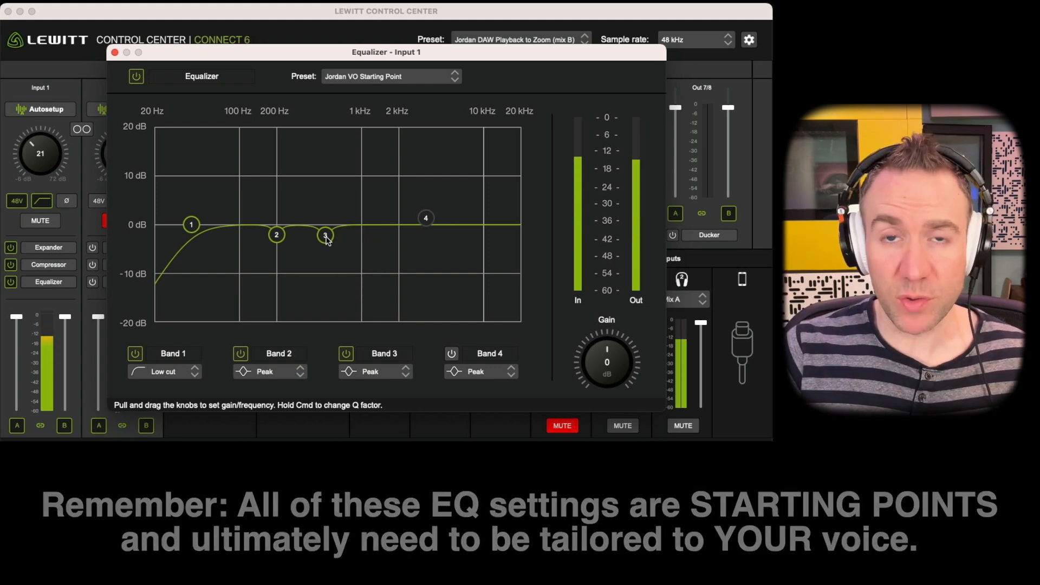
{"action": "left_click_drag", "start_coordinate": [327, 240], "coordinate": [333, 240]}
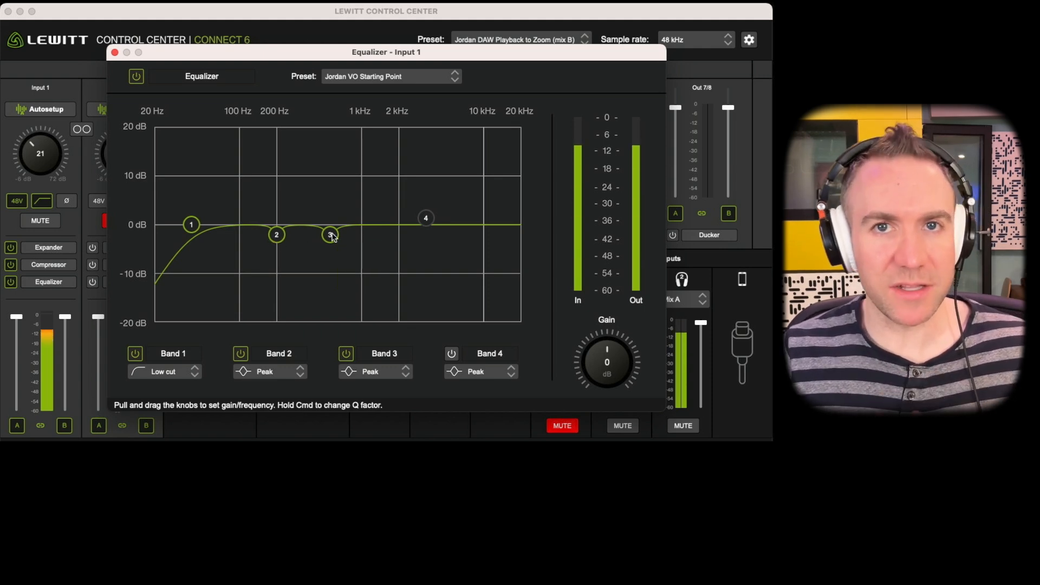
{"action": "left_click_drag", "start_coordinate": [333, 237], "coordinate": [332, 237]}
Switch off equalizer bands 3 and 2 and switch on band 4.
{"action": "left_click", "coordinate": [348, 356]}
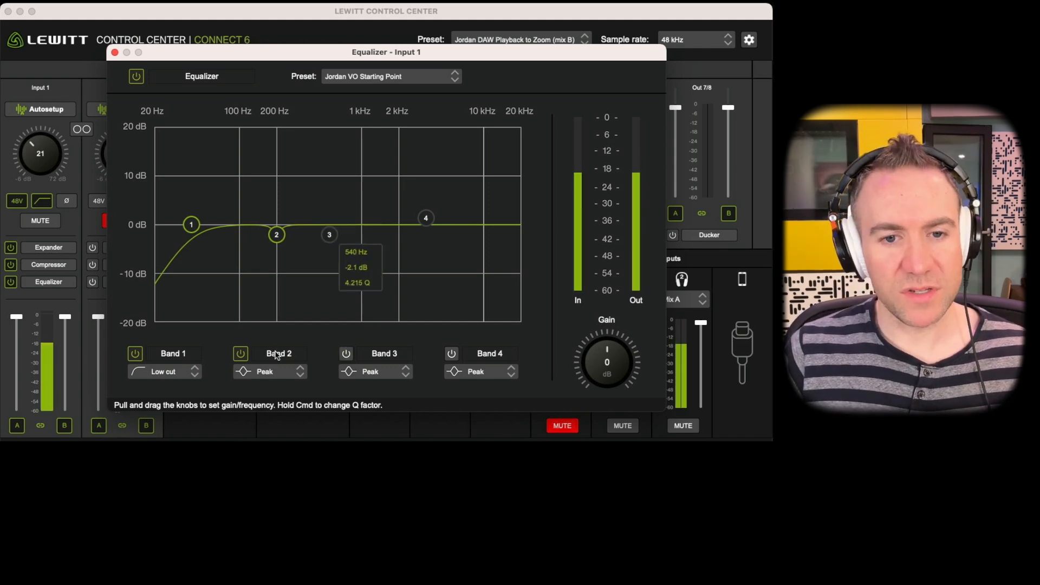
{"action": "left_click", "coordinate": [241, 356]}
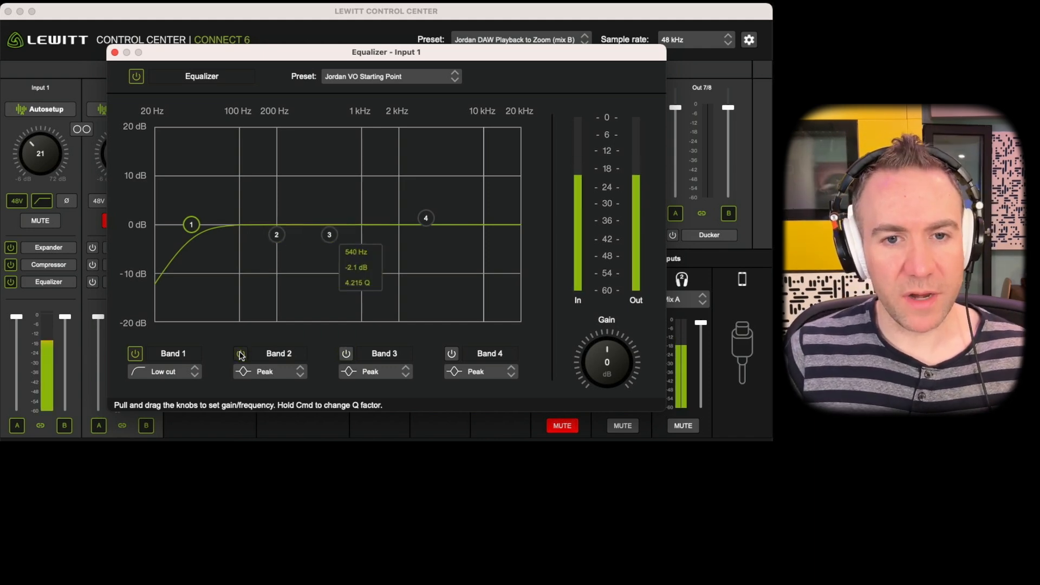
{"action": "left_click", "coordinate": [452, 354]}
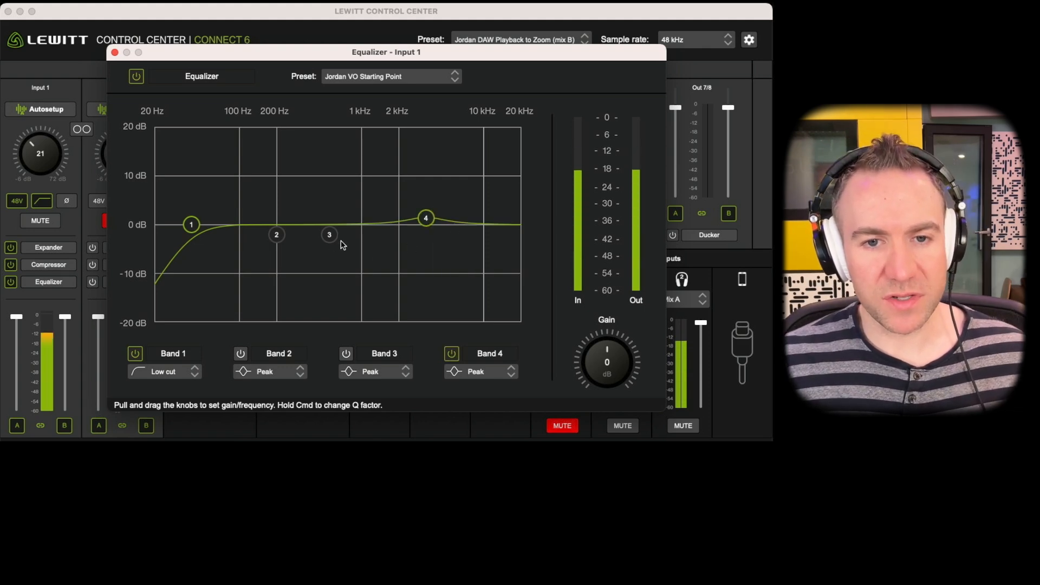
Compare the voice with equalizer band 2 and then band 4 toggled on and off.
{"action": "mouse_move", "coordinate": [278, 241]}
{"action": "left_click", "coordinate": [242, 353]}
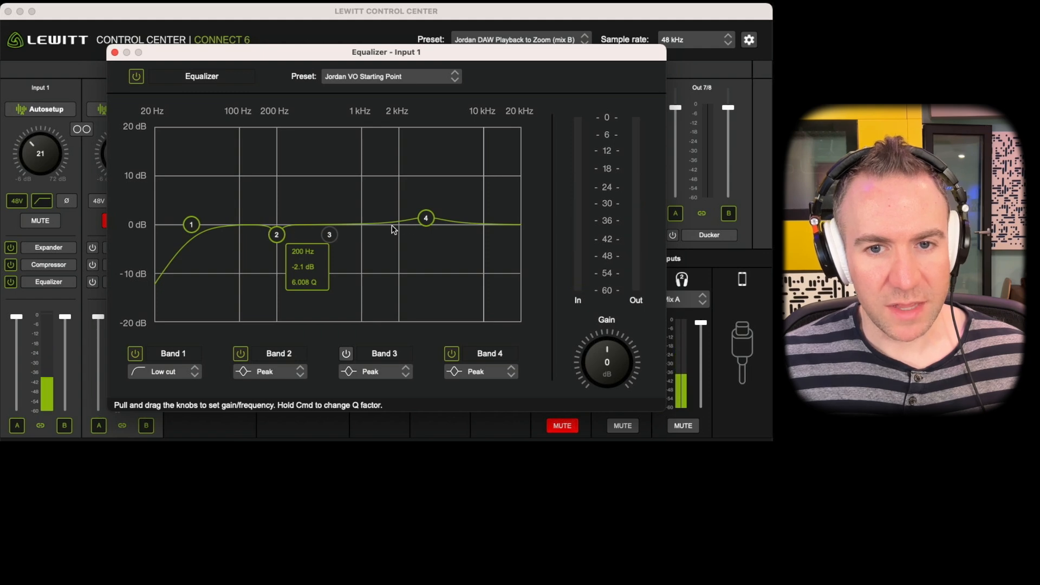
{"action": "left_click", "coordinate": [241, 353]}
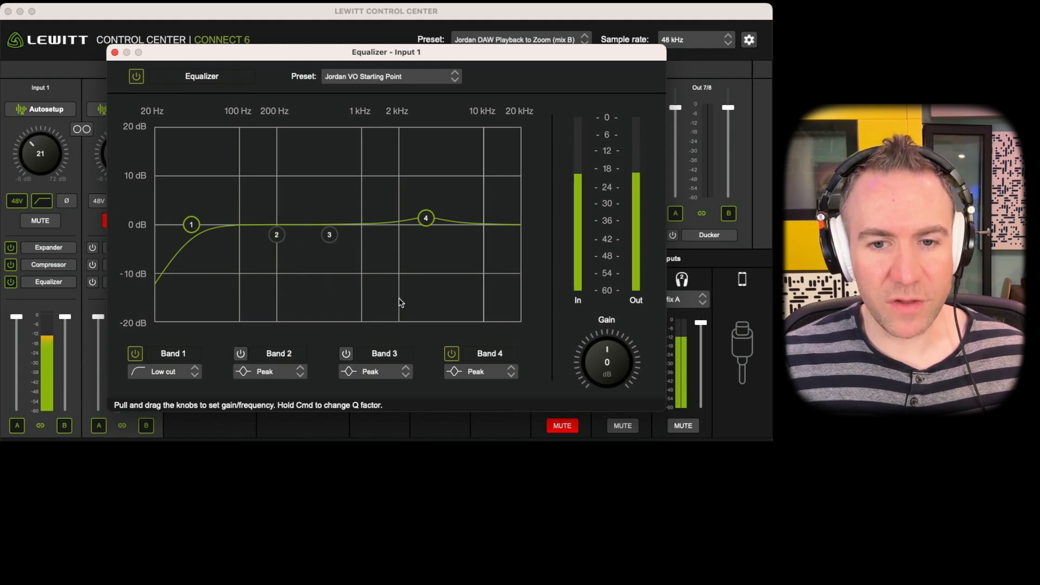
{"action": "left_click", "coordinate": [452, 353]}
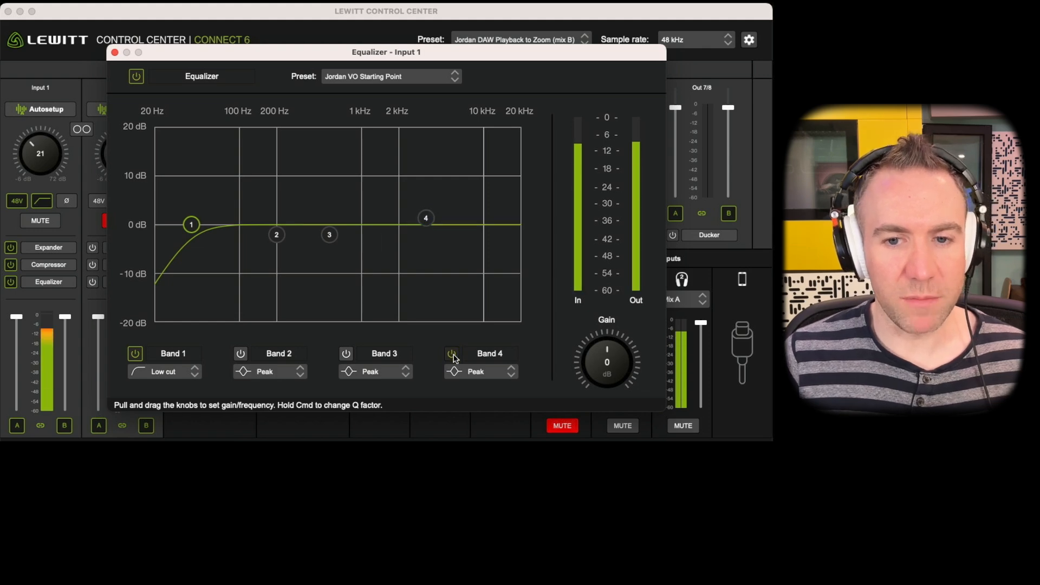
{"action": "left_click", "coordinate": [452, 354]}
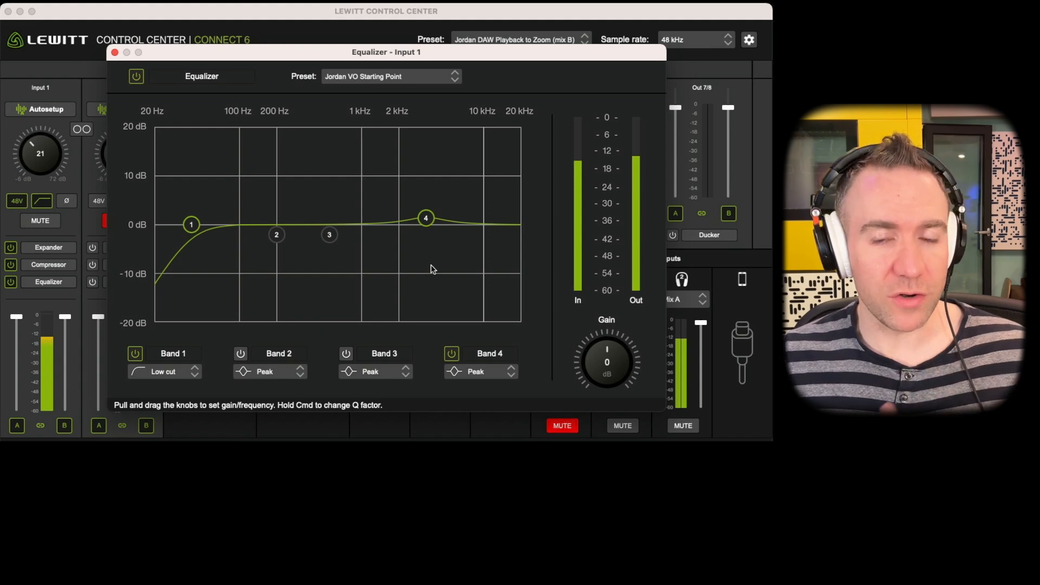
{"action": "left_click", "coordinate": [451, 354]}
{"action": "left_click", "coordinate": [451, 354]}
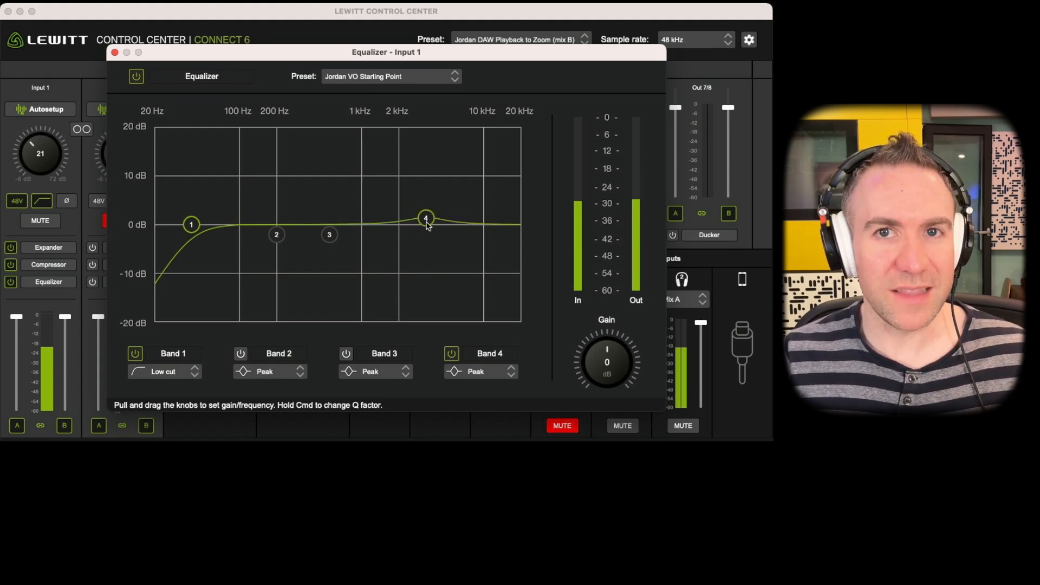
Try a 5.7 dB boost at 3225 Hz on equalizer band 4, then reduce it to a slight boost at a somewhat higher frequency.
{"action": "left_click_drag", "start_coordinate": [428, 225], "coordinate": [425, 194]}
{"action": "left_click_drag", "start_coordinate": [424, 196], "coordinate": [425, 201]}
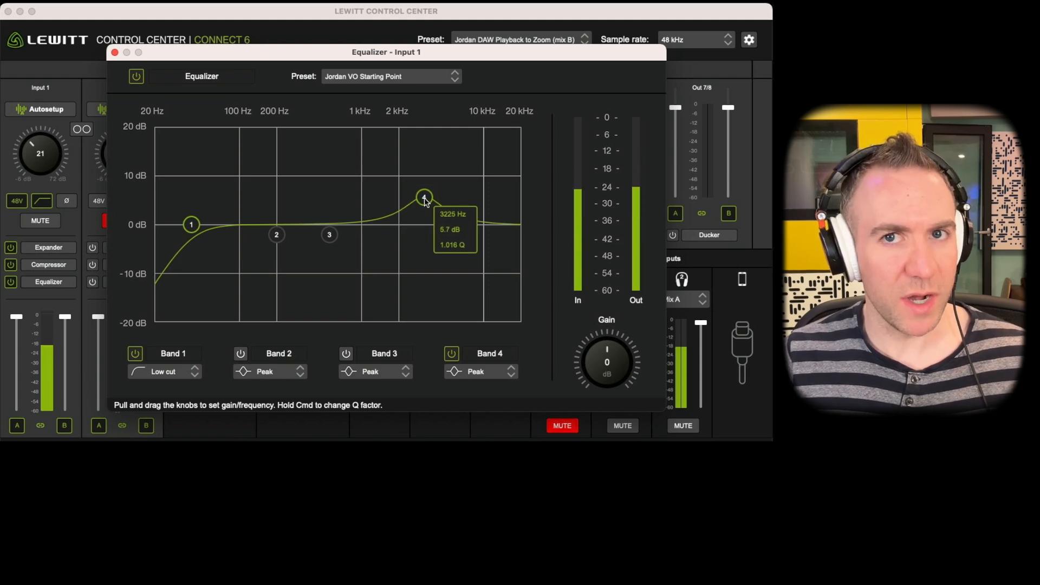
{"action": "left_click_drag", "start_coordinate": [425, 201], "coordinate": [433, 221]}
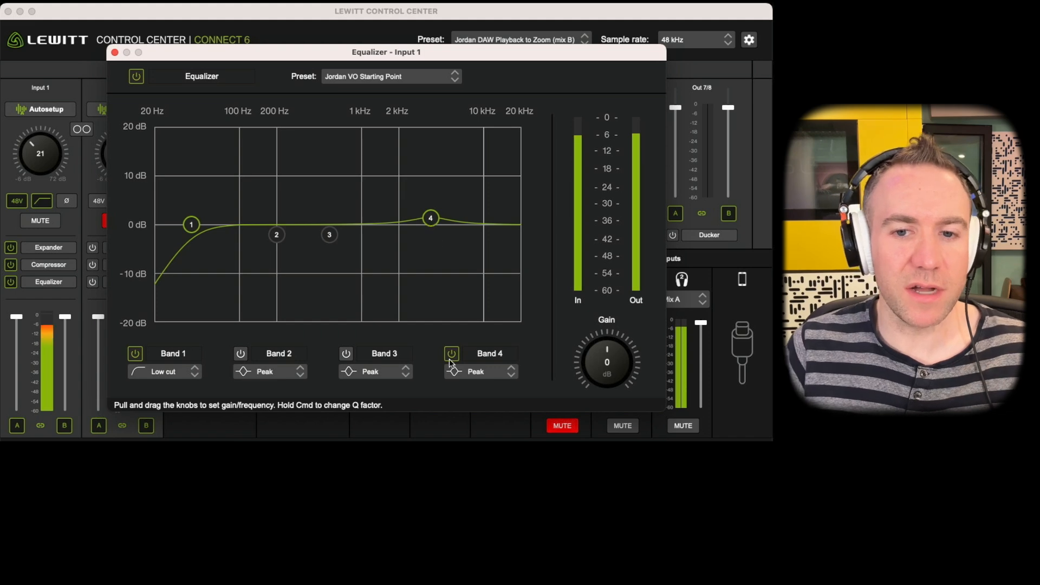
{"action": "left_click", "coordinate": [430, 220]}
{"action": "left_click_drag", "start_coordinate": [435, 224], "coordinate": [440, 227]}
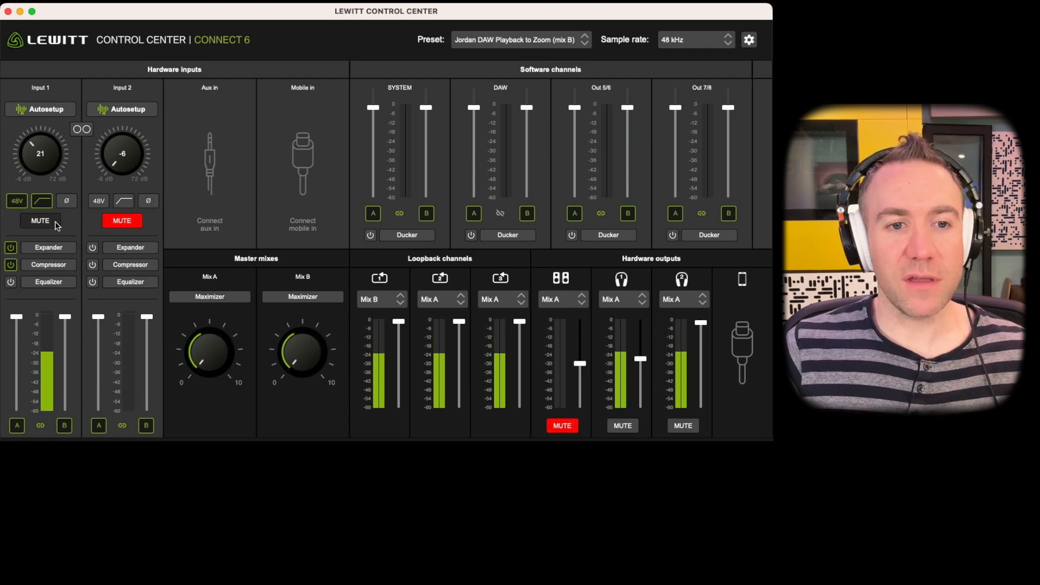
Mute Input 1 and unmute it again.
{"action": "left_click", "coordinate": [49, 226]}
{"action": "left_click", "coordinate": [50, 225]}
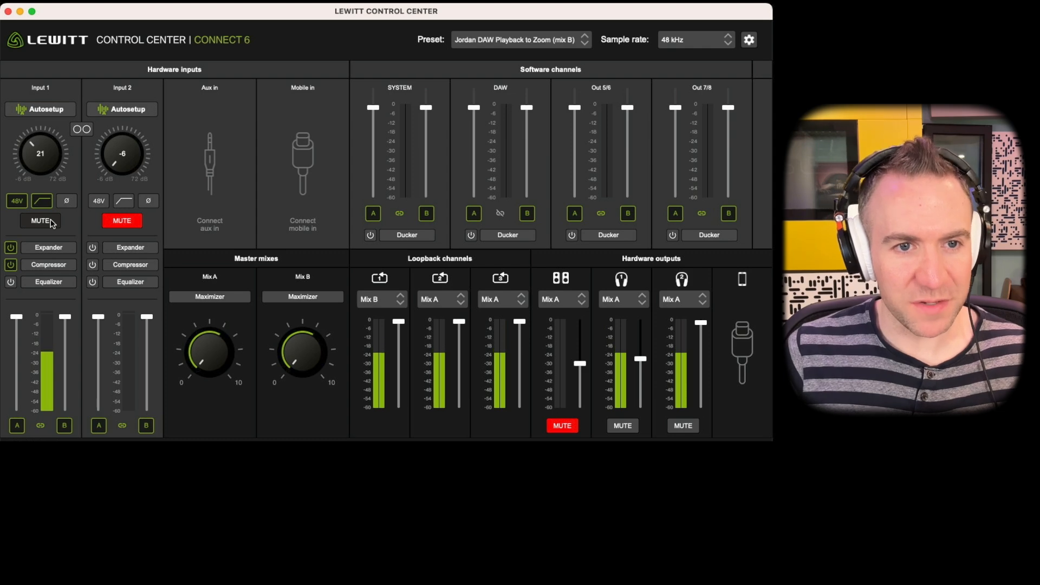
Try the Mix A maximizer with its amount raised, return the amount to 0 and compare the maximizer on and off.
{"action": "left_click", "coordinate": [217, 297]}
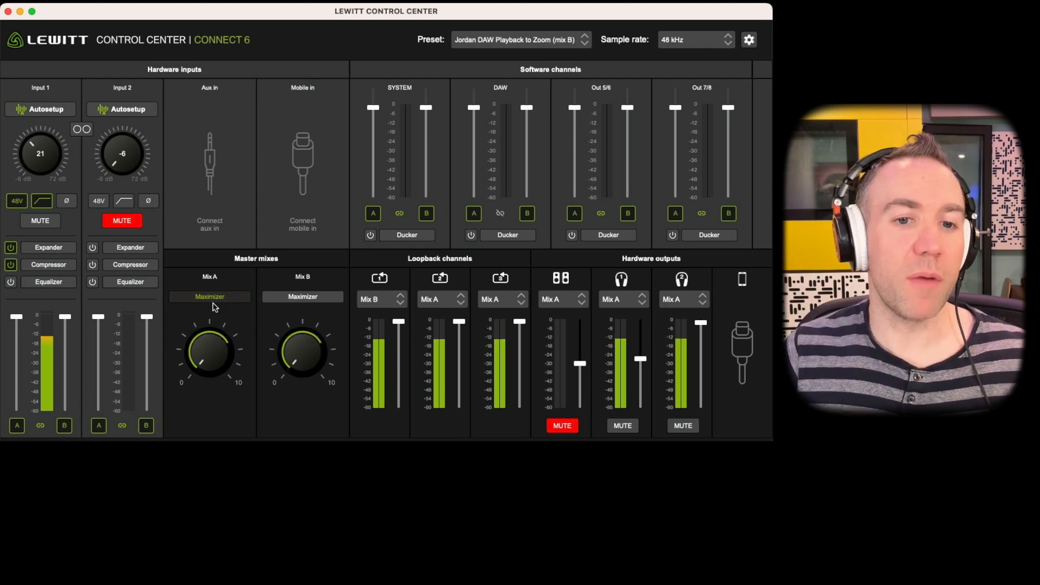
{"action": "mouse_move", "coordinate": [203, 359]}
{"action": "left_mouse_down"}
{"action": "mouse_move", "coordinate": [203, 338]}
{"action": "mouse_move", "coordinate": [204, 355]}
{"action": "left_mouse_up"}
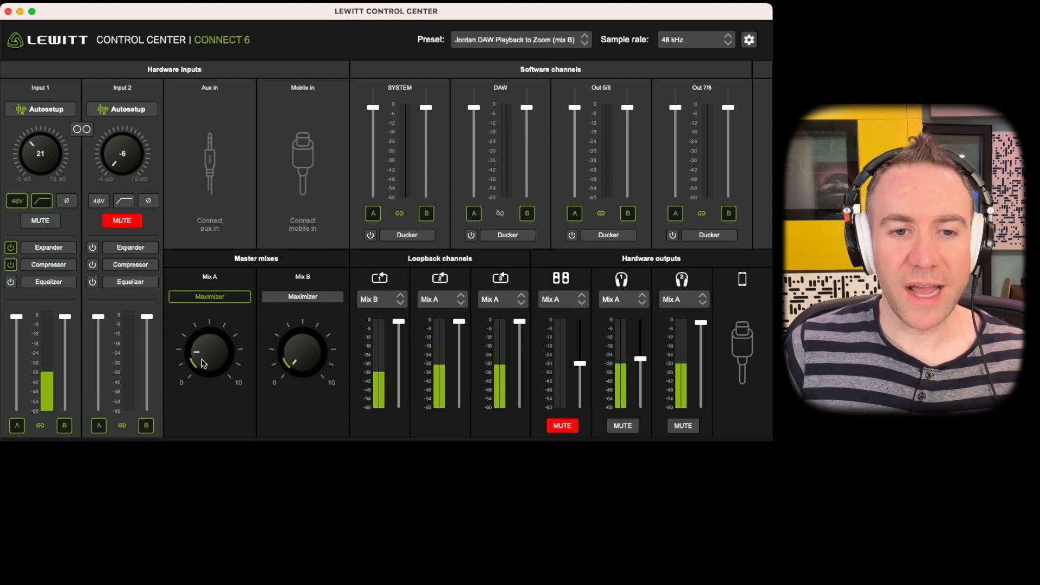
{"action": "left_click_drag", "start_coordinate": [205, 354], "coordinate": [204, 407]}
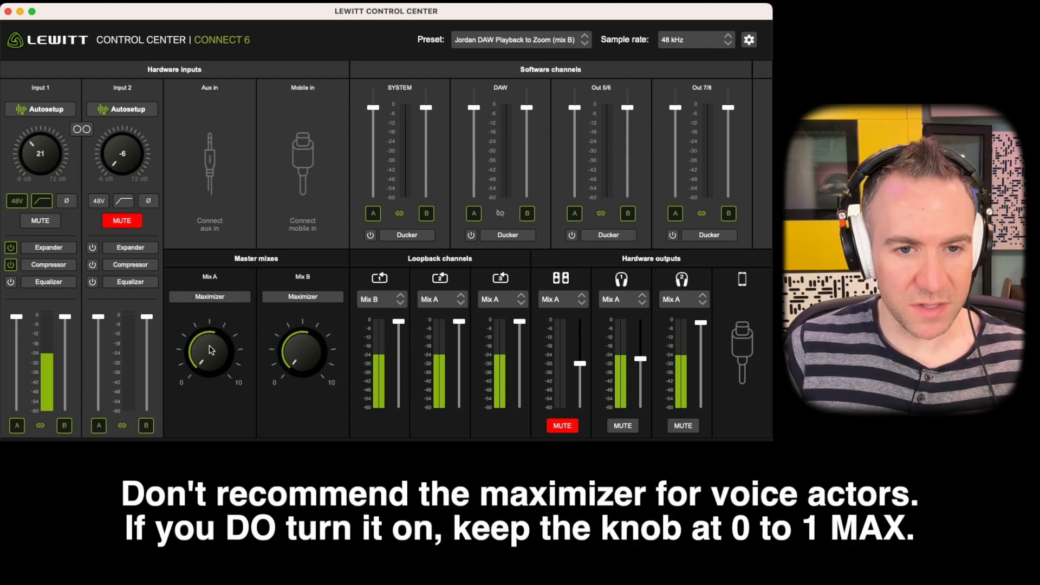
{"action": "left_click", "coordinate": [211, 300]}
{"action": "left_click", "coordinate": [210, 300]}
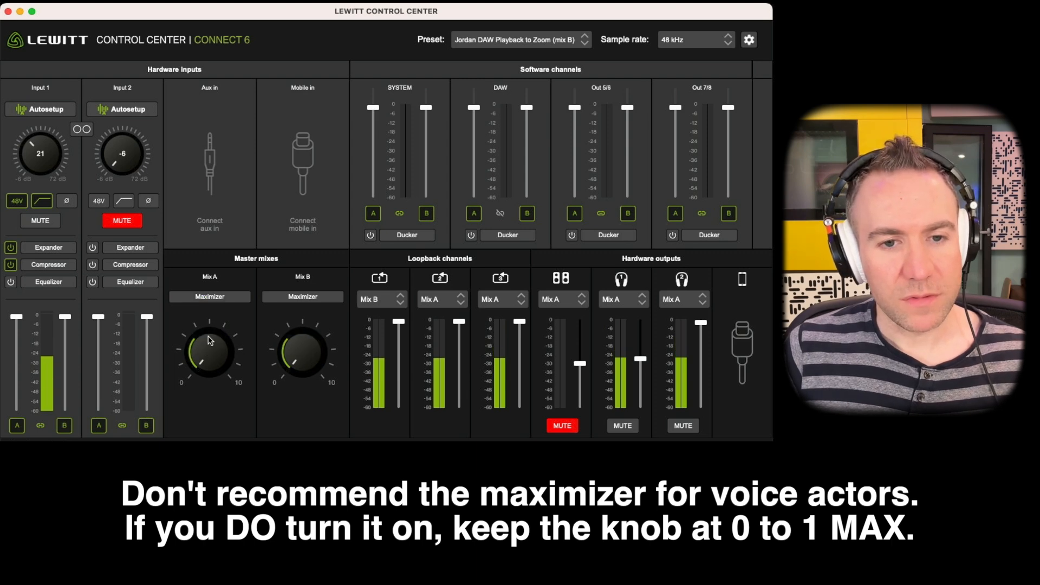
{"action": "left_click", "coordinate": [210, 299]}
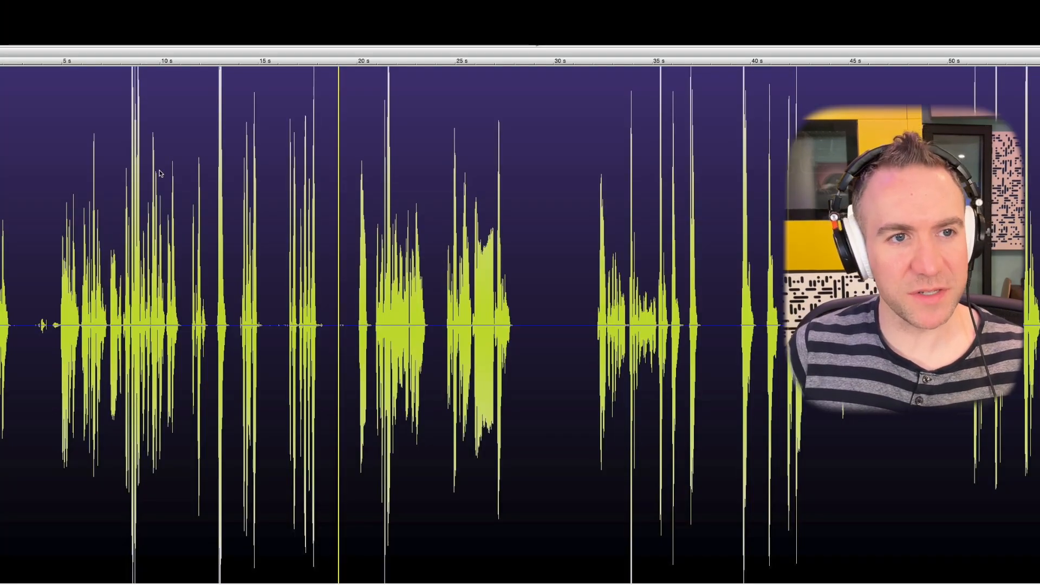
Examine the loud peaks in the recorded waveform, selecting about 8.5 to 8.9 s up close and clearing the selection.
{"action": "scroll", "coordinate": [119, 133], "scroll_direction": "up", "scroll_amount": 10}
{"action": "left_click_drag", "start_coordinate": [209, 106], "coordinate": [342, 108]}
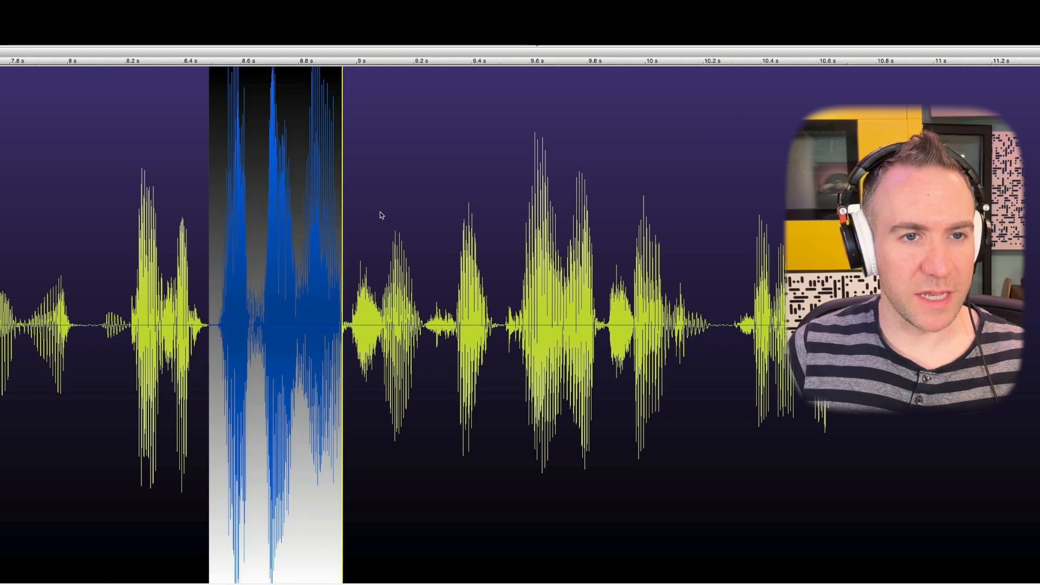
{"action": "scroll", "coordinate": [381, 211], "scroll_direction": "down", "scroll_amount": 5}
{"action": "left_click", "coordinate": [376, 140]}
{"action": "scroll", "coordinate": [454, 120], "scroll_direction": "down", "scroll_amount": 6}
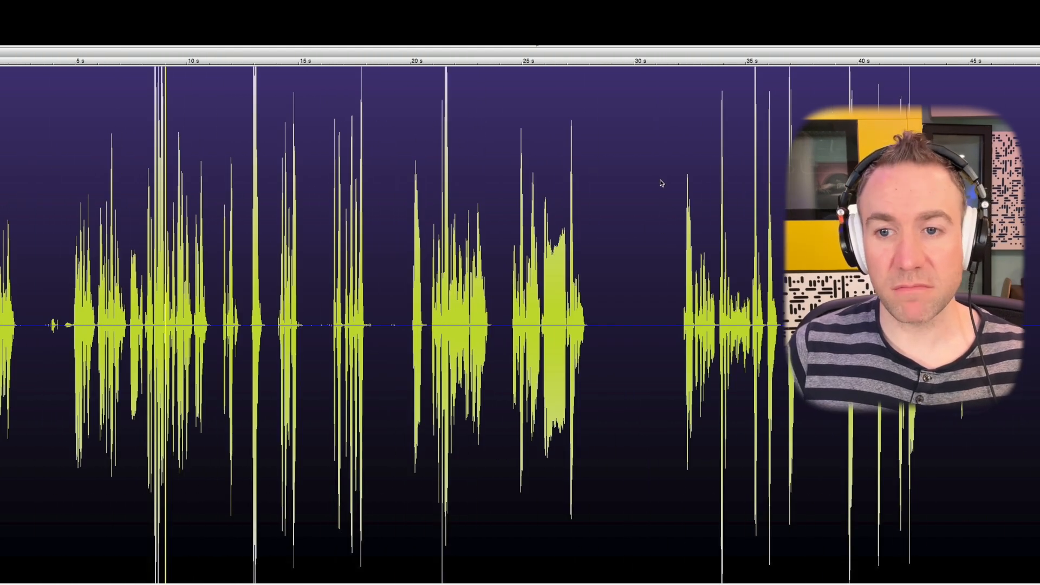
Examine the loud peaks between about 32 and 37 s up close, selecting the narrow peak near 35.4 s.
{"action": "left_click_drag", "start_coordinate": [678, 179], "coordinate": [931, 147]}
{"action": "scroll", "coordinate": [732, 107], "scroll_direction": "up", "scroll_amount": 6}
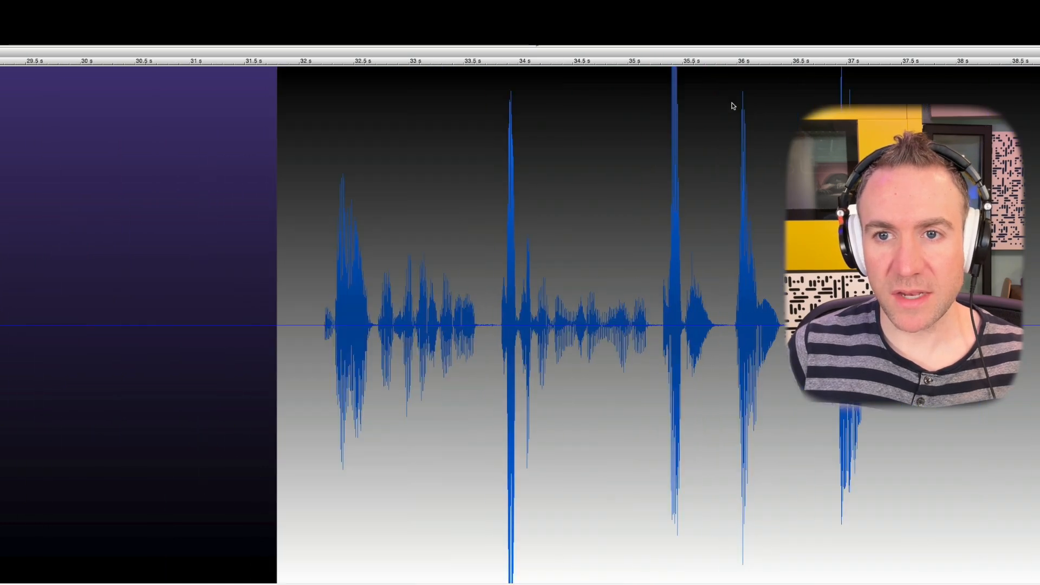
{"action": "left_click", "coordinate": [671, 86]}
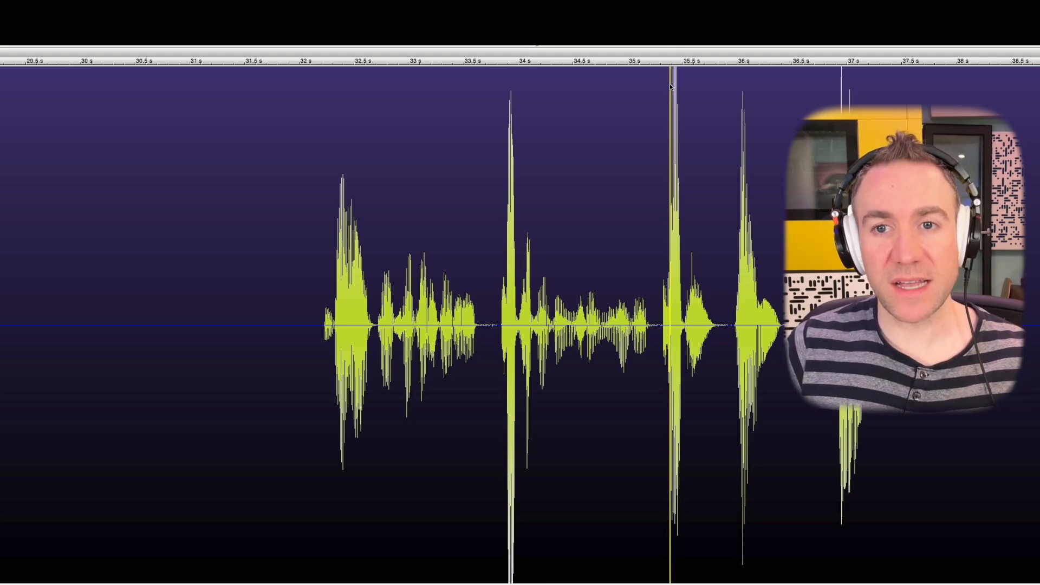
{"action": "left_click_drag", "start_coordinate": [670, 84], "coordinate": [683, 86]}
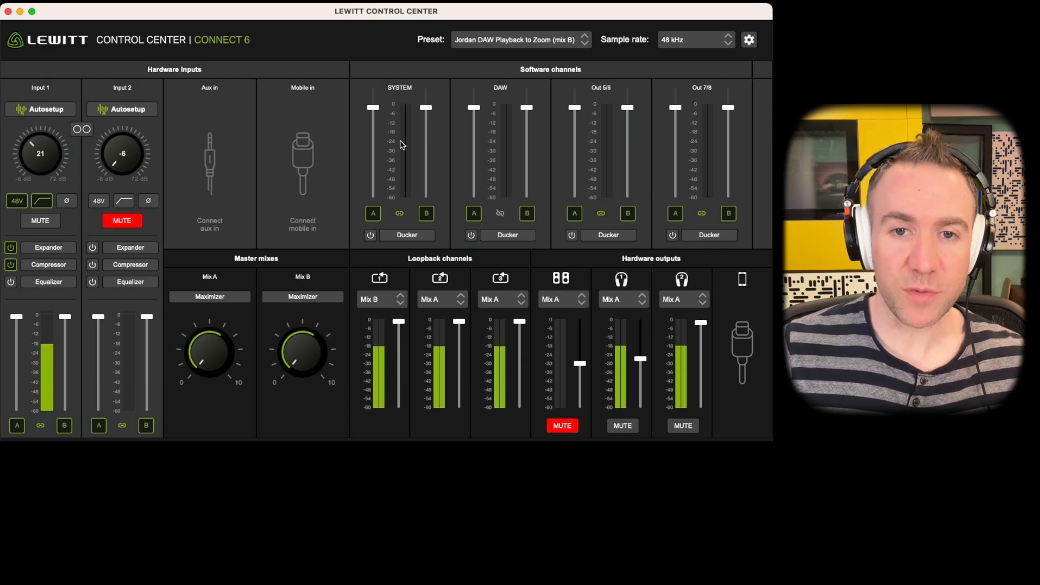
Try renaming the SYSTEM software channel to a placeholder name, then name it SYSTEM again.
{"action": "double_click", "coordinate": [401, 89]}
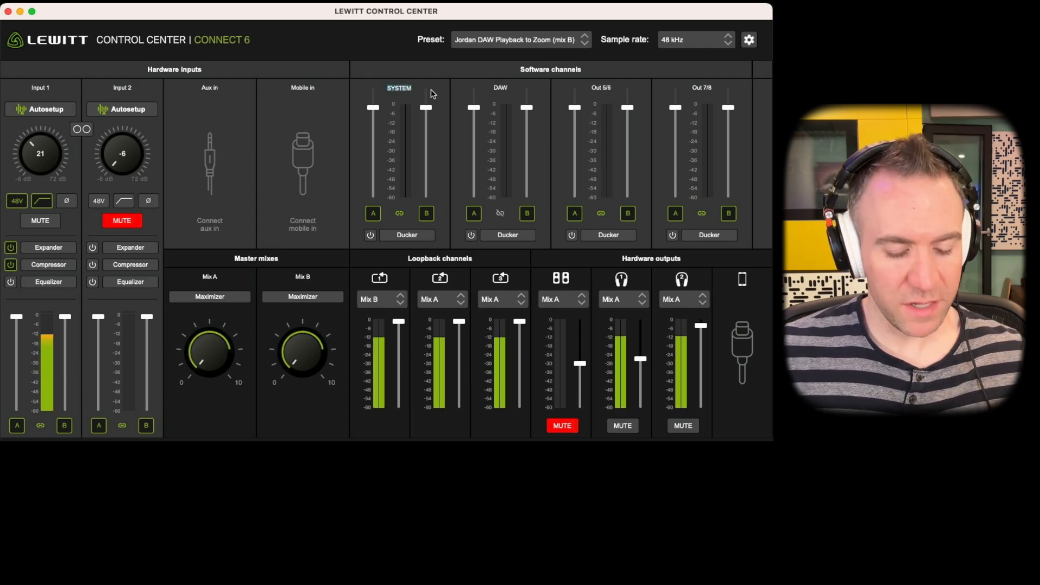
{"action": "type", "text": "b"}
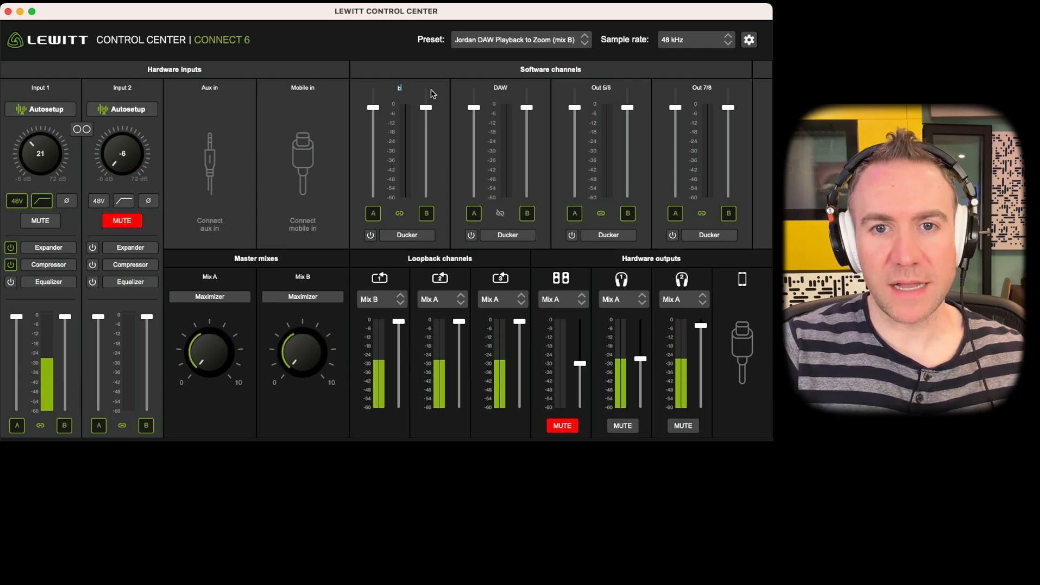
{"action": "type", "text": "lahhhhSYSTEM"}
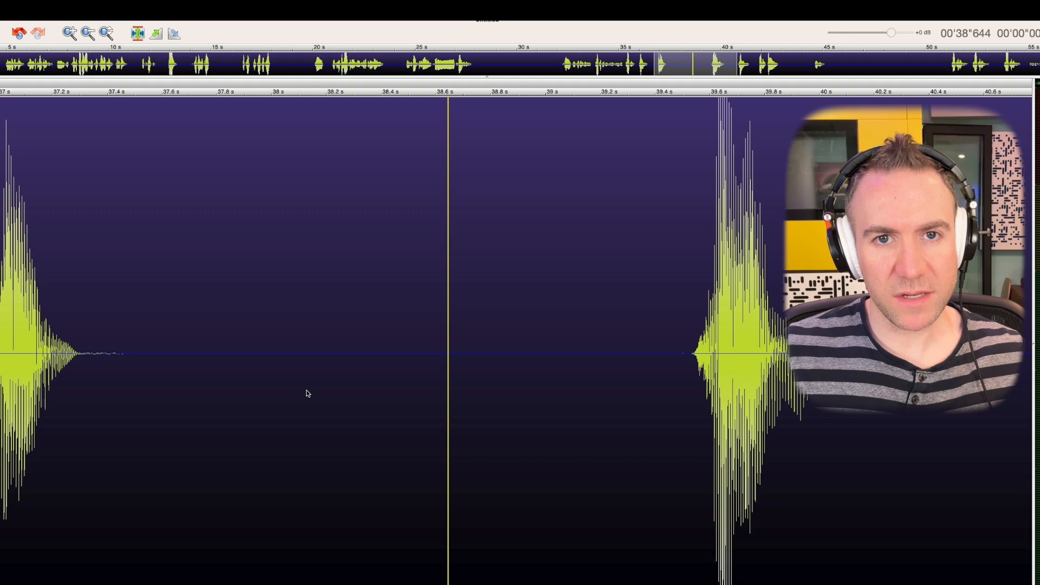
Switch to TwistedWave and set its recording input device to CONNECT 6 in the preferences.
{"action": "scroll", "coordinate": [307, 393], "scroll_direction": "down", "scroll_amount": 1}
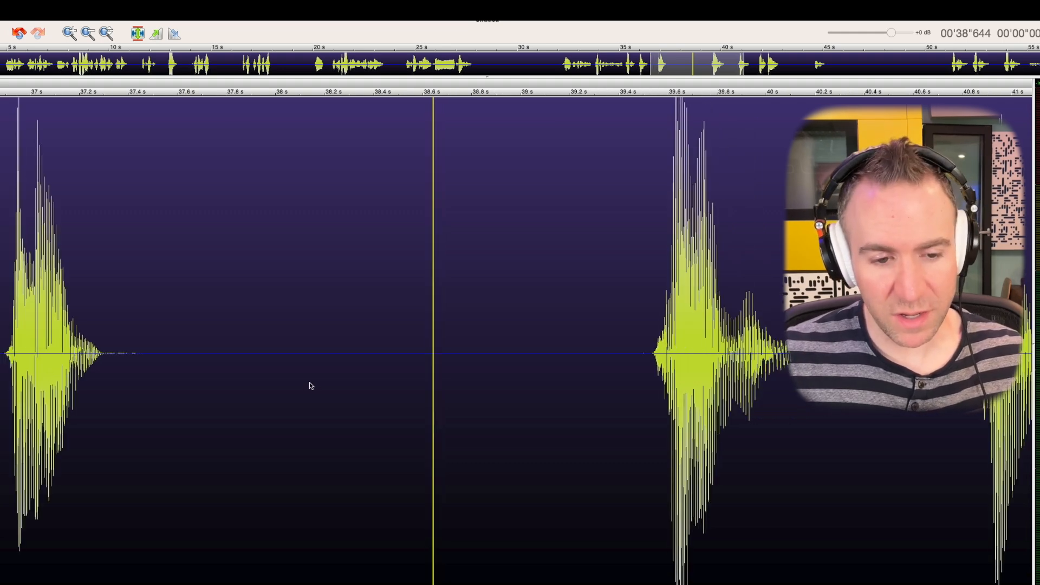
{"action": "scroll", "coordinate": [311, 385], "scroll_direction": "down", "scroll_amount": 2}
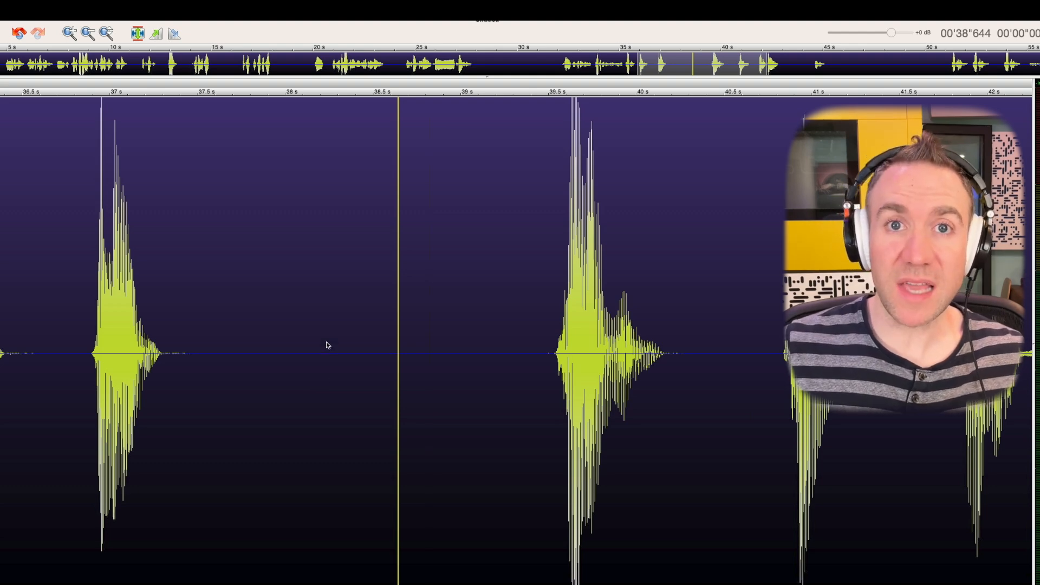
{"action": "scroll", "coordinate": [327, 345], "scroll_direction": "down", "scroll_amount": 1}
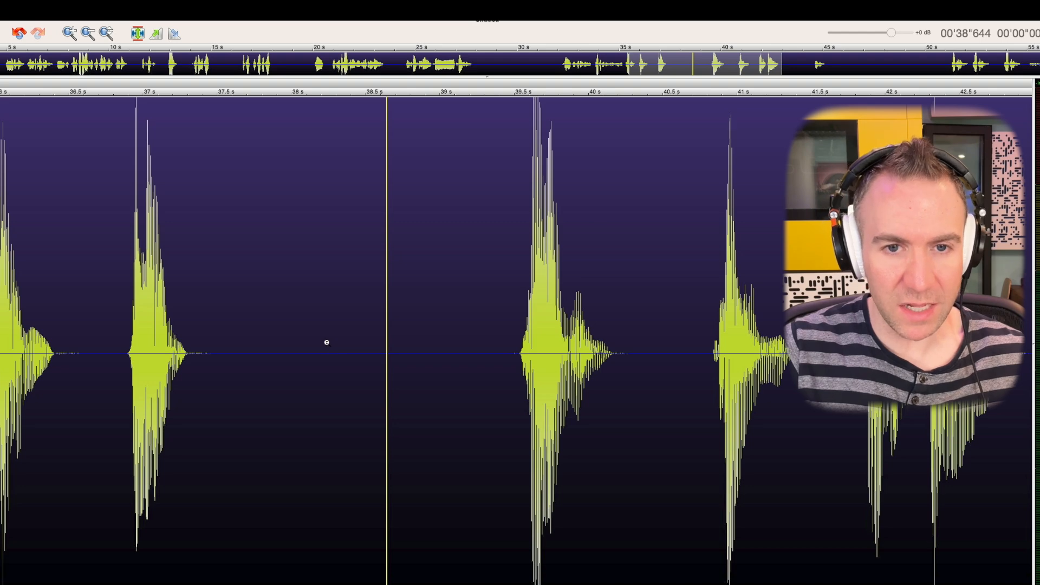
{"action": "key", "text": "super+comma"}
{"action": "left_click", "coordinate": [480, 186]}
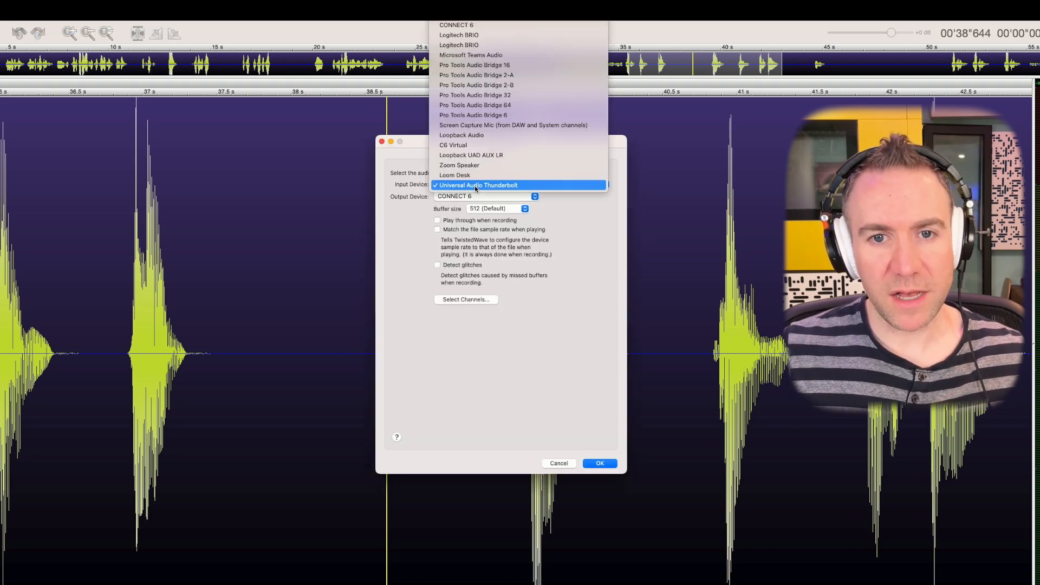
{"action": "left_click", "coordinate": [476, 37]}
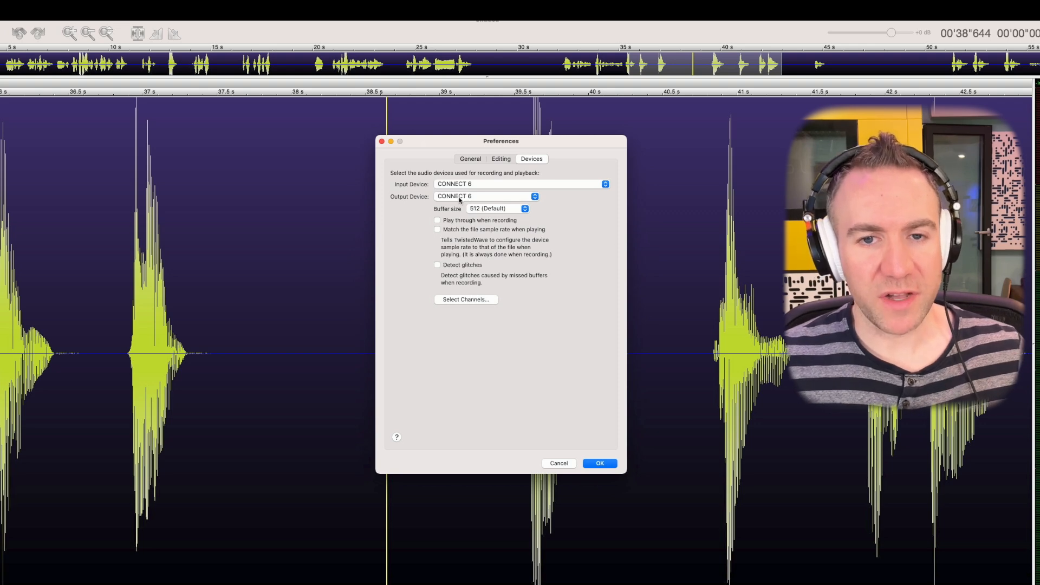
Disable output channels Out 1 and Out 2 in the device's channel selection and confirm it.
{"action": "left_click", "coordinate": [481, 300]}
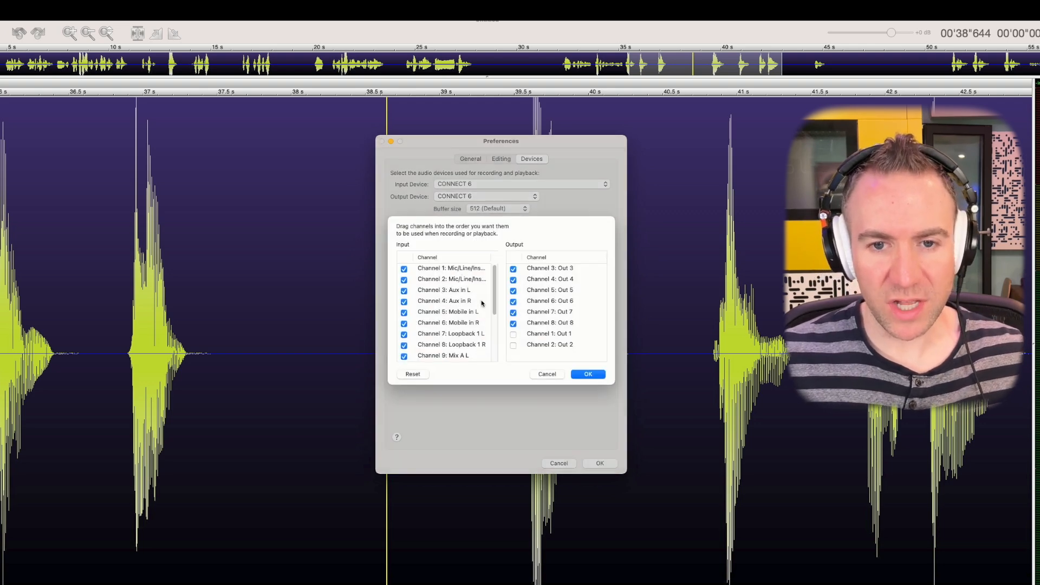
{"action": "left_click", "coordinate": [514, 274]}
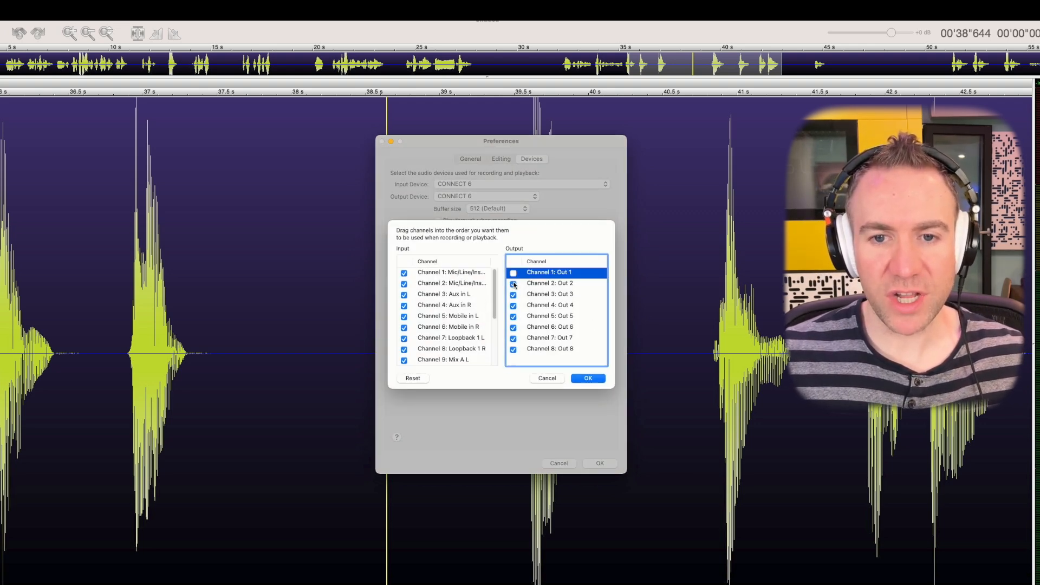
{"action": "left_click", "coordinate": [513, 284]}
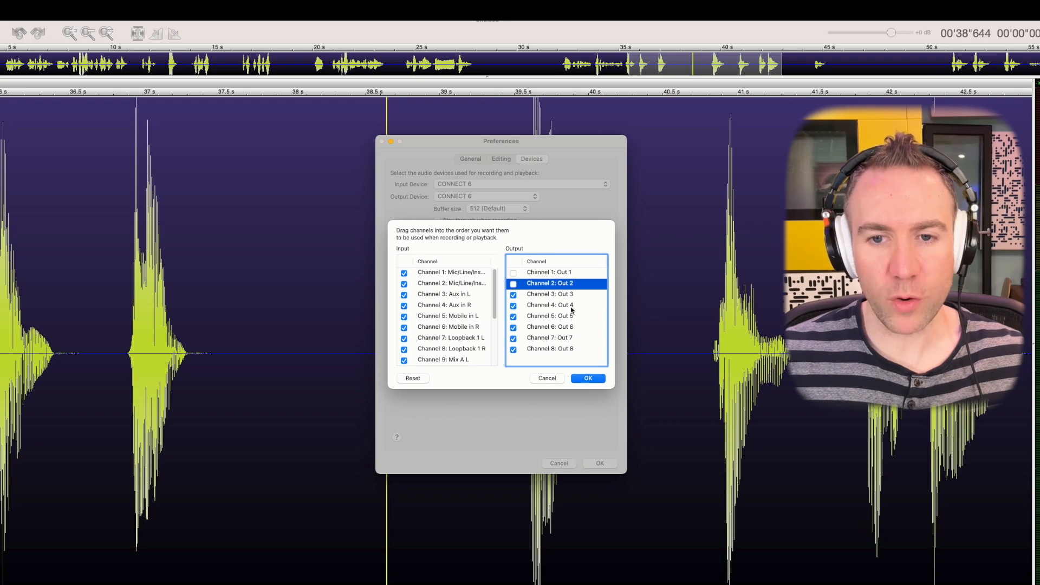
{"action": "left_click", "coordinate": [596, 380]}
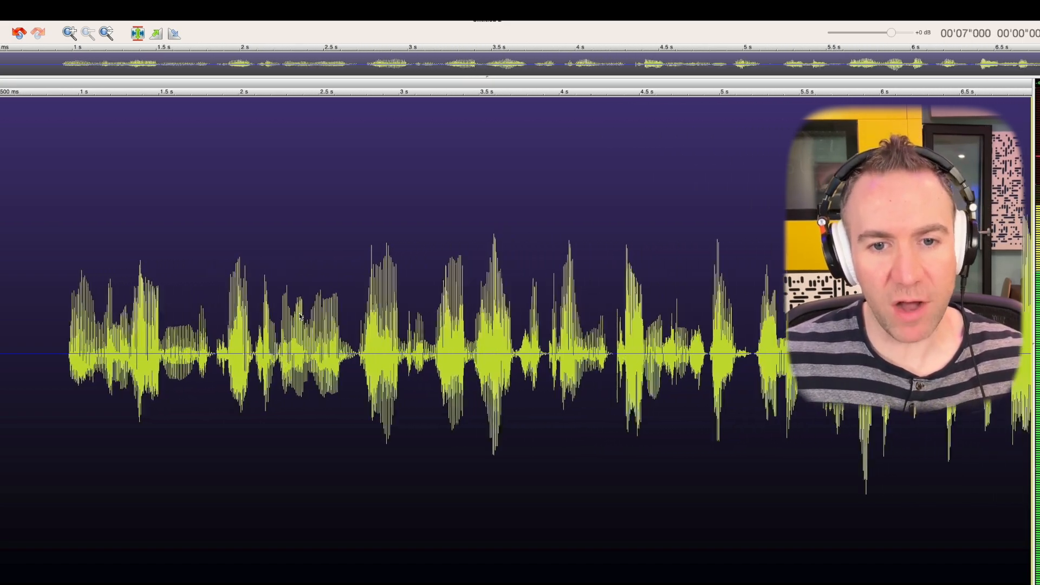
Play the new voice recording from about 0.9 s and switch to the Lewitt Control Center to watch its channel meters.
{"action": "left_click", "coordinate": [50, 325]}
{"action": "key", "text": "space"}
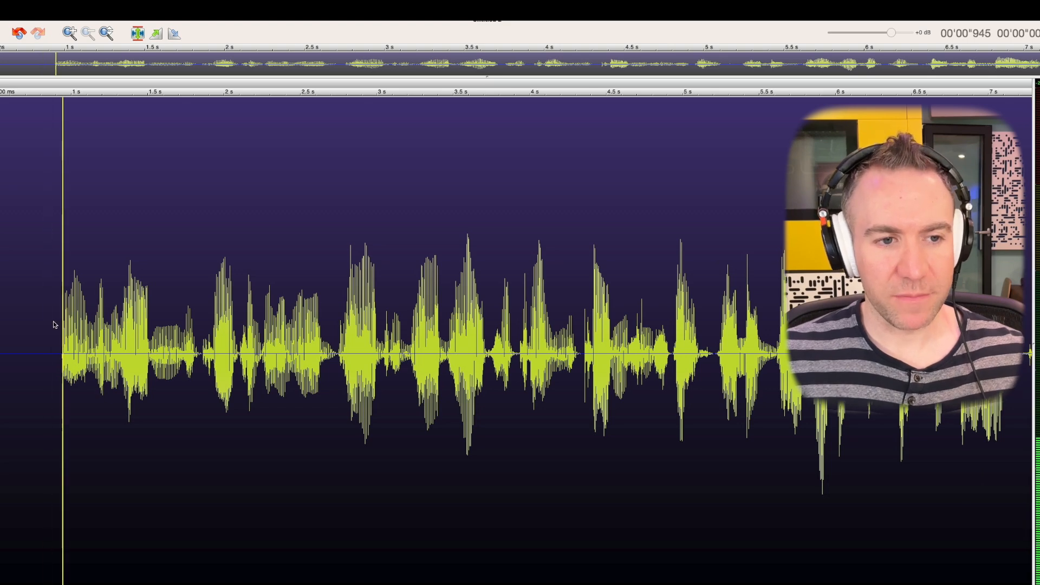
{"action": "key", "text": "super+Tab"}
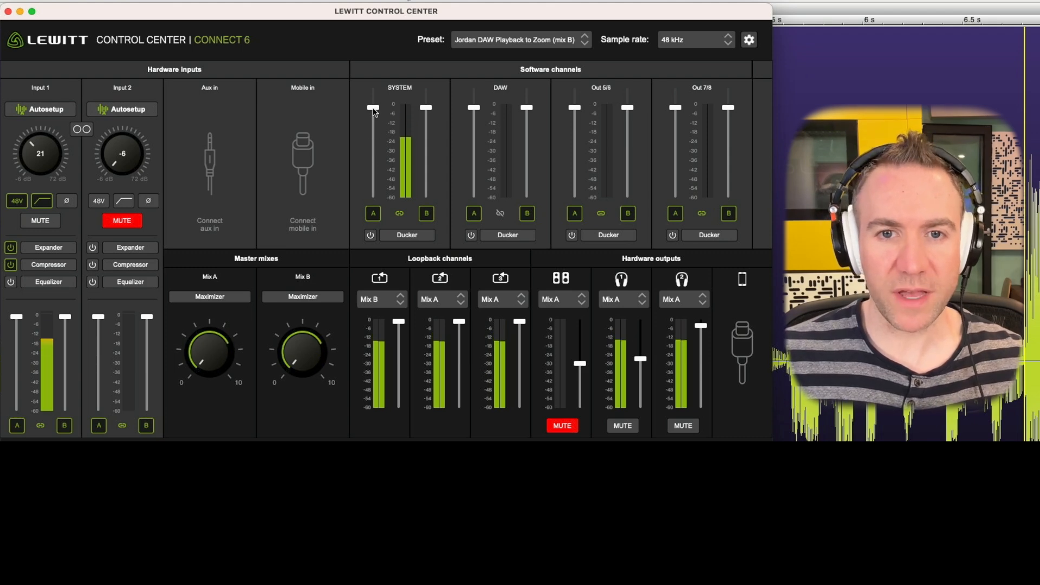
Lower the linked SYSTEM faders and bring the DAW channel's Mix A fader down to about the same level.
{"action": "left_click_drag", "start_coordinate": [376, 111], "coordinate": [374, 141]}
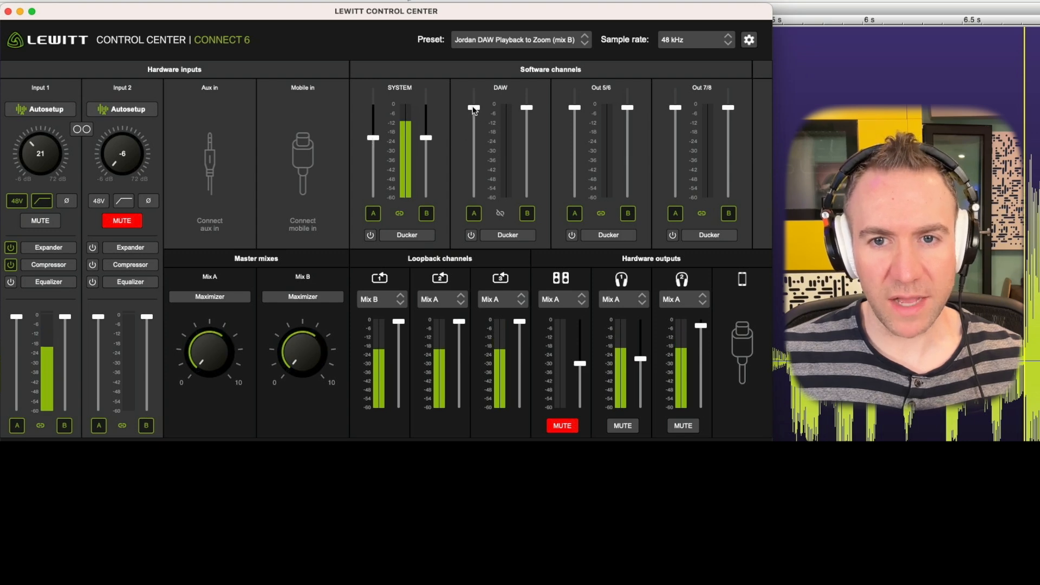
{"action": "left_click_drag", "start_coordinate": [473, 108], "coordinate": [473, 140]}
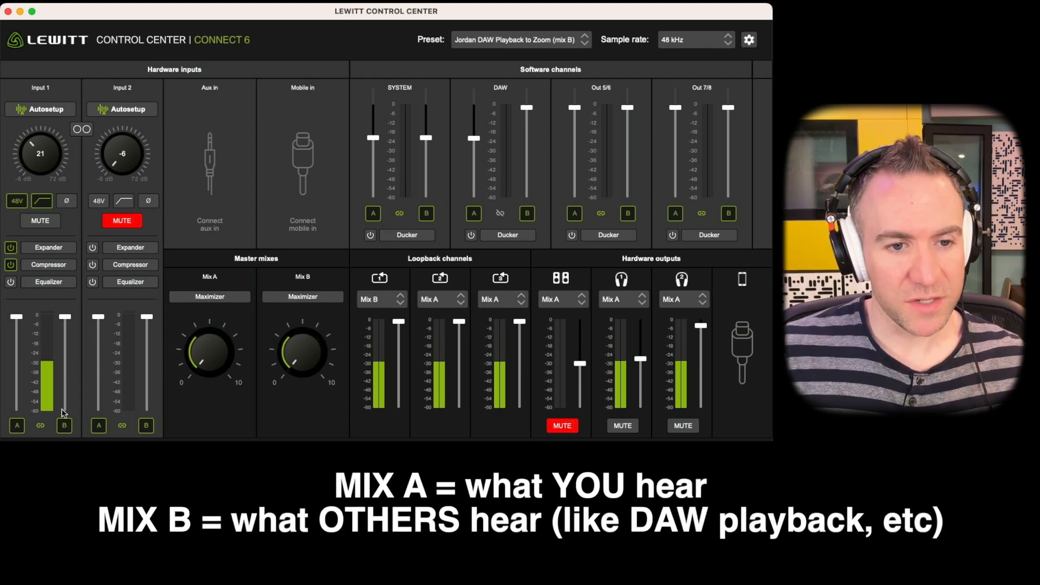
Take Input 1 out of Mix A and put it back, and do the same with the DAW channel.
{"action": "left_click", "coordinate": [18, 427]}
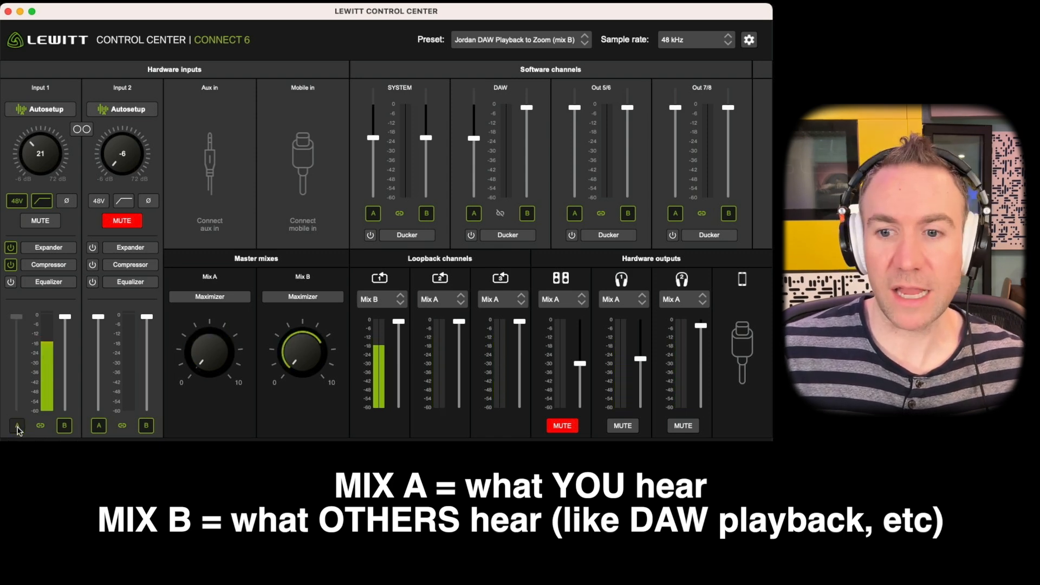
{"action": "left_click", "coordinate": [18, 428]}
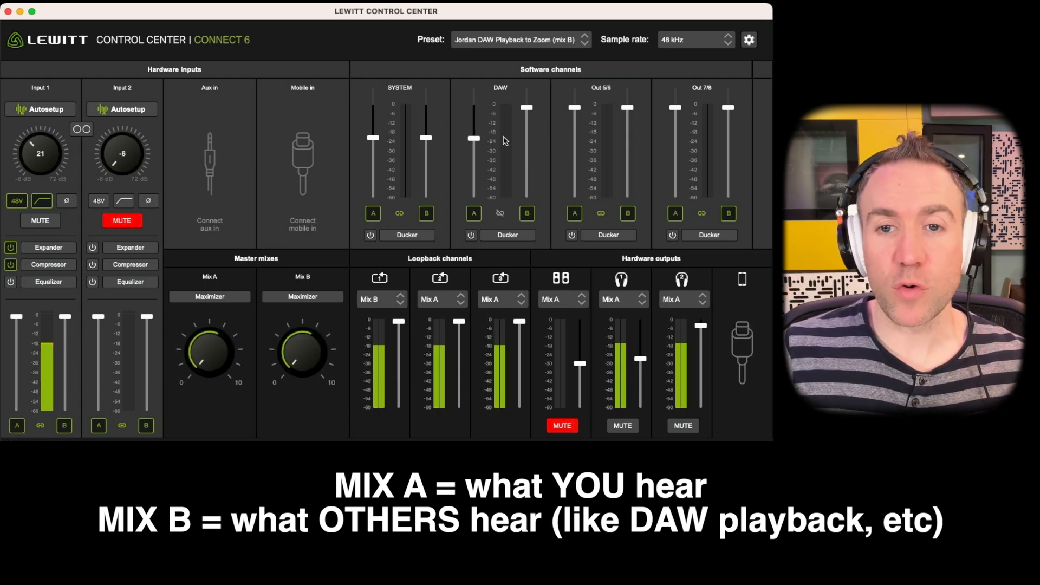
{"action": "left_click", "coordinate": [474, 214]}
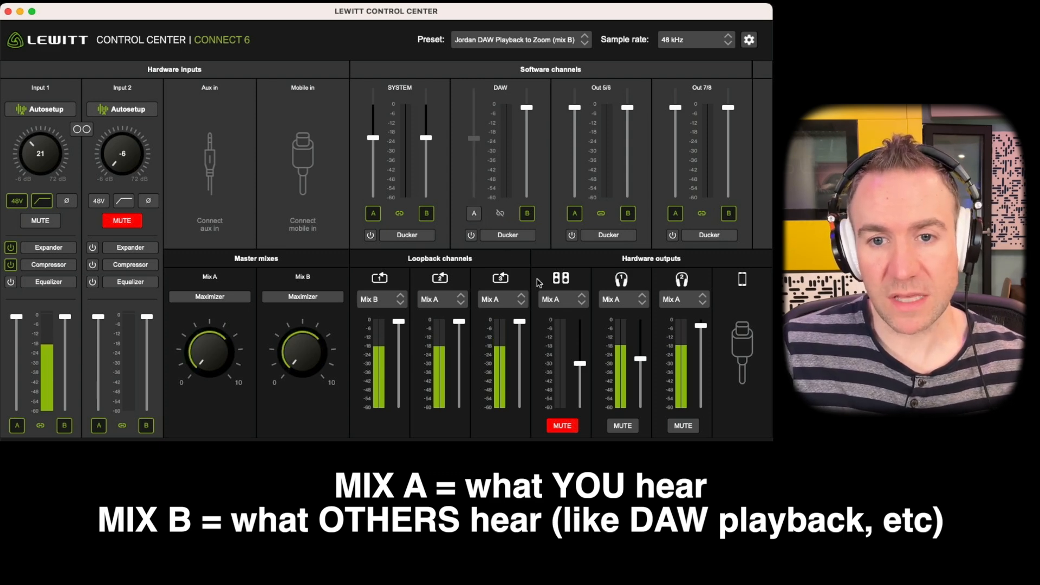
{"action": "left_click", "coordinate": [475, 215]}
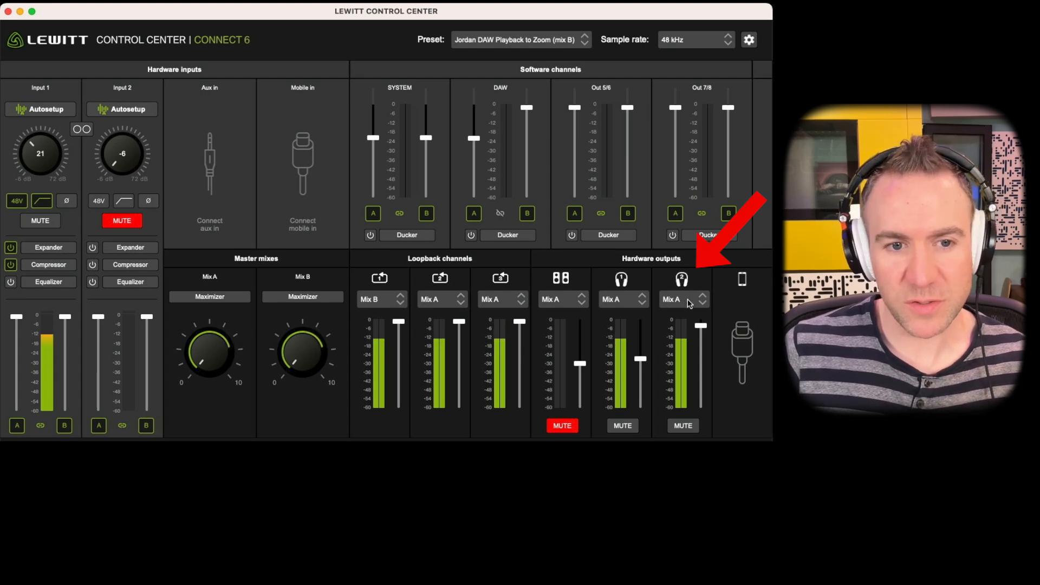
Review the source options for the second headphone output, keeping Mix A.
{"action": "left_click", "coordinate": [688, 303]}
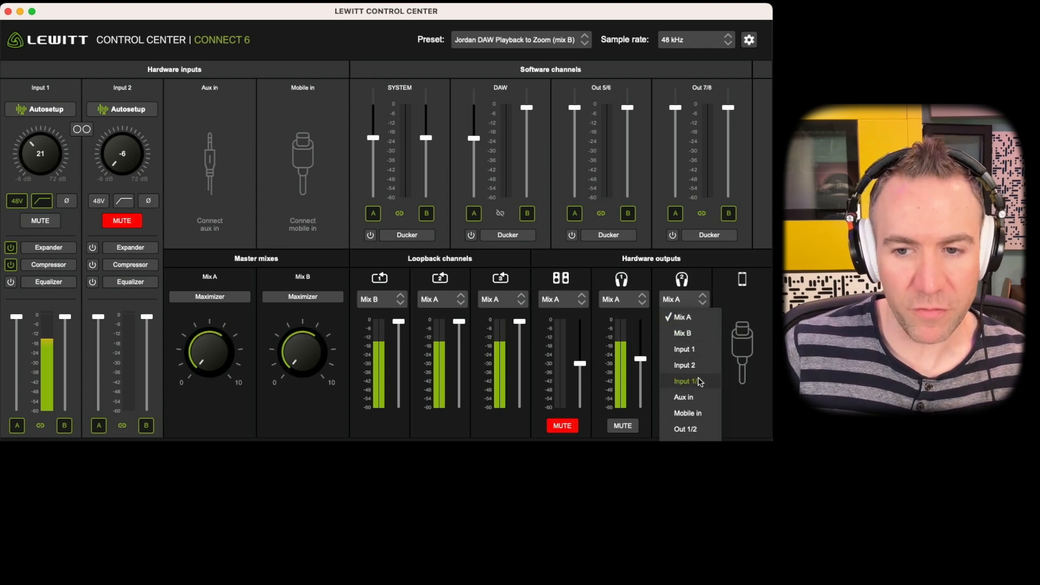
{"action": "left_click", "coordinate": [703, 275]}
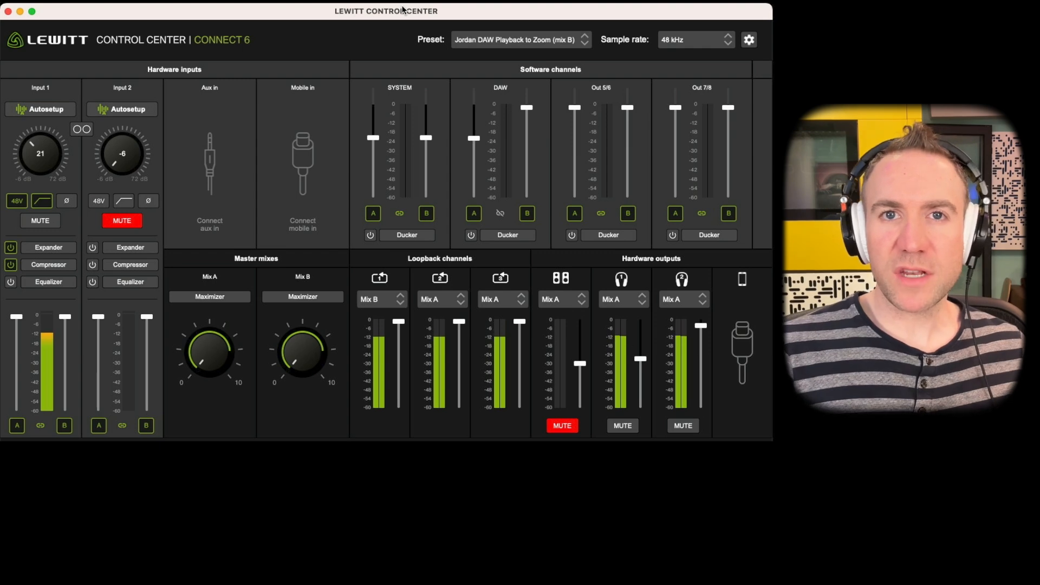
Switch back to TwistedWave and place the playback cursor at about 2.5 s in the voice recording.
{"action": "key", "text": "super+Tab"}
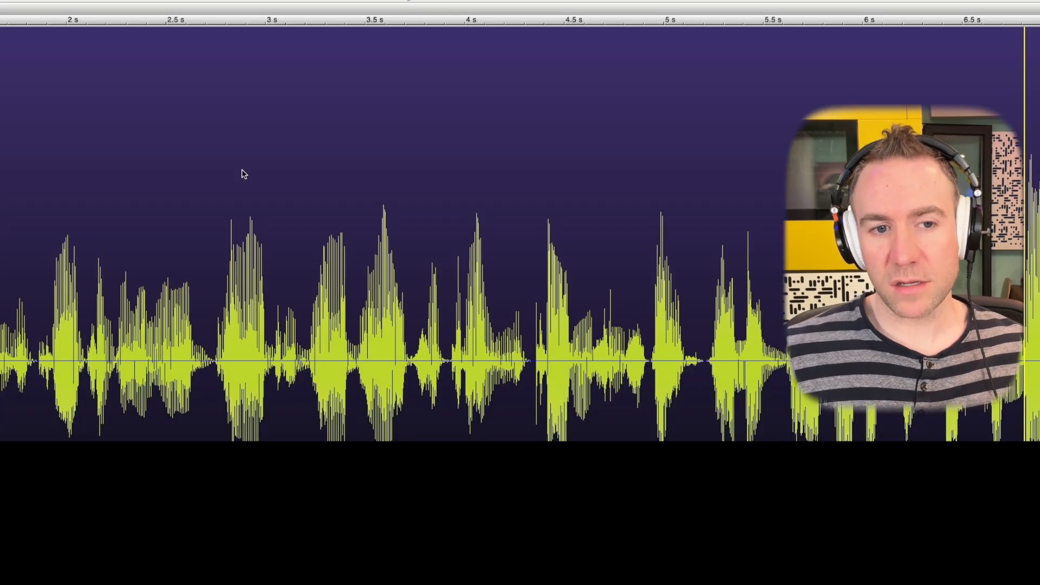
{"action": "left_click", "coordinate": [166, 258]}
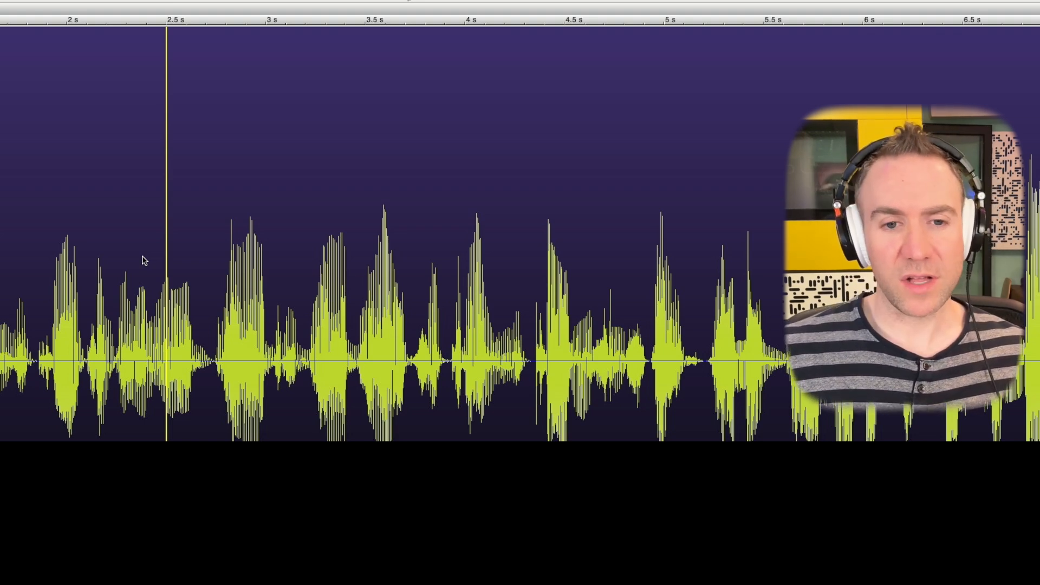
{"action": "left_click", "coordinate": [1, 348]}
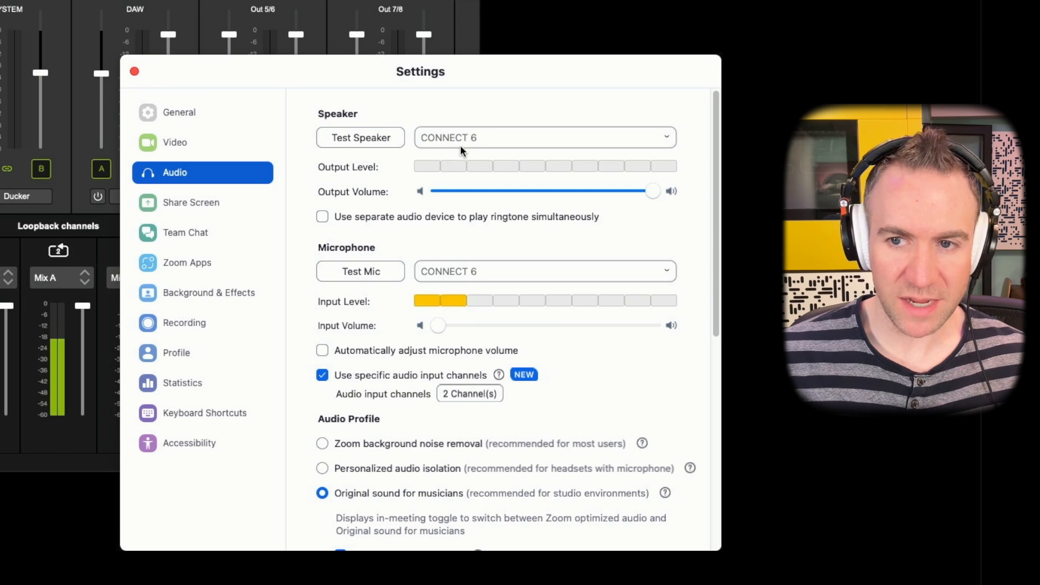
Check which CONNECT 6 audio input channels Zoom uses, cancel without changing them and close Zoom's settings.
{"action": "left_click", "coordinate": [472, 391]}
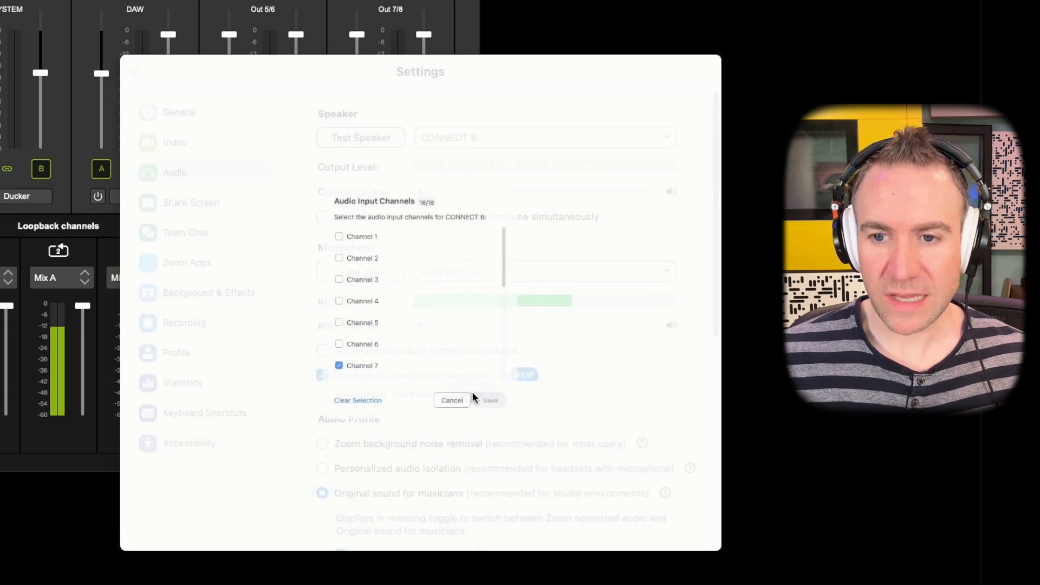
{"action": "left_click_drag", "start_coordinate": [547, 213], "coordinate": [536, 252]}
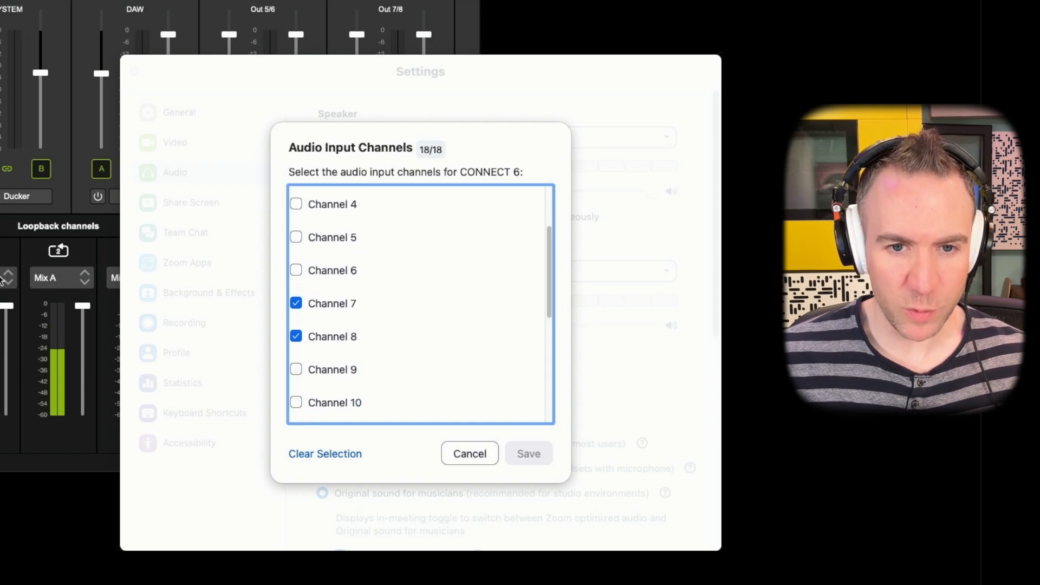
{"action": "scroll", "coordinate": [529, 226], "scroll_direction": "up", "scroll_amount": 3}
{"action": "left_click", "coordinate": [477, 453]}
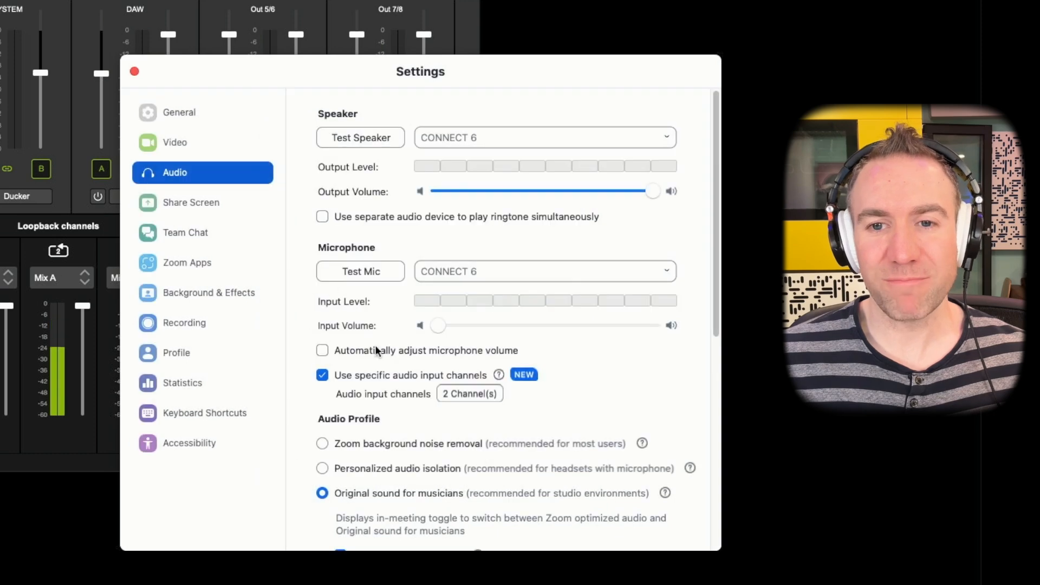
{"action": "left_click", "coordinate": [134, 71]}
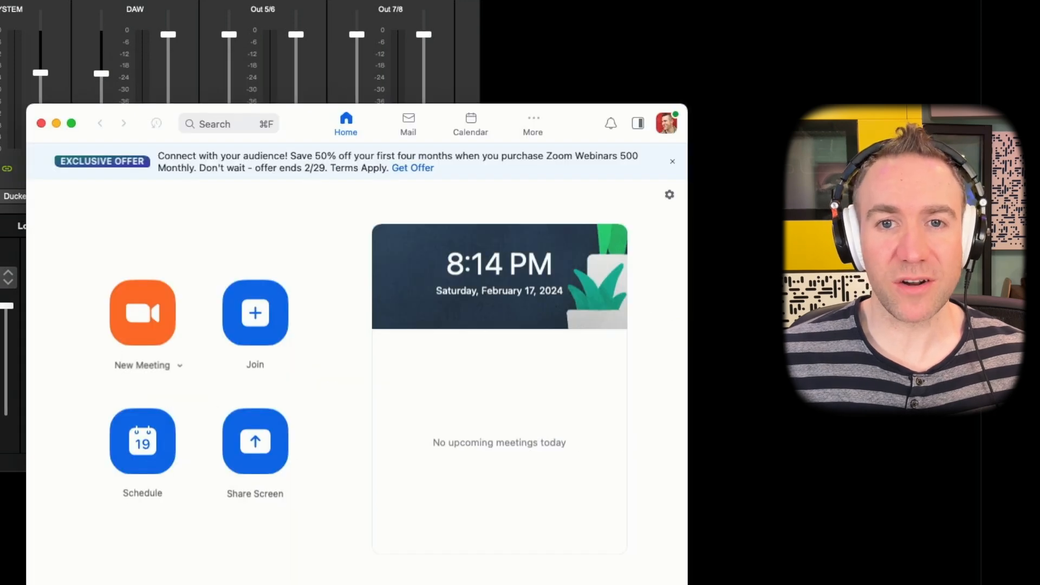
Switch to the Lewitt Control Center and open its General settings to view the Overwrite input 1/2 option.
{"action": "key", "text": "super+Tab"}
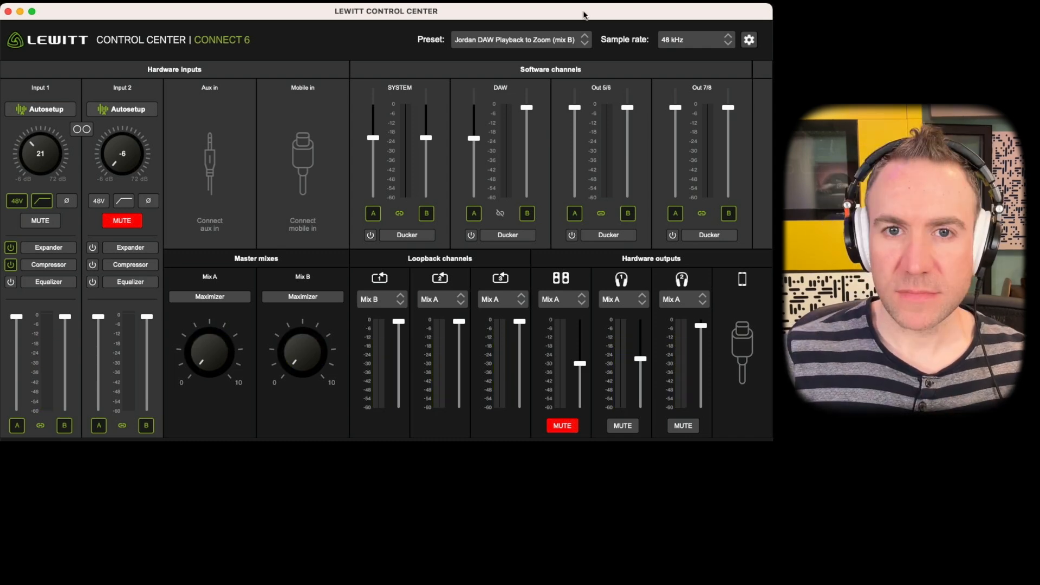
{"action": "left_click", "coordinate": [750, 40]}
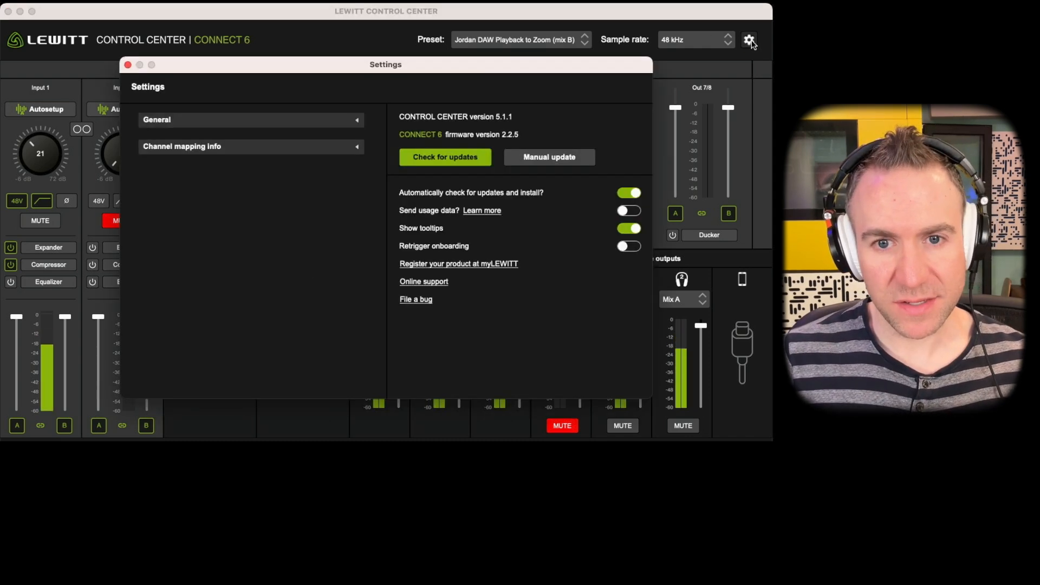
{"action": "left_click", "coordinate": [251, 124]}
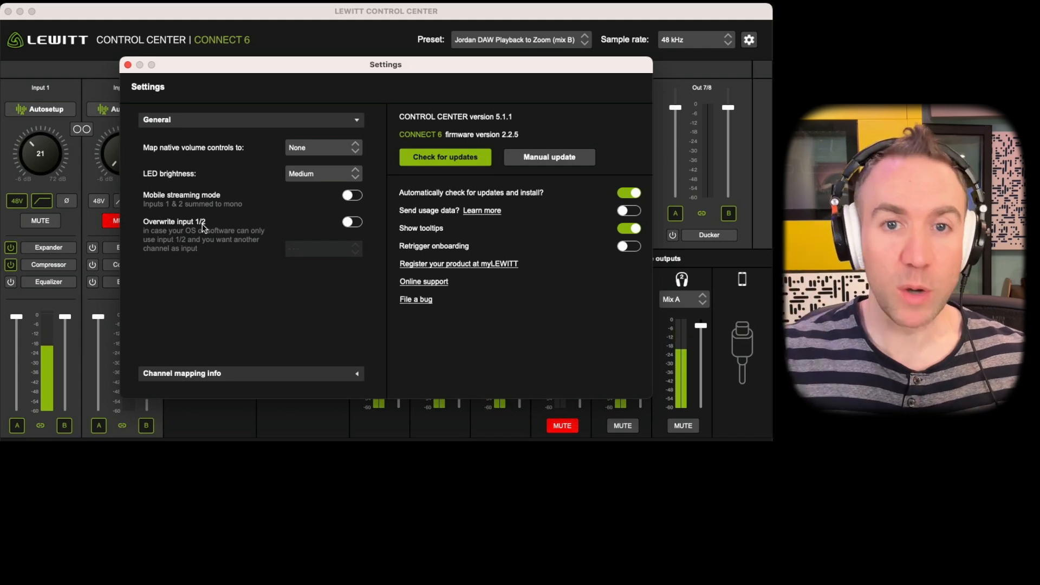
Turn on Overwrite input 1/2 with Mix A as the source, check the channel mapping info and close the settings.
{"action": "left_click", "coordinate": [351, 223]}
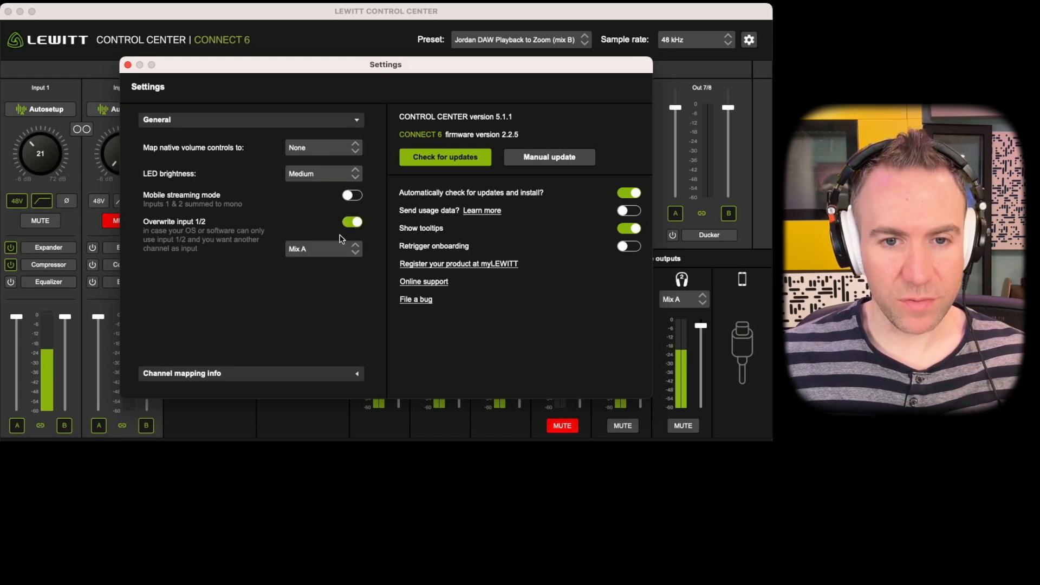
{"action": "left_click", "coordinate": [316, 249]}
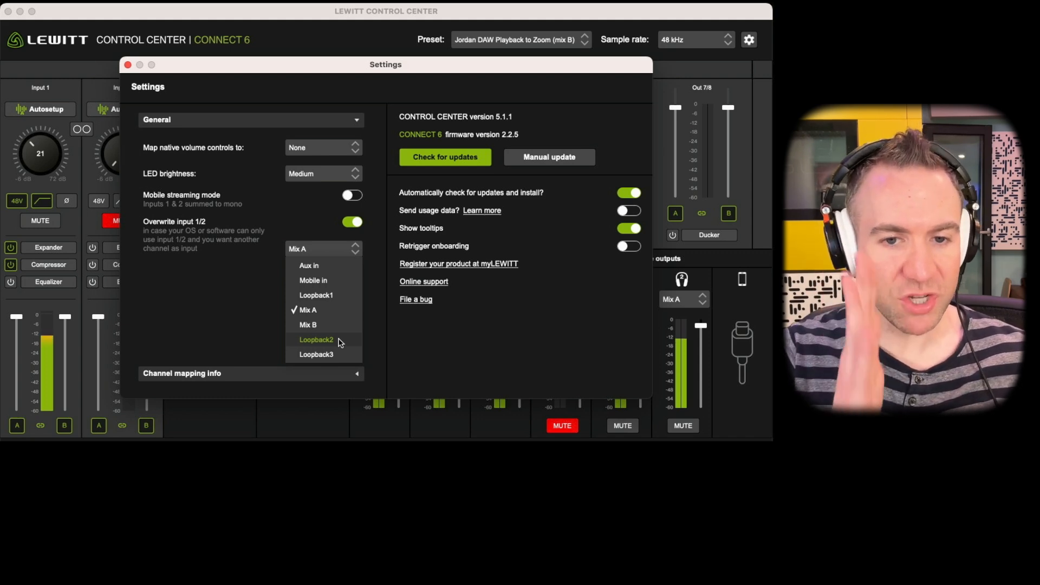
{"action": "left_click", "coordinate": [234, 305]}
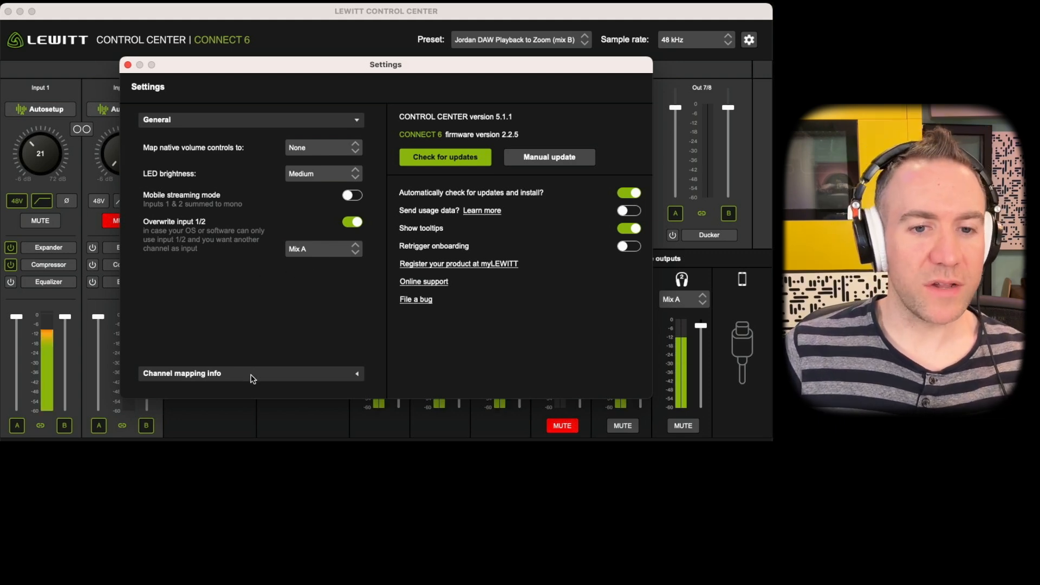
{"action": "left_click", "coordinate": [277, 378]}
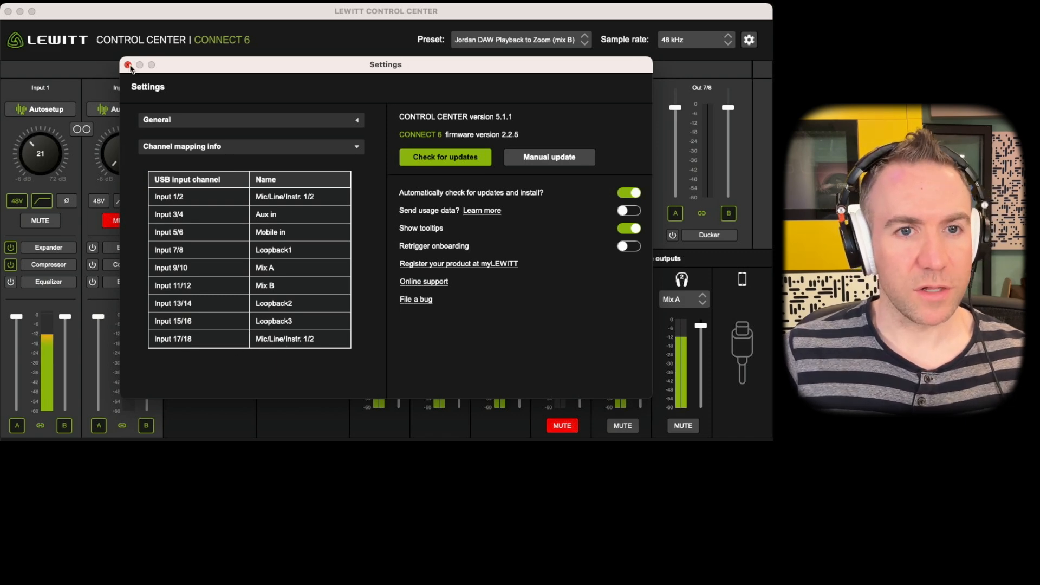
{"action": "left_click", "coordinate": [128, 65]}
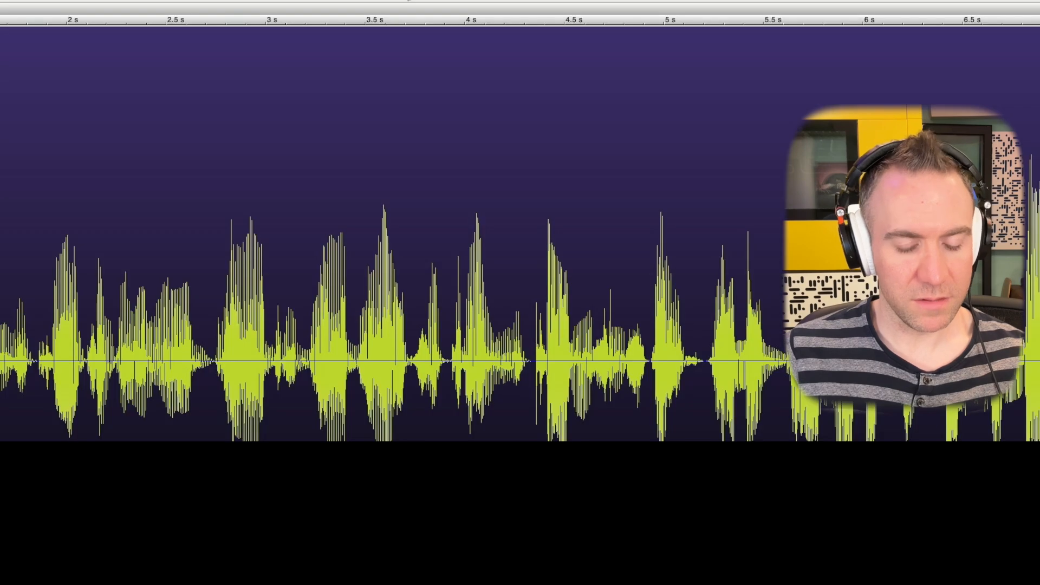
Switch to TwistedWave and disable CONNECT 6 input channels 1 to 8 in its device channel selection.
{"action": "key", "text": "super+comma"}
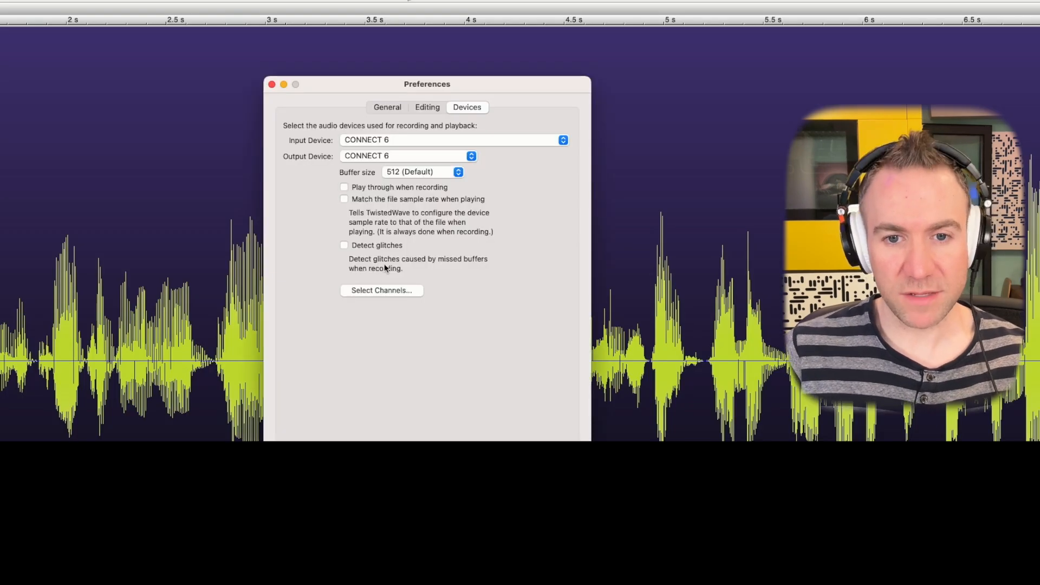
{"action": "left_click", "coordinate": [375, 289]}
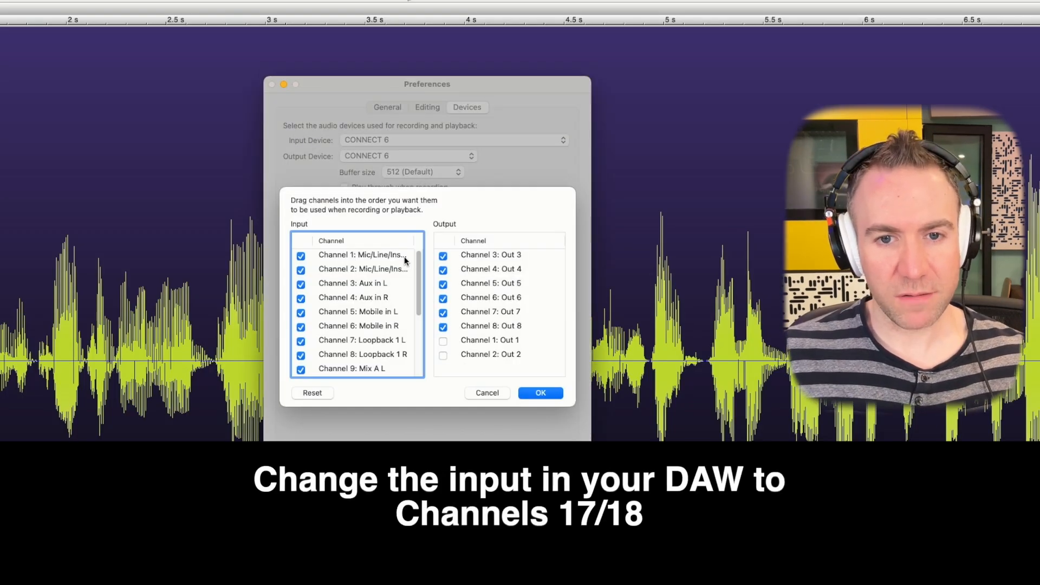
{"action": "left_click_drag", "start_coordinate": [419, 261], "coordinate": [419, 260]}
{"action": "left_click", "coordinate": [301, 255]}
{"action": "left_click", "coordinate": [300, 270]}
{"action": "left_click", "coordinate": [301, 284]}
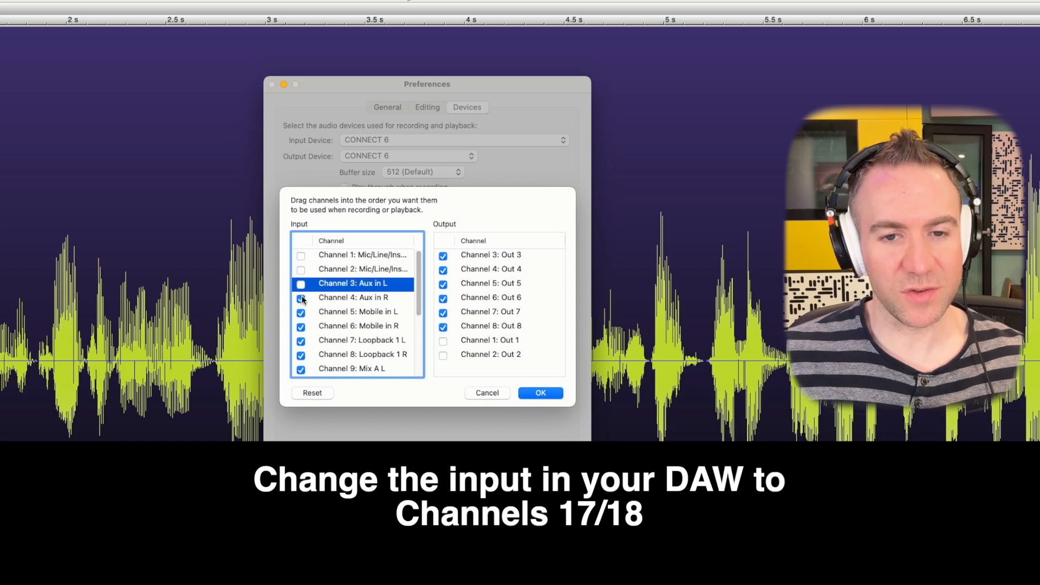
{"action": "left_click", "coordinate": [301, 298]}
{"action": "left_click", "coordinate": [301, 312]}
{"action": "left_click", "coordinate": [301, 327]}
{"action": "left_click", "coordinate": [301, 342]}
{"action": "left_click", "coordinate": [300, 355]}
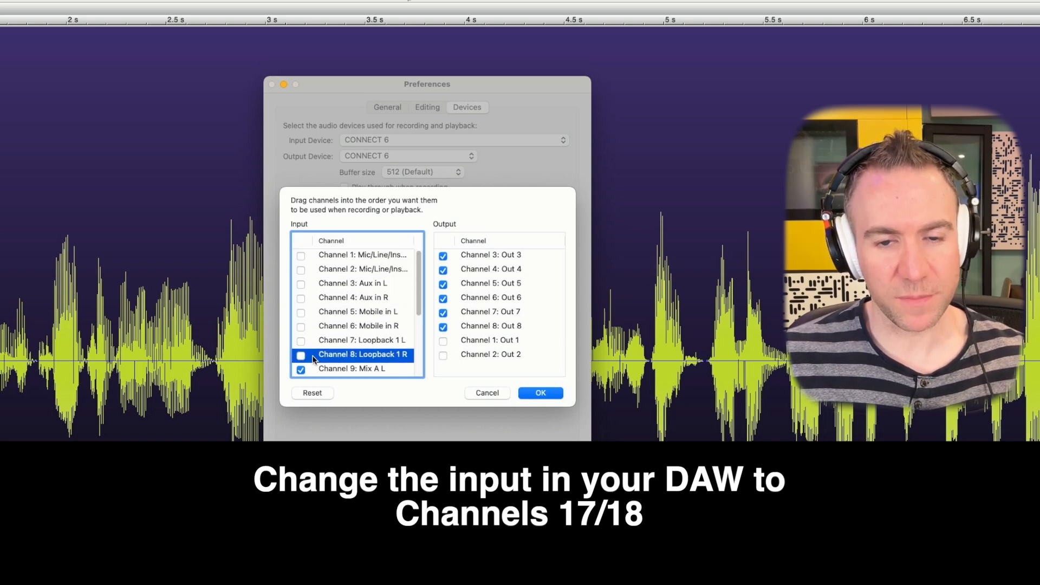
Disable input channels 9 to 16 as well, leaving only channels 17 and 18 enabled, and apply the selection.
{"action": "left_click", "coordinate": [301, 321]}
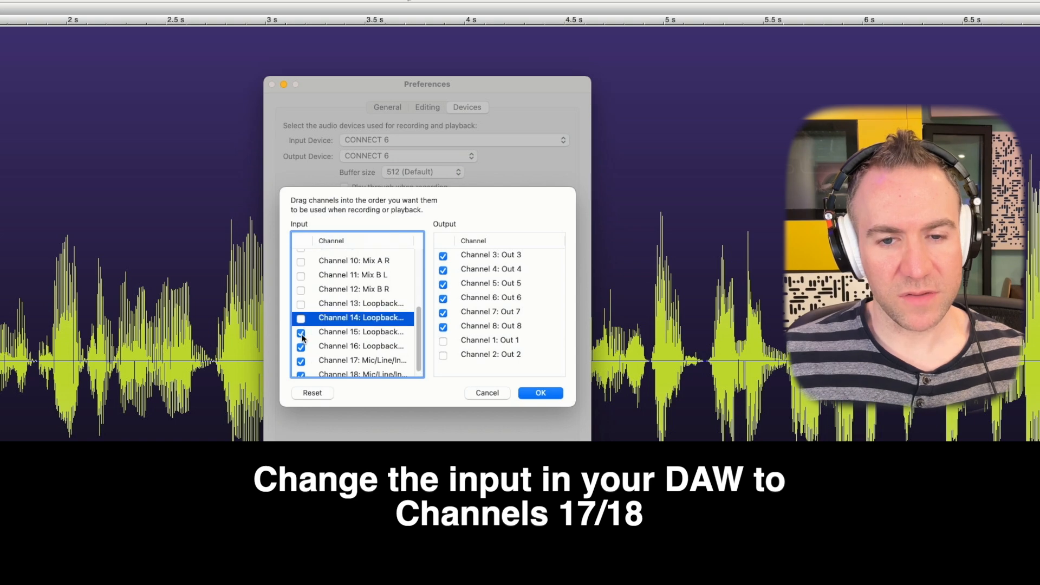
{"action": "left_click", "coordinate": [301, 333]}
{"action": "left_click", "coordinate": [300, 347]}
{"action": "scroll", "coordinate": [335, 342], "scroll_direction": "down", "scroll_amount": 1}
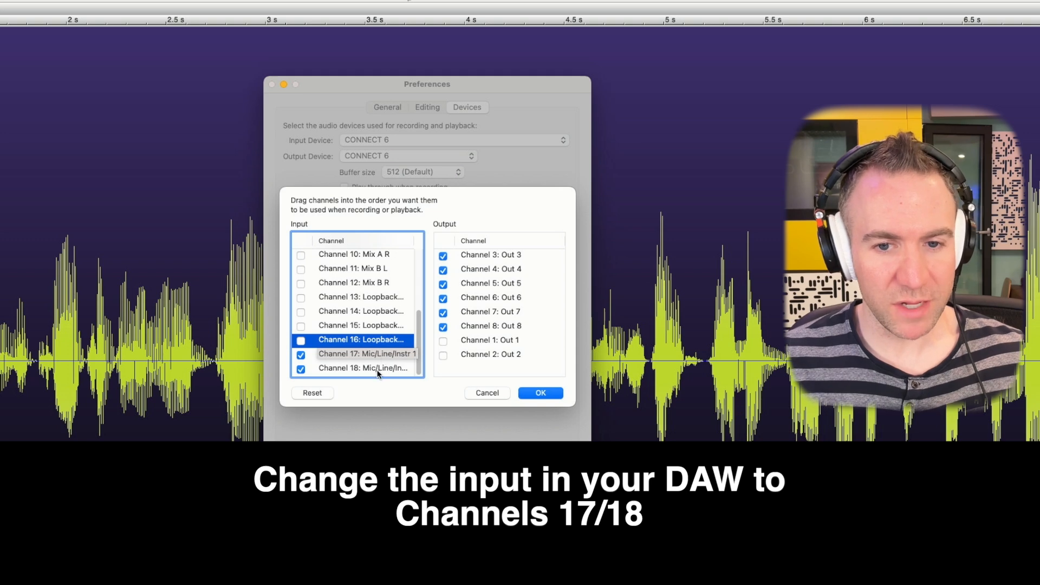
{"action": "left_click", "coordinate": [540, 393]}
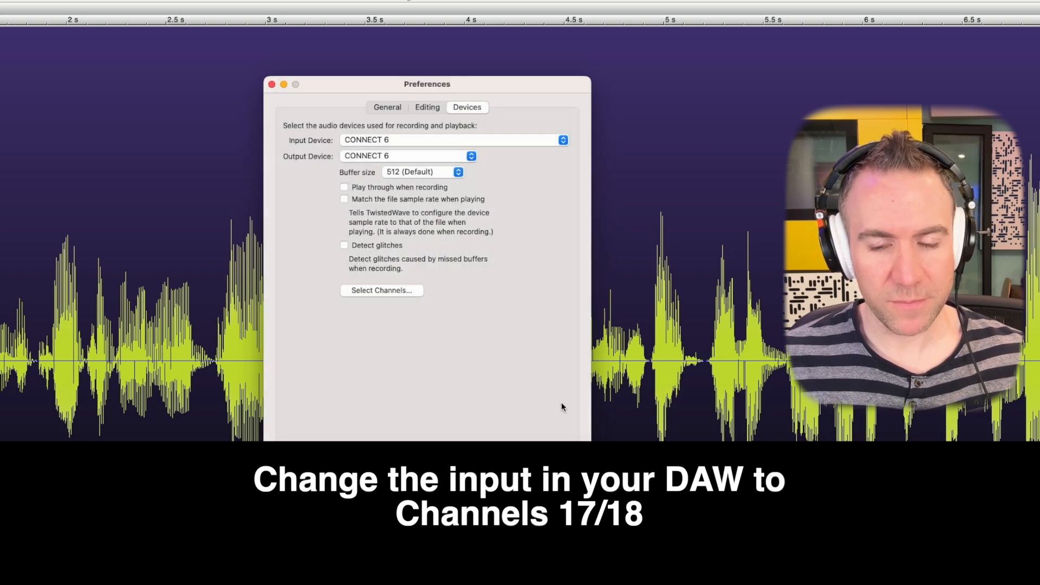
Close the TwistedWave preferences and start a recording in a new empty audio file.
{"action": "key", "text": "super+w"}
{"action": "key", "text": "super+z"}
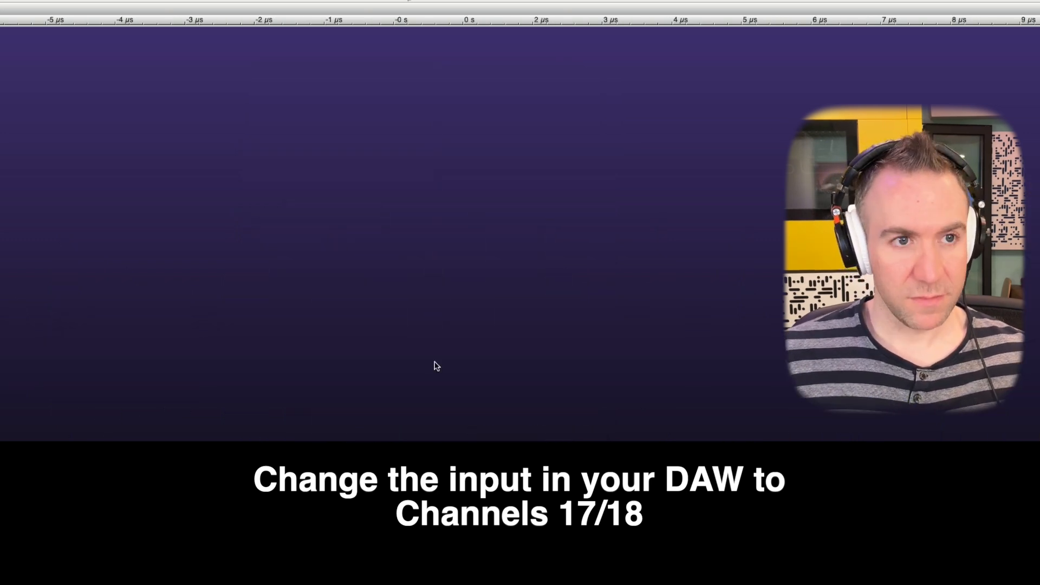
{"action": "key", "text": "super+r"}
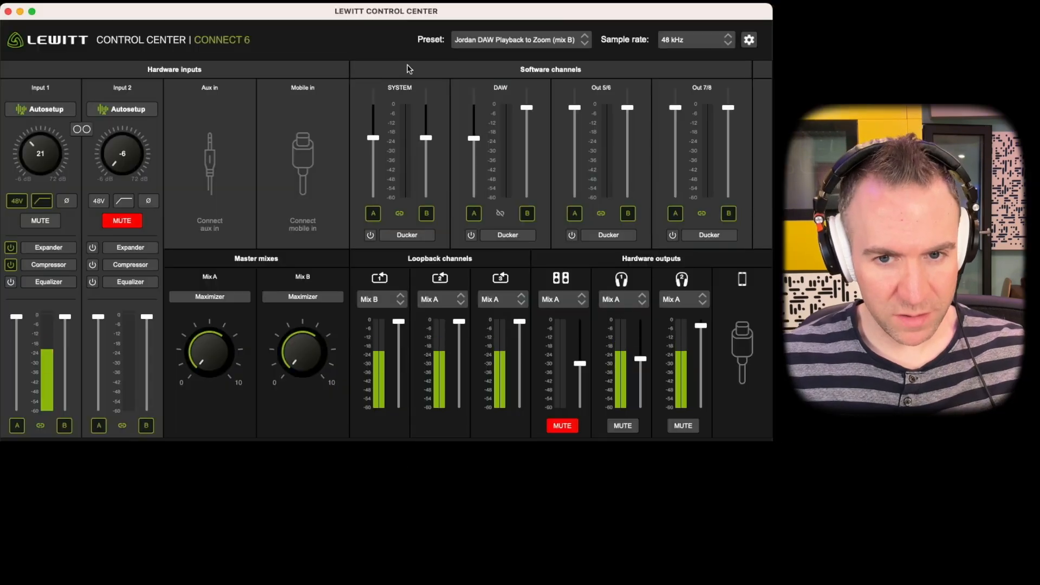
In the Lewitt Control Center, set the second loopback channel's source to Mix B and remove the SYSTEM channel from Mix B.
{"action": "left_click", "coordinate": [442, 301]}
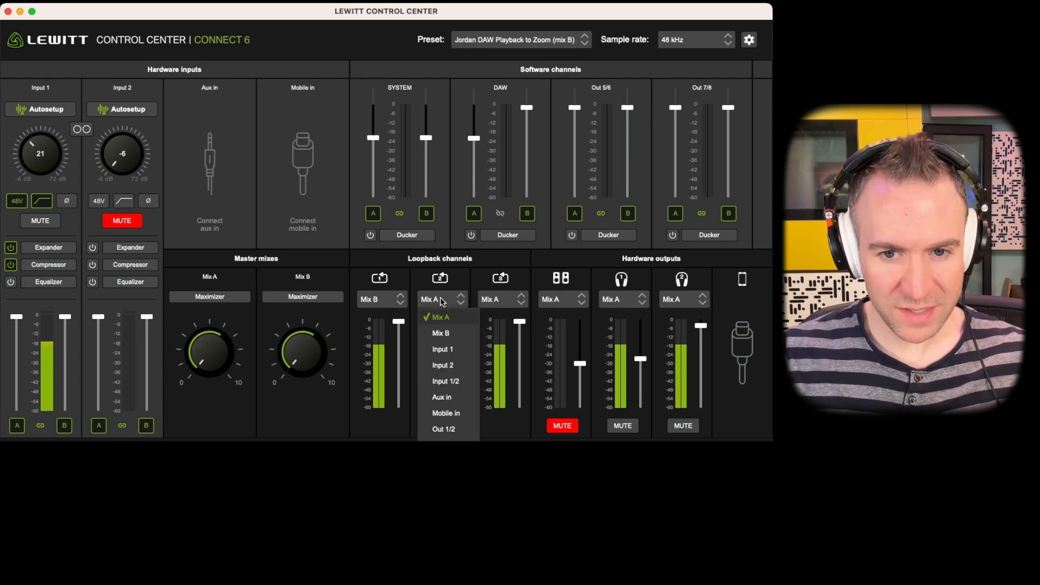
{"action": "left_click", "coordinate": [451, 334]}
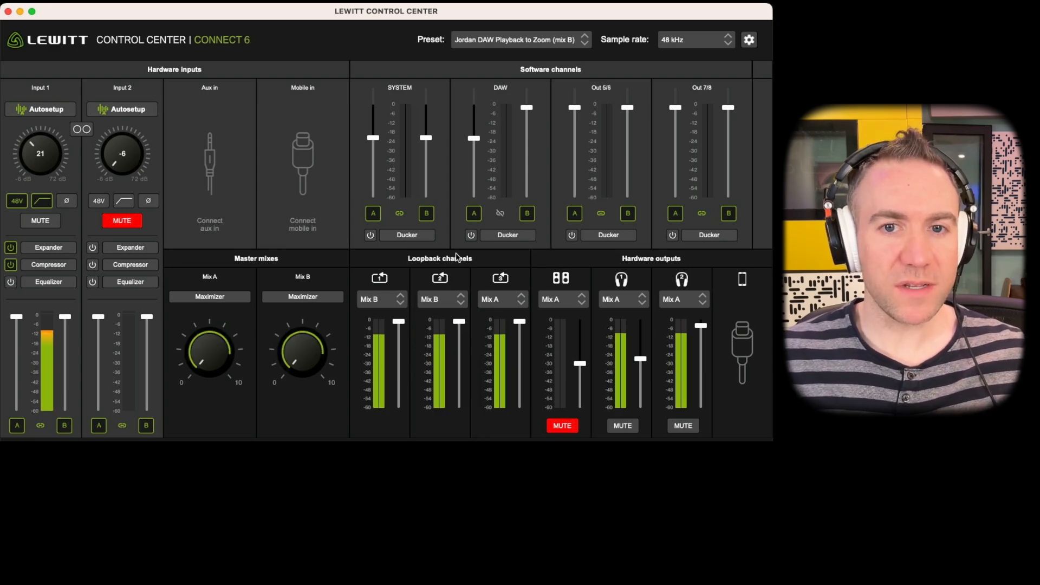
{"action": "left_click", "coordinate": [427, 215]}
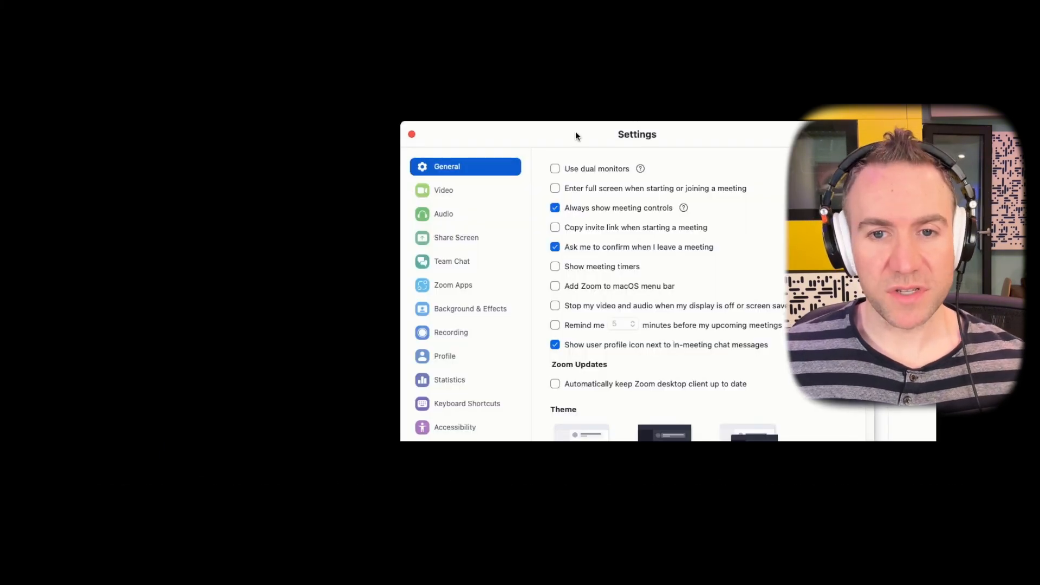
In Zoom's audio settings, use specific audio input channels for CONNECT 6, clear all channels, enable Channel 1 and save.
{"action": "left_click", "coordinate": [472, 213]}
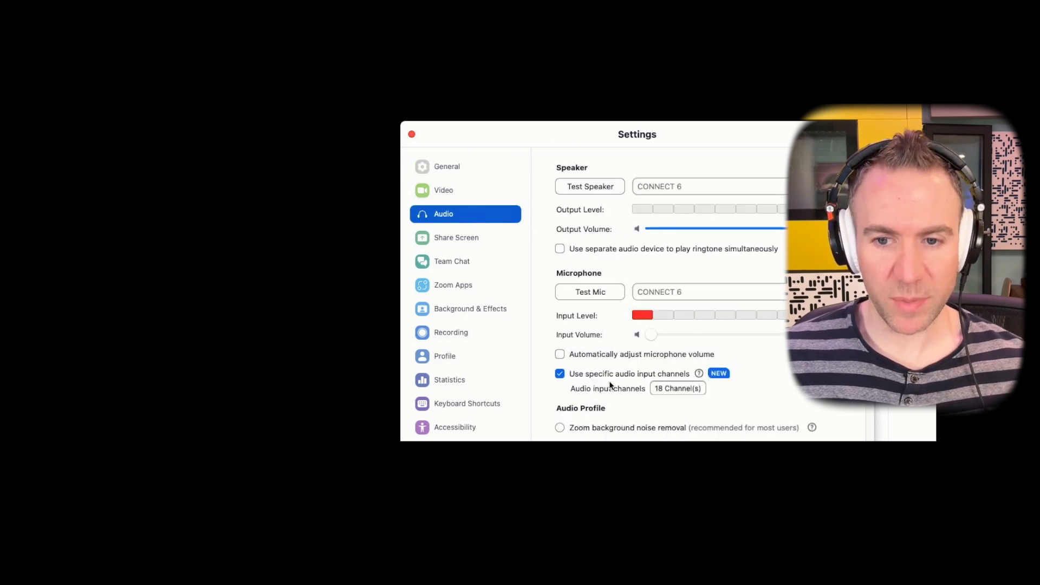
{"action": "left_click", "coordinate": [560, 374]}
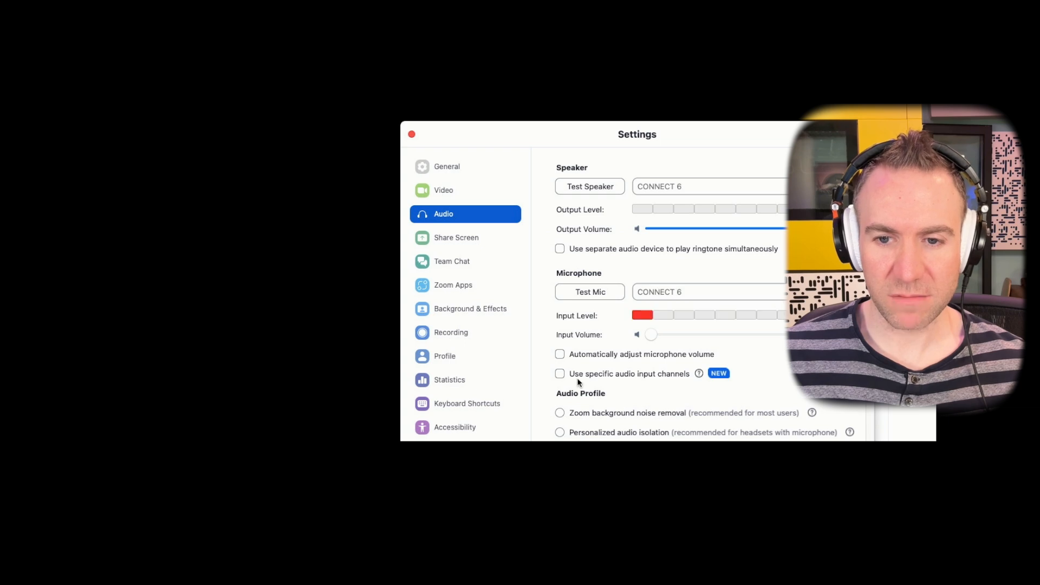
{"action": "left_click", "coordinate": [560, 374]}
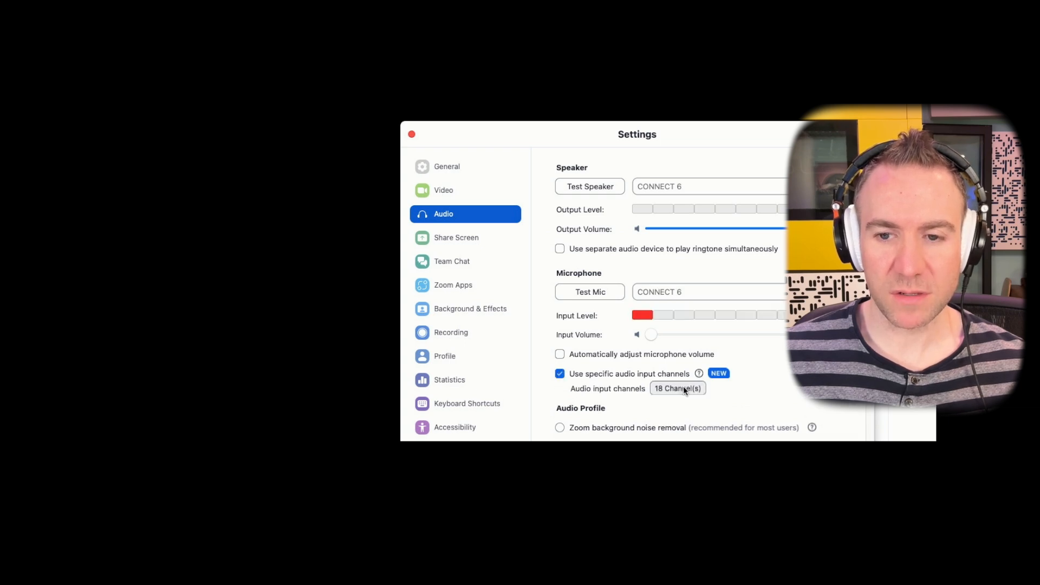
{"action": "left_click", "coordinate": [684, 388]}
{"action": "left_click", "coordinate": [567, 436]}
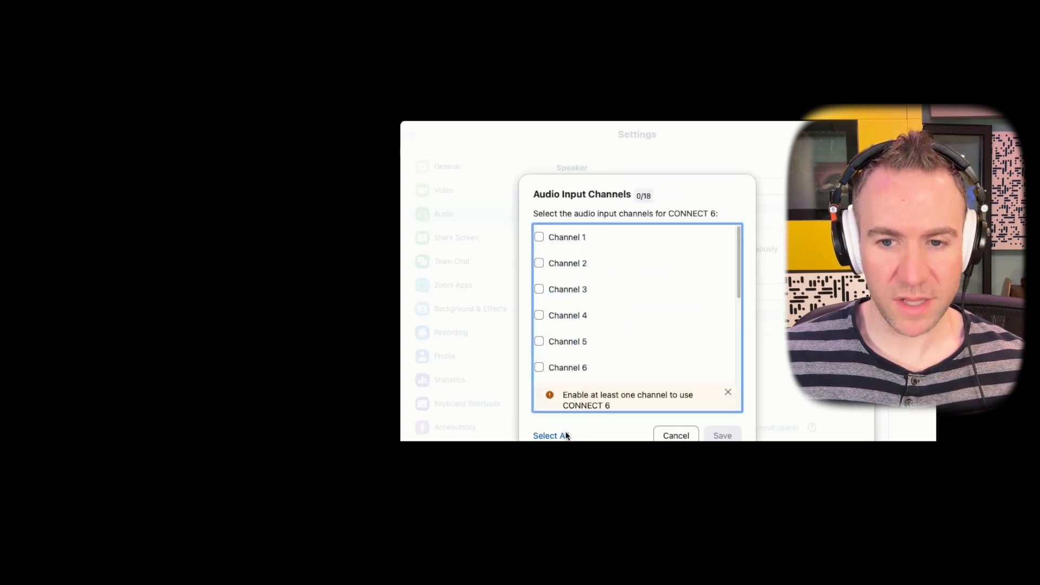
{"action": "left_click", "coordinate": [539, 237]}
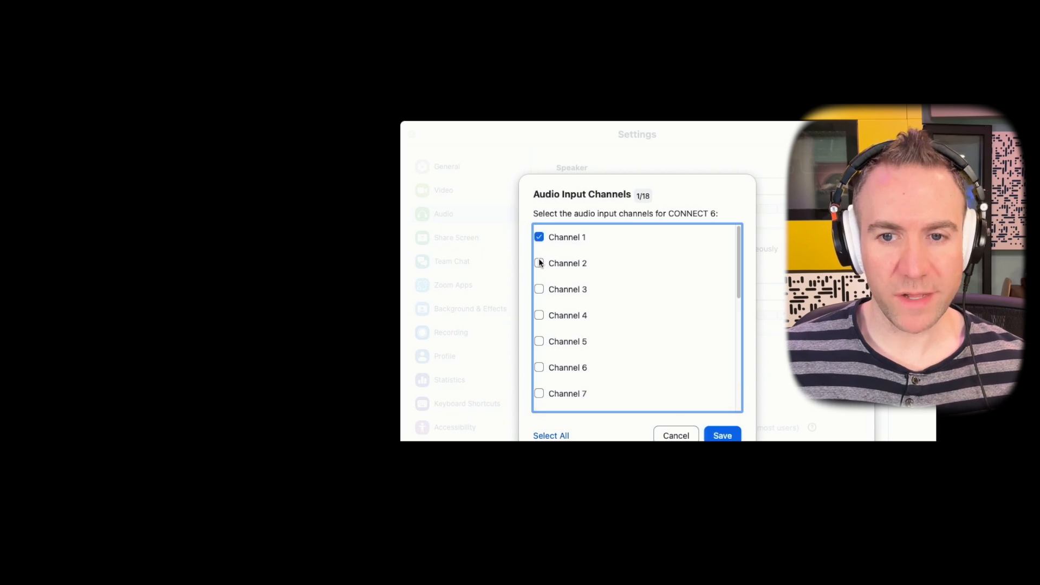
{"action": "left_click", "coordinate": [730, 437]}
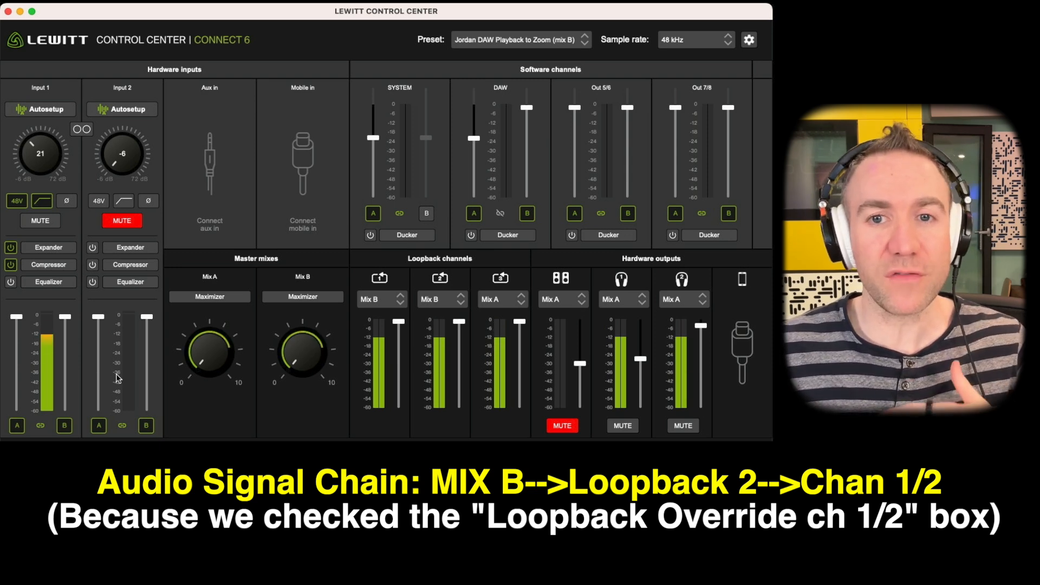
In the Lewitt Control Center, remove the DAW channel from Mix B.
{"action": "left_click", "coordinate": [527, 214]}
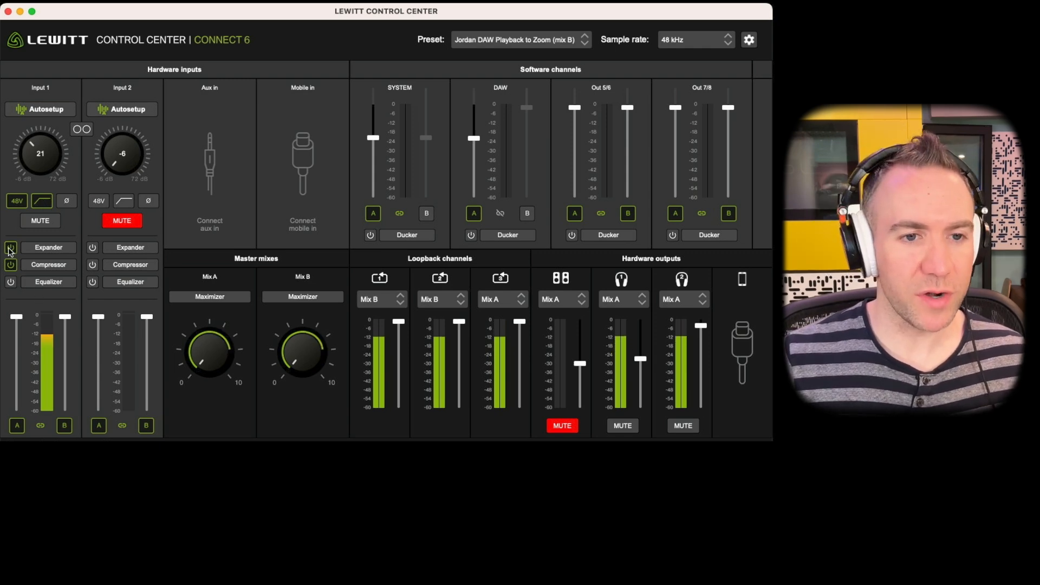
Open the Expander of Input 1 and load the custom Streamer Preset.
{"action": "left_click", "coordinate": [54, 250]}
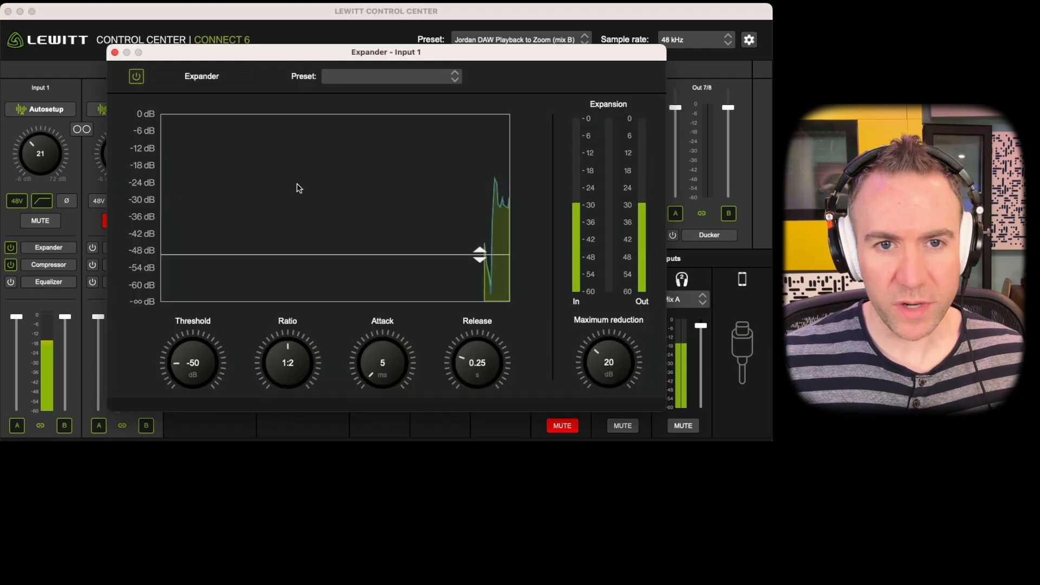
{"action": "left_click", "coordinate": [370, 81]}
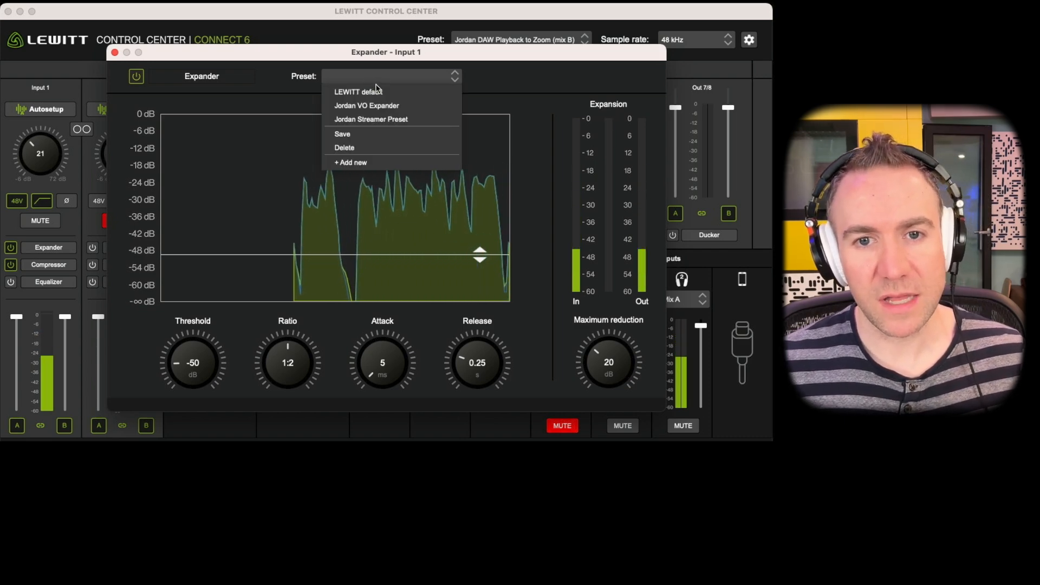
{"action": "left_click", "coordinate": [396, 120]}
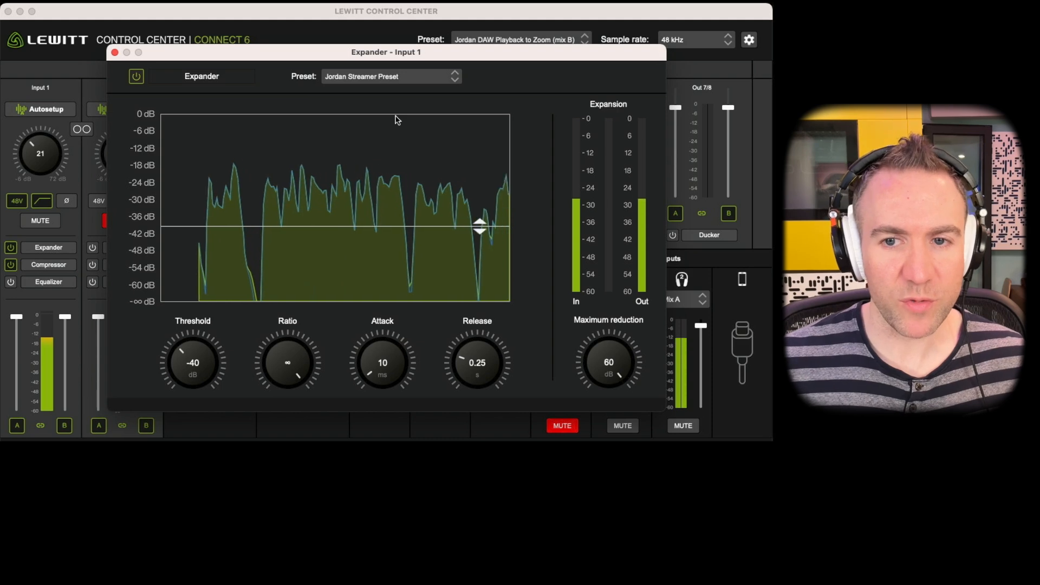
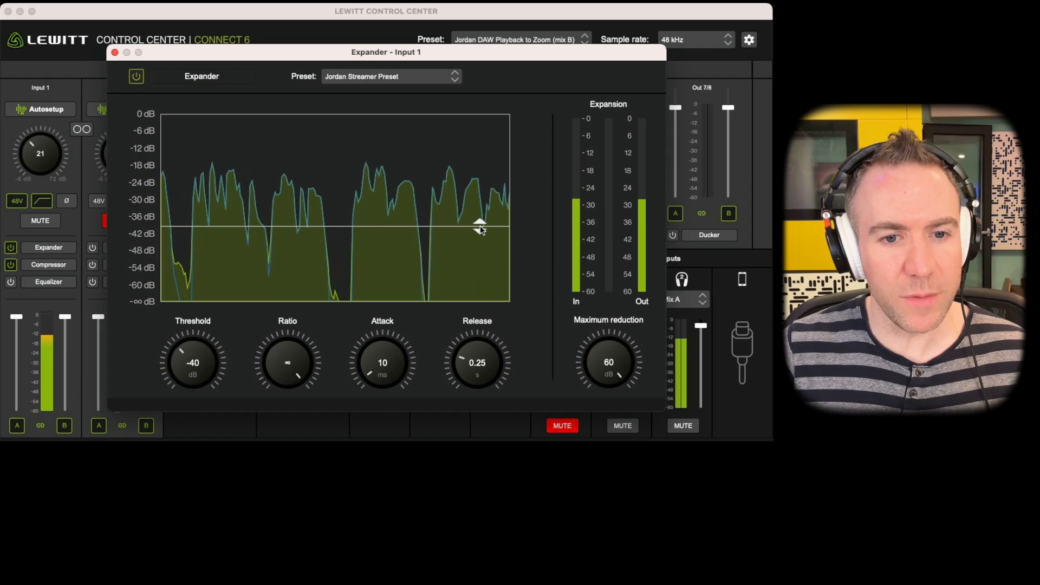
Lower the Input 1 Expander threshold in stages to -45, -53 and then -55 dB.
{"action": "left_click_drag", "start_coordinate": [480, 226], "coordinate": [477, 245]}
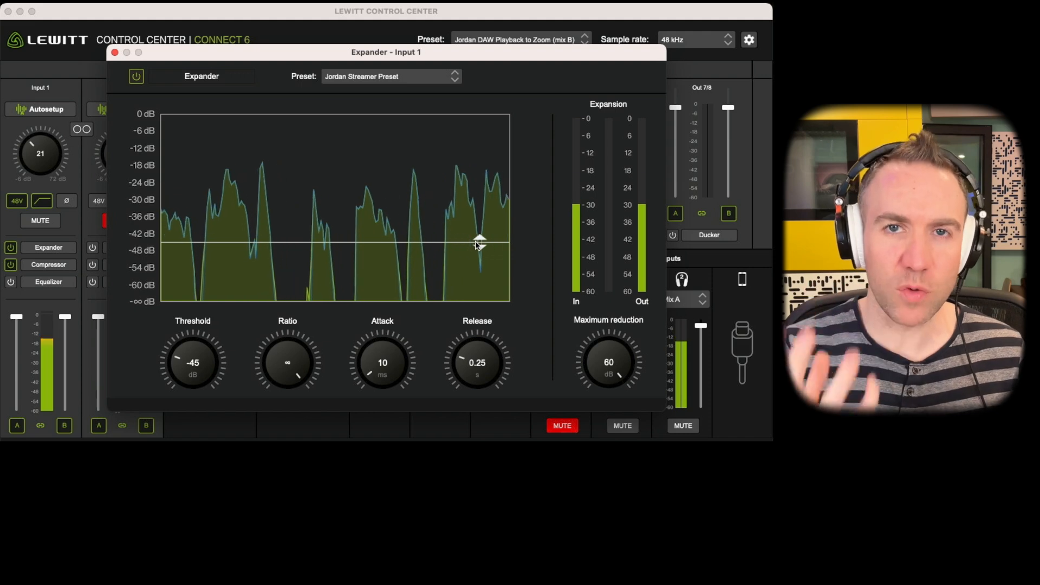
{"action": "left_click_drag", "start_coordinate": [478, 244], "coordinate": [478, 268]}
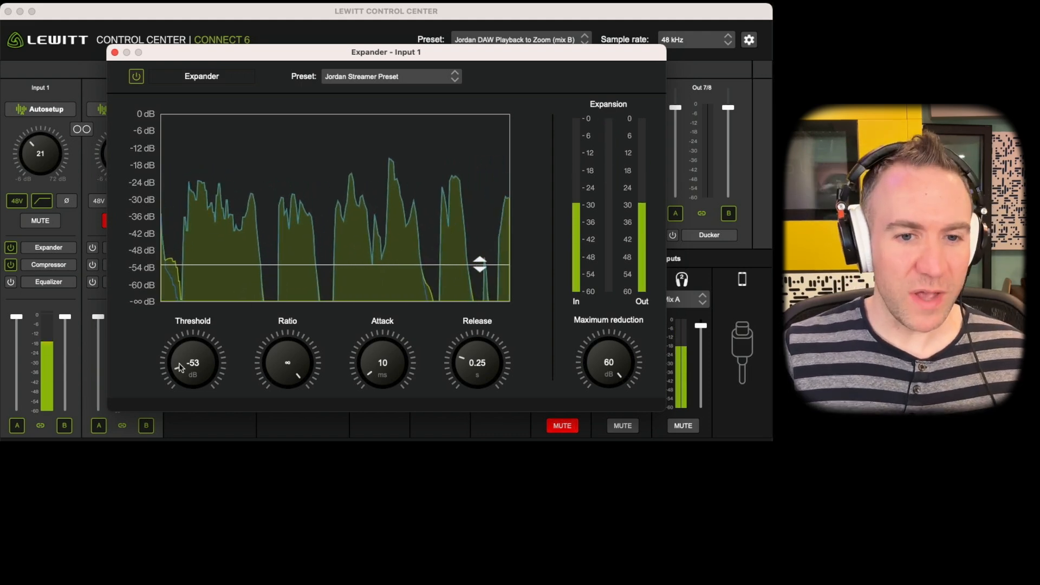
{"action": "left_click_drag", "start_coordinate": [193, 364], "coordinate": [194, 368]}
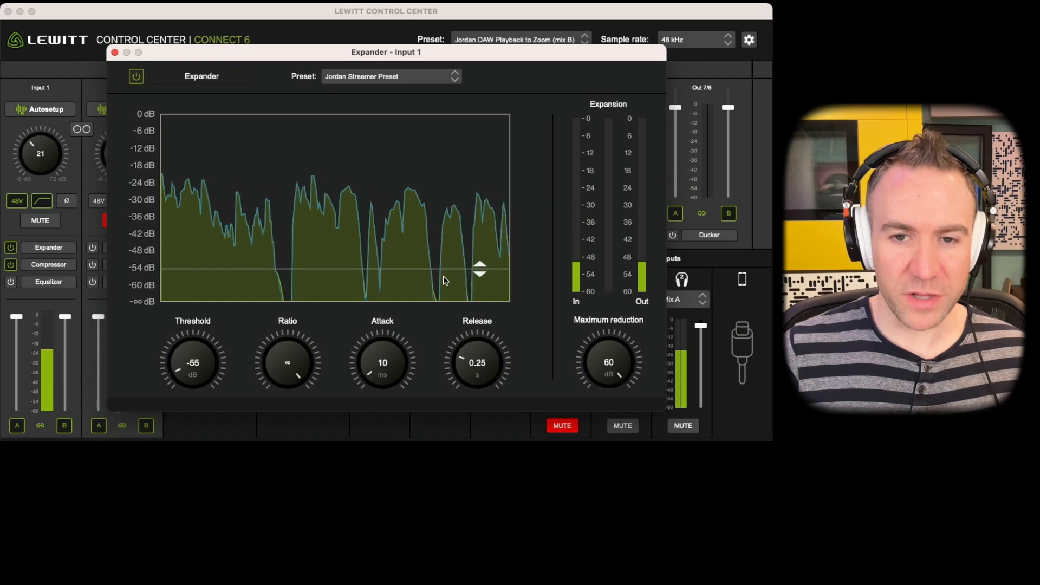
Raise the Input 1 Expander threshold to -40 dB and then -35 dB, and close the Expander.
{"action": "left_click_drag", "start_coordinate": [479, 268], "coordinate": [484, 230]}
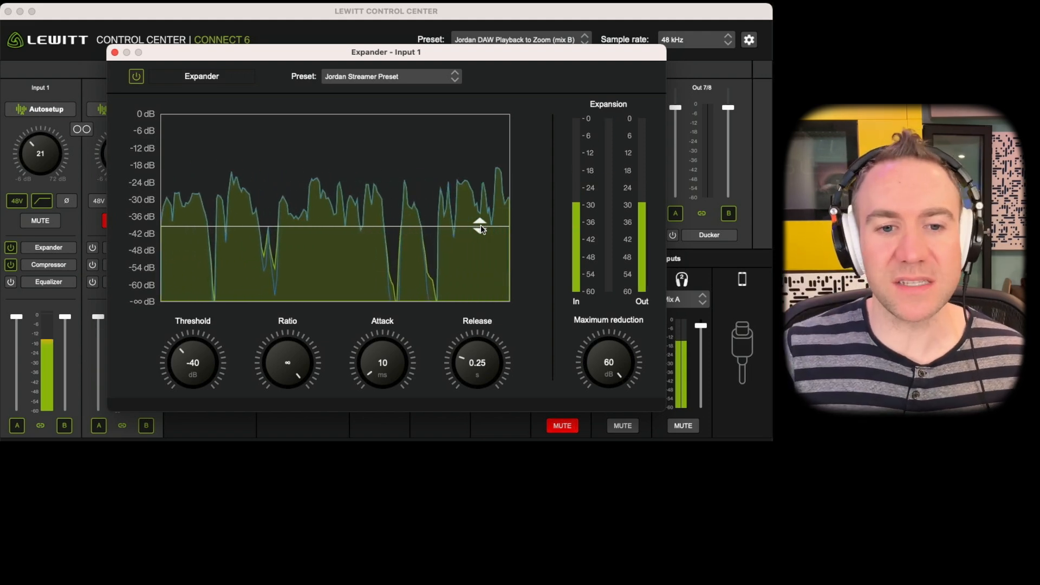
{"action": "mouse_move", "coordinate": [480, 225]}
{"action": "left_mouse_down"}
{"action": "mouse_move", "coordinate": [480, 255]}
{"action": "mouse_move", "coordinate": [481, 214]}
{"action": "left_mouse_up"}
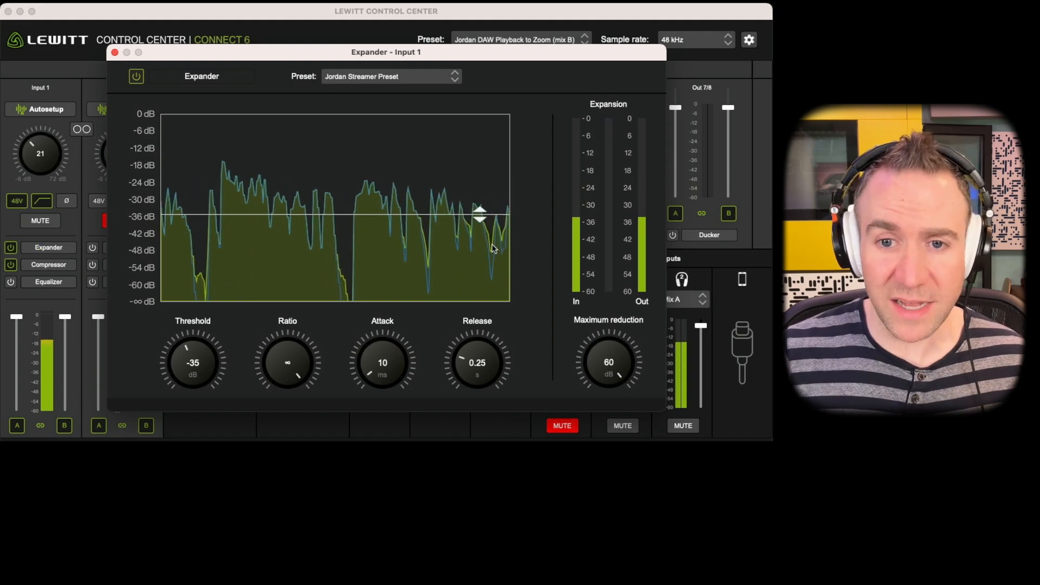
{"action": "left_click", "coordinate": [61, 249]}
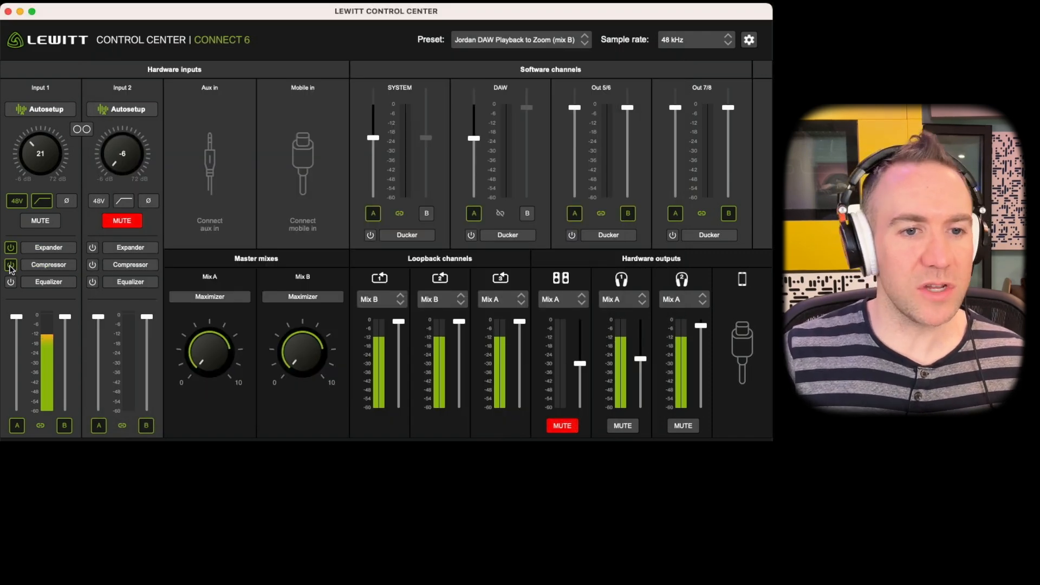
Open the Compressor of Input 1 and load the custom Streamer Compressor preset.
{"action": "left_click", "coordinate": [58, 268]}
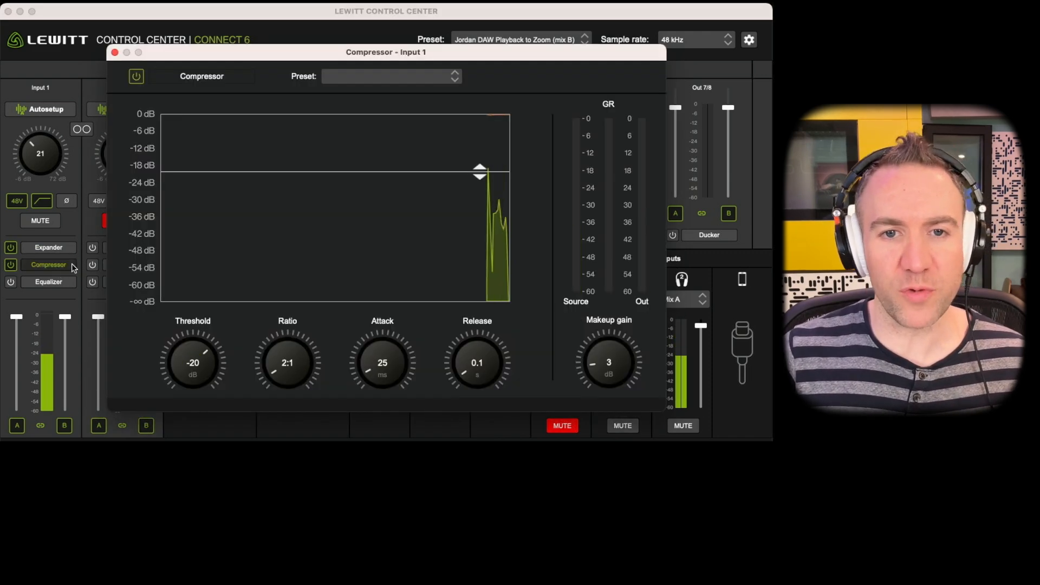
{"action": "left_click", "coordinate": [373, 79]}
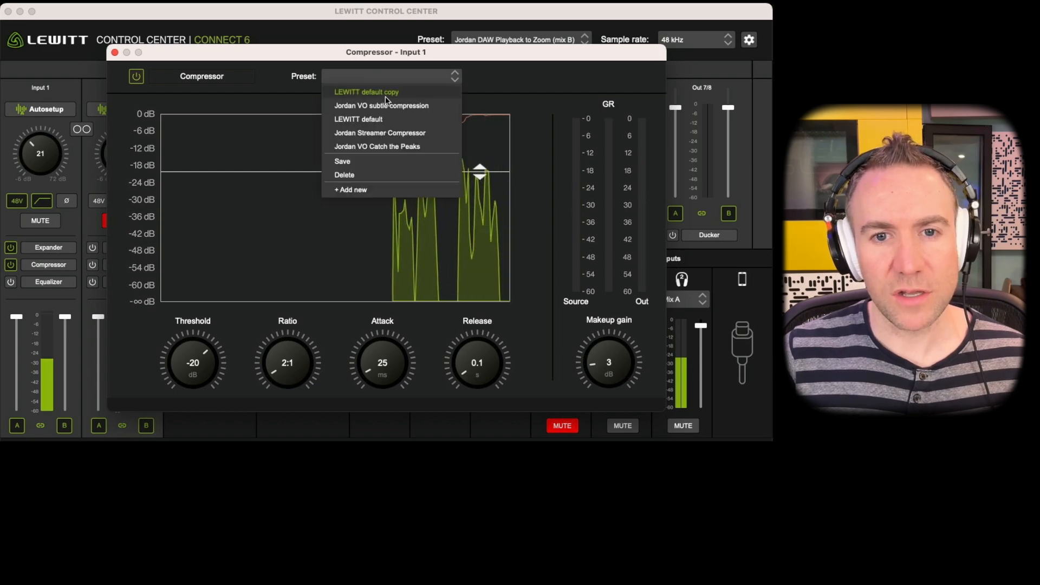
{"action": "left_click", "coordinate": [413, 135]}
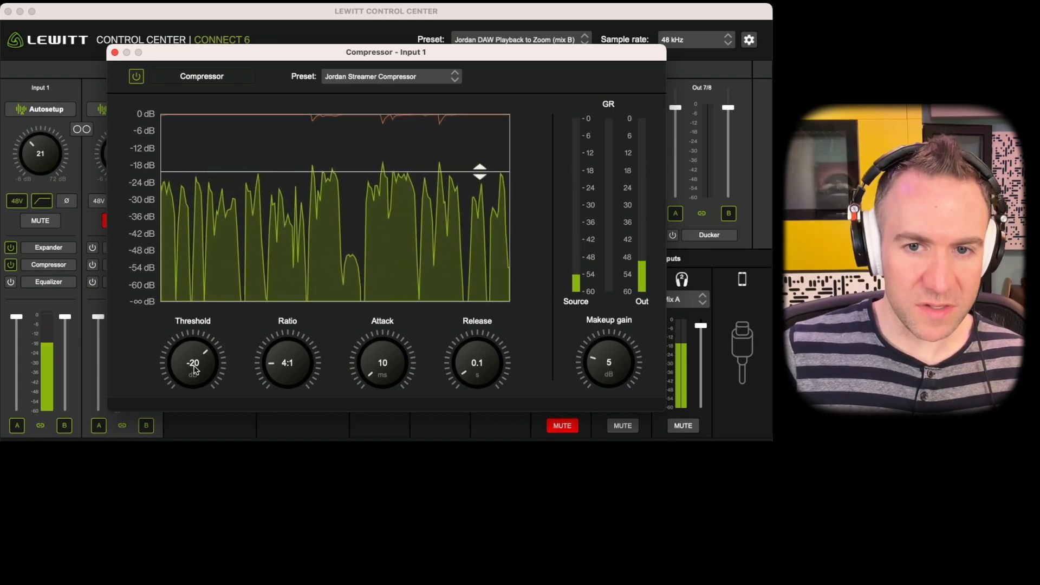
Lower the Input 1 Compressor threshold to -27 dB, fine-tune it to -25 dB and close the Compressor.
{"action": "left_click_drag", "start_coordinate": [202, 355], "coordinate": [178, 385]}
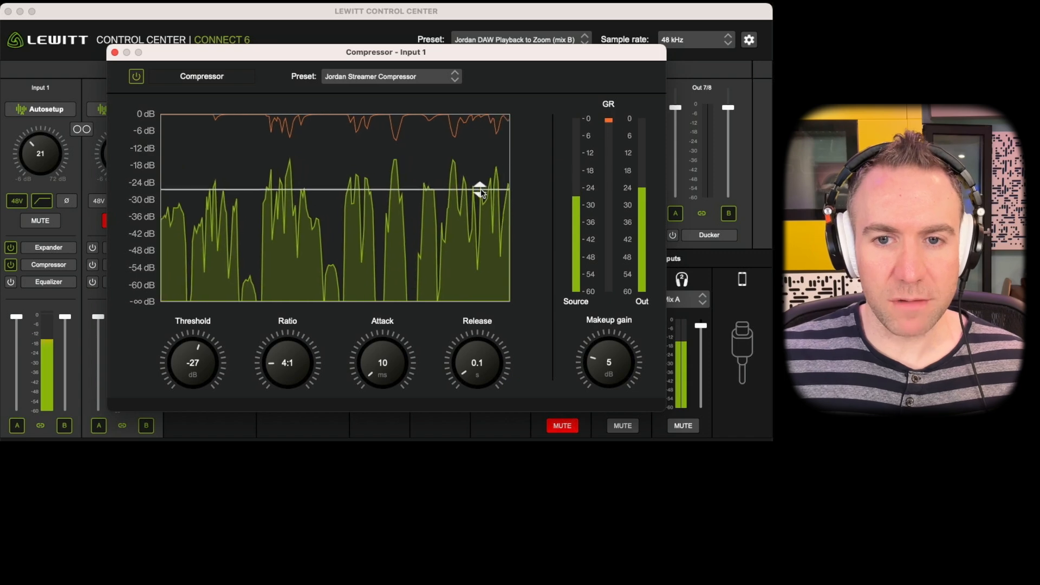
{"action": "left_click_drag", "start_coordinate": [480, 188], "coordinate": [480, 180]}
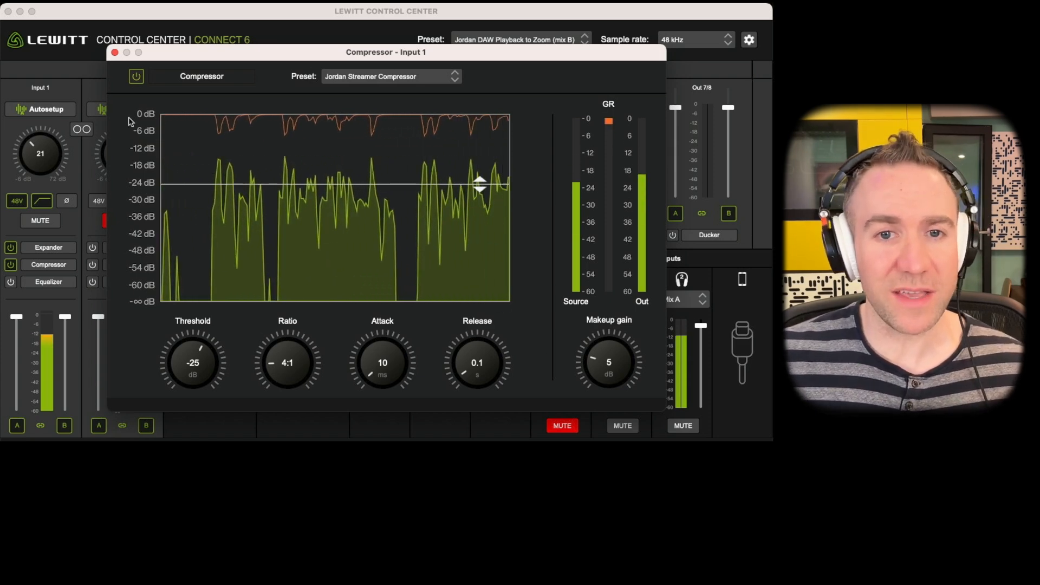
{"action": "left_click", "coordinate": [115, 53]}
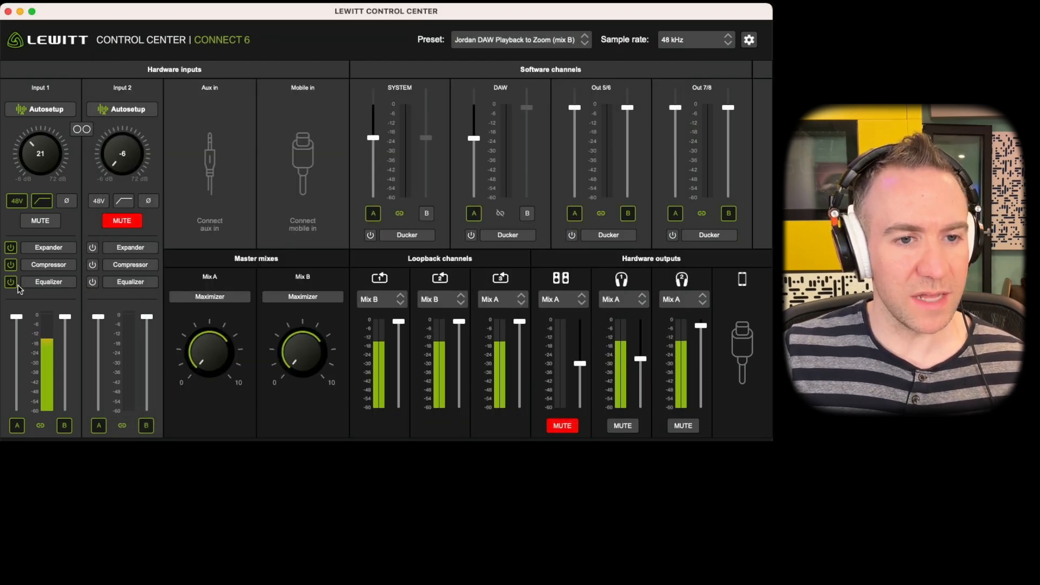
Open the Equalizer of Input 1 and load the custom Streamer EQ preset.
{"action": "left_click", "coordinate": [62, 287]}
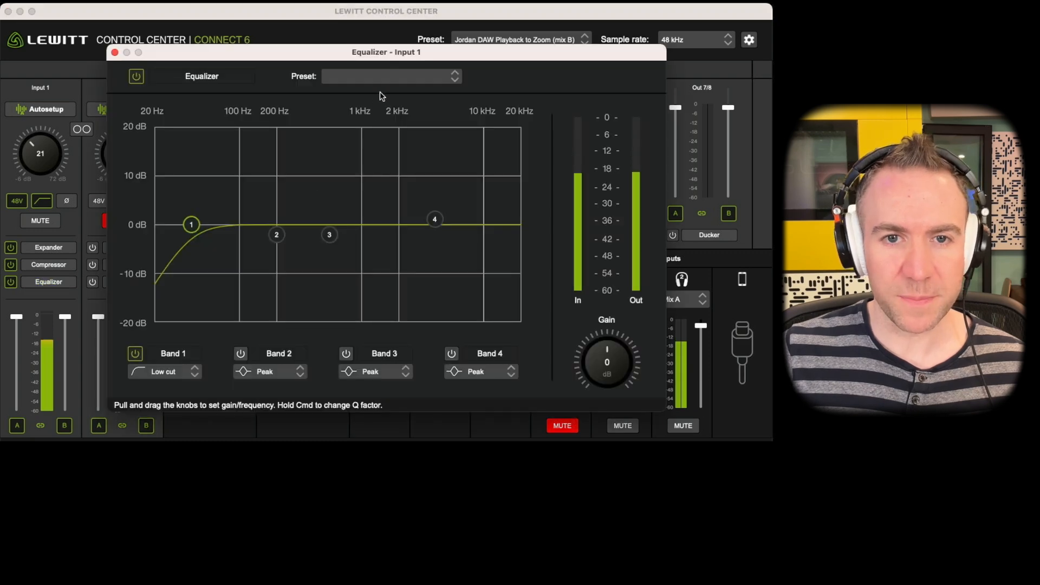
{"action": "left_click", "coordinate": [391, 82]}
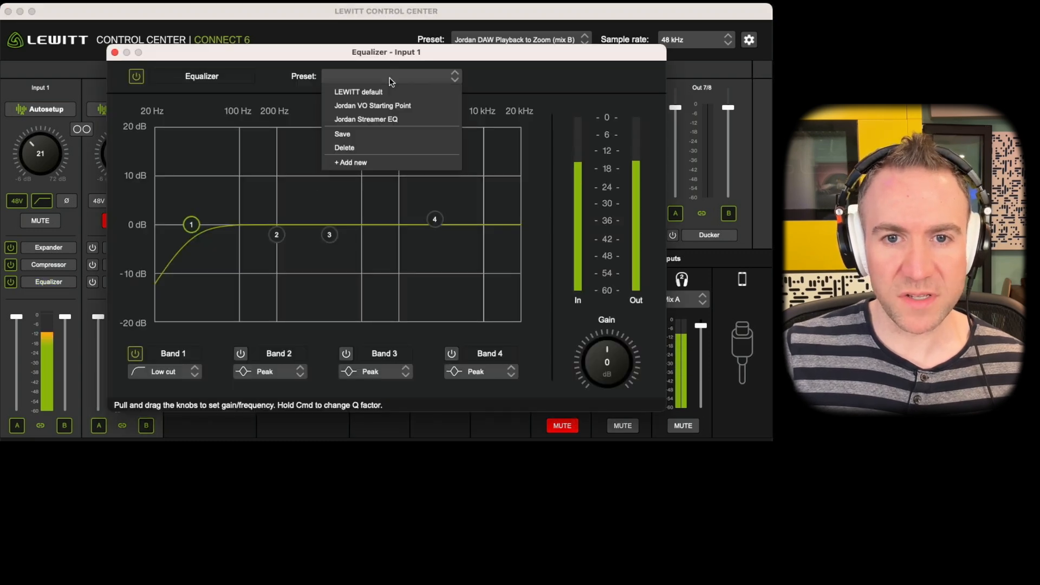
{"action": "left_click", "coordinate": [394, 119]}
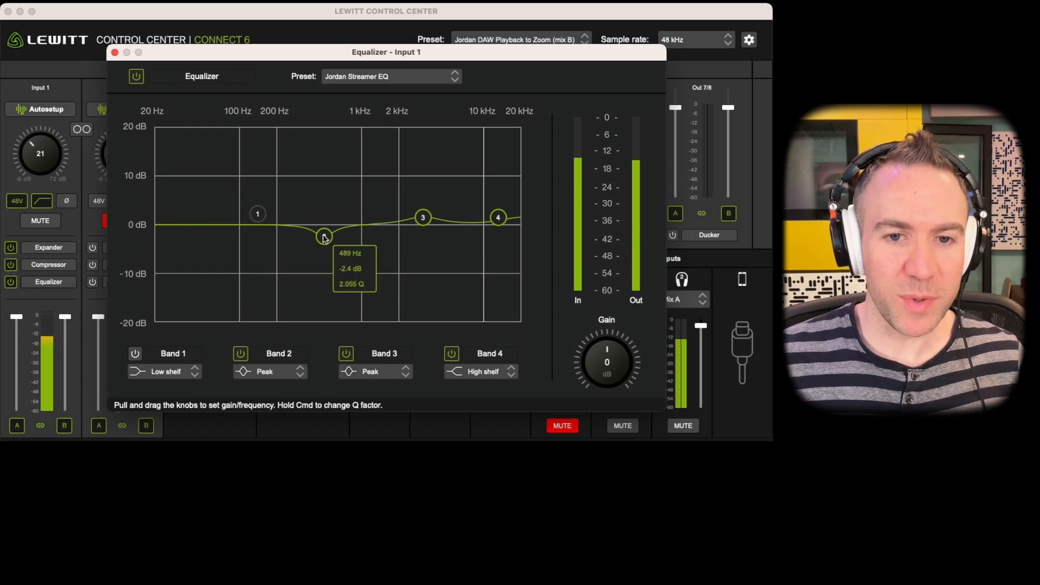
Sweep Equalizer Band 2 through the low mids and settle it at about 418 Hz with a 2.2 dB cut.
{"action": "left_click_drag", "start_coordinate": [325, 238], "coordinate": [262, 304]}
{"action": "left_click_drag", "start_coordinate": [282, 283], "coordinate": [327, 245]}
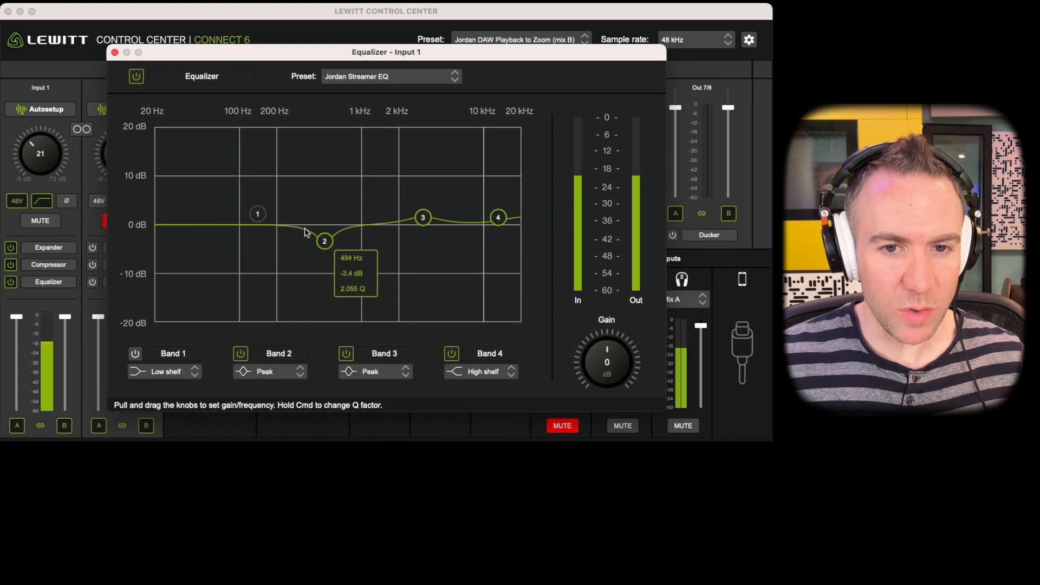
{"action": "left_click_drag", "start_coordinate": [335, 250], "coordinate": [325, 244]}
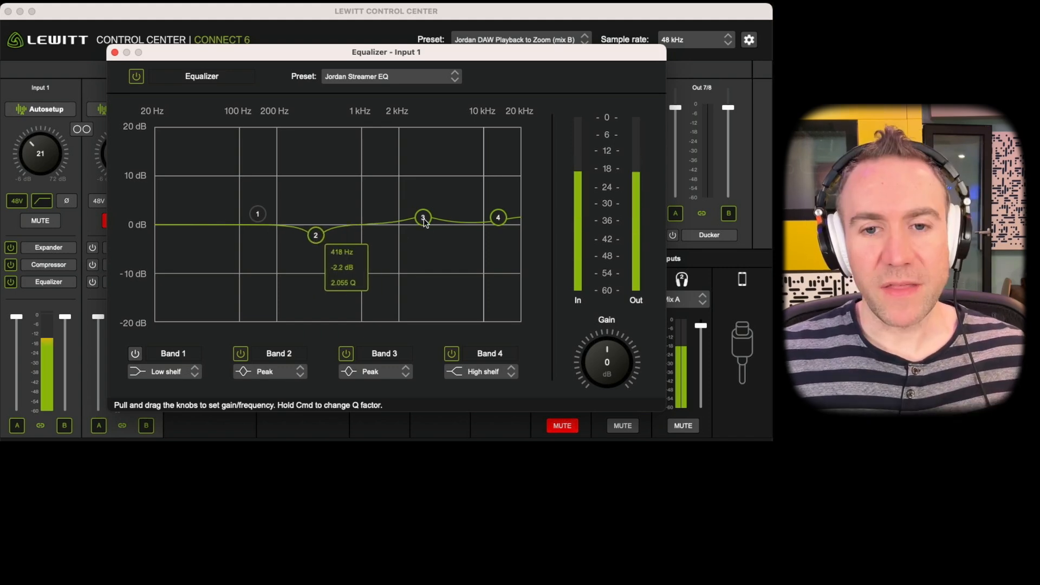
Compare the sound with Equalizer Band 3 off and on, and set the band to about 3372 Hz with a 1.9 dB boost.
{"action": "mouse_move", "coordinate": [424, 220]}
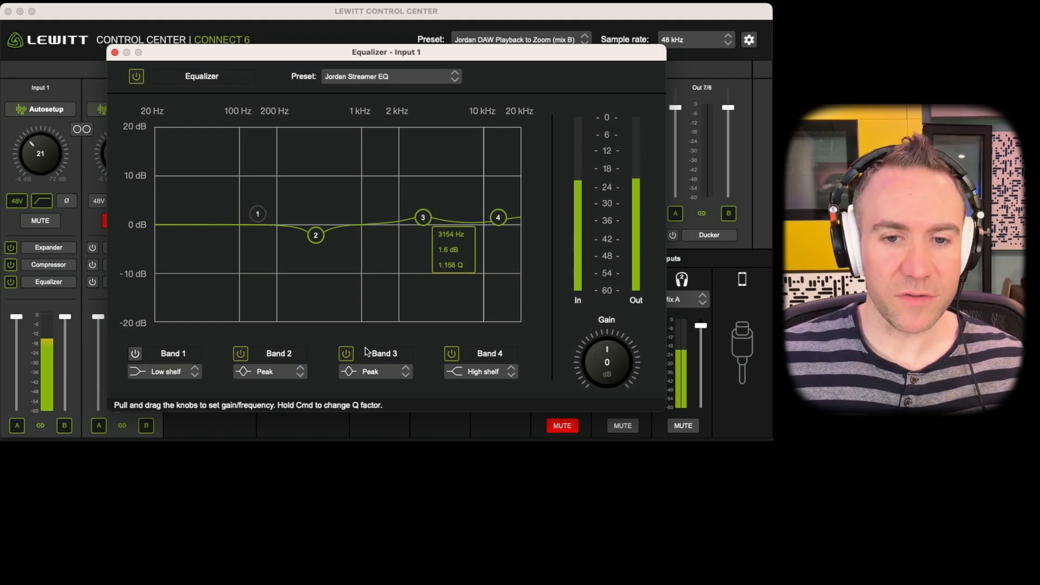
{"action": "left_click", "coordinate": [347, 355]}
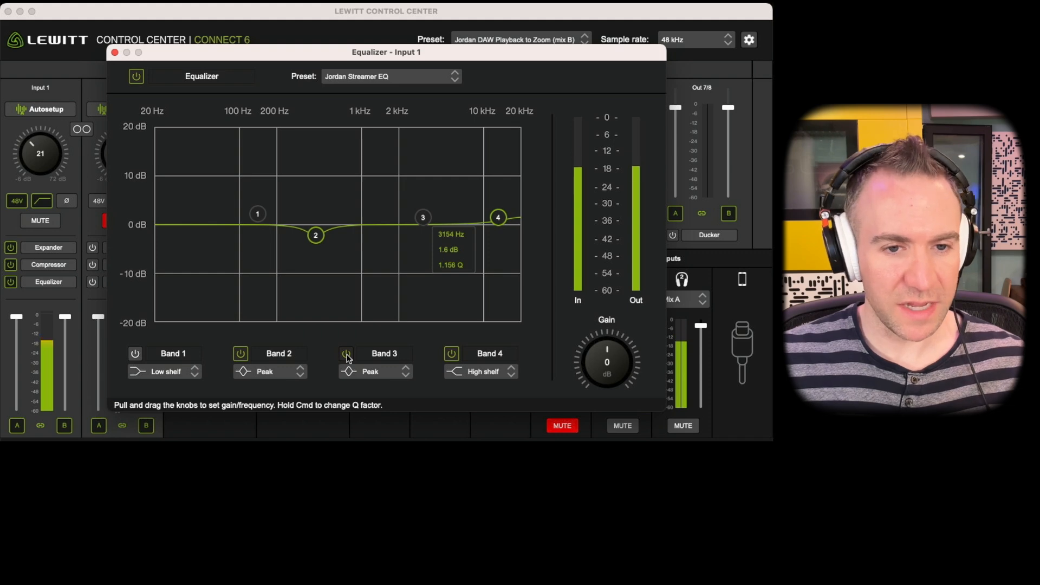
{"action": "left_click", "coordinate": [346, 355]}
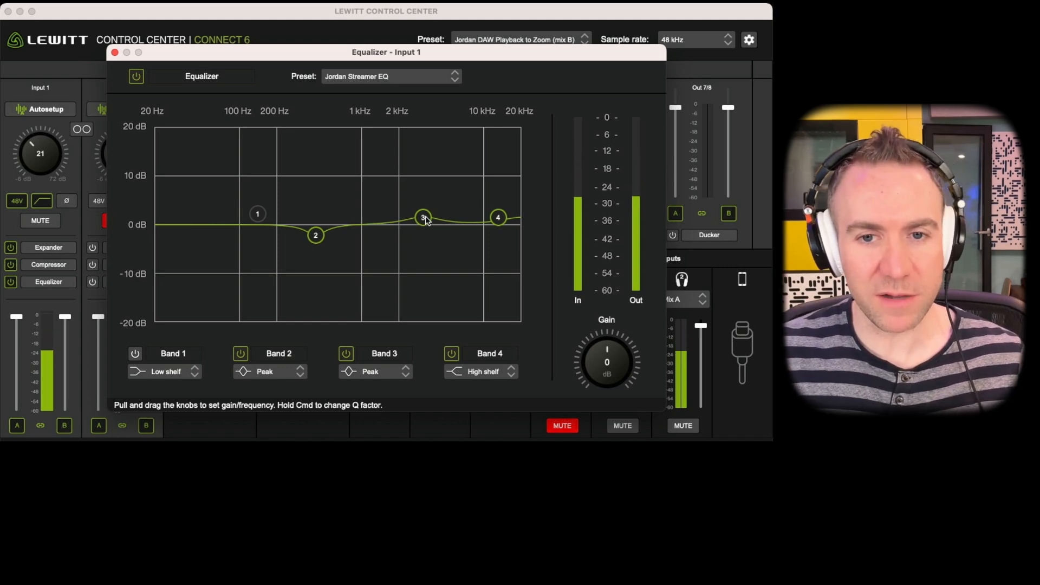
{"action": "mouse_move", "coordinate": [426, 219]}
{"action": "left_mouse_down"}
{"action": "mouse_move", "coordinate": [437, 218]}
{"action": "mouse_move", "coordinate": [413, 218]}
{"action": "mouse_move", "coordinate": [444, 213]}
{"action": "mouse_move", "coordinate": [429, 211]}
{"action": "left_mouse_up"}
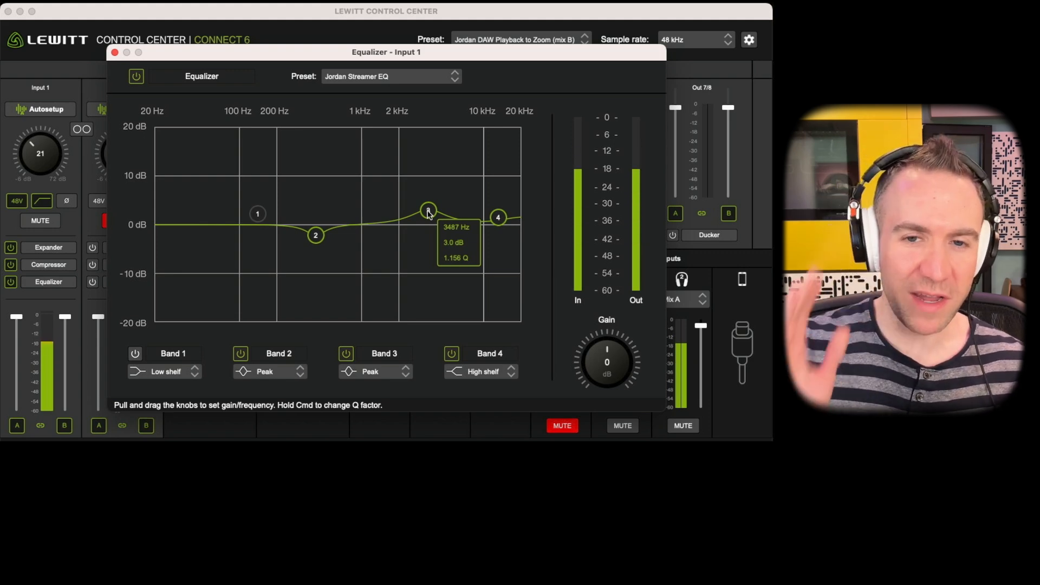
{"action": "left_click_drag", "start_coordinate": [428, 213], "coordinate": [430, 217]}
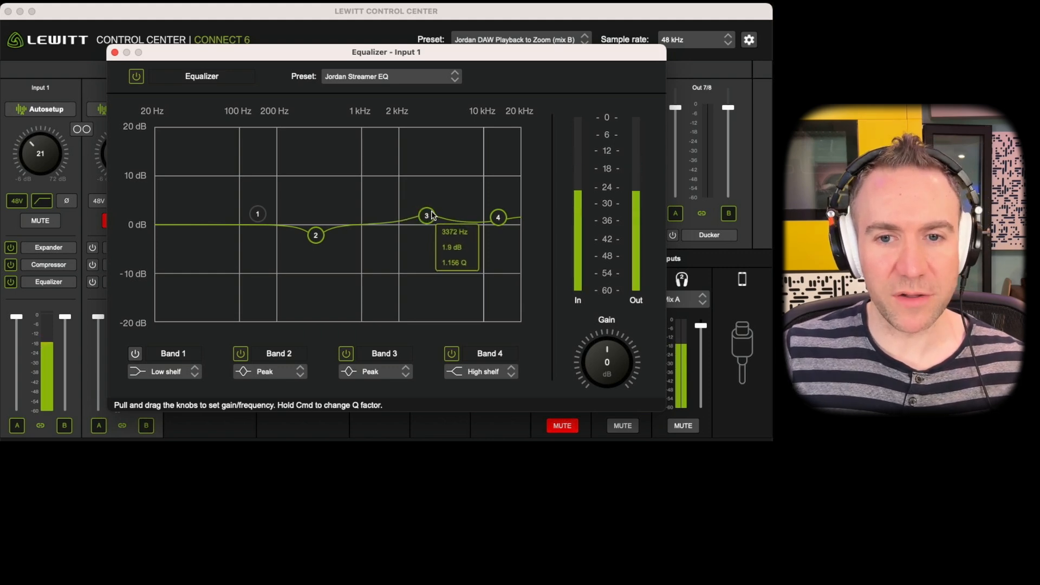
Switch the Band 4 high shelf off and back on to compare its effect on the voice.
{"action": "mouse_move", "coordinate": [503, 222]}
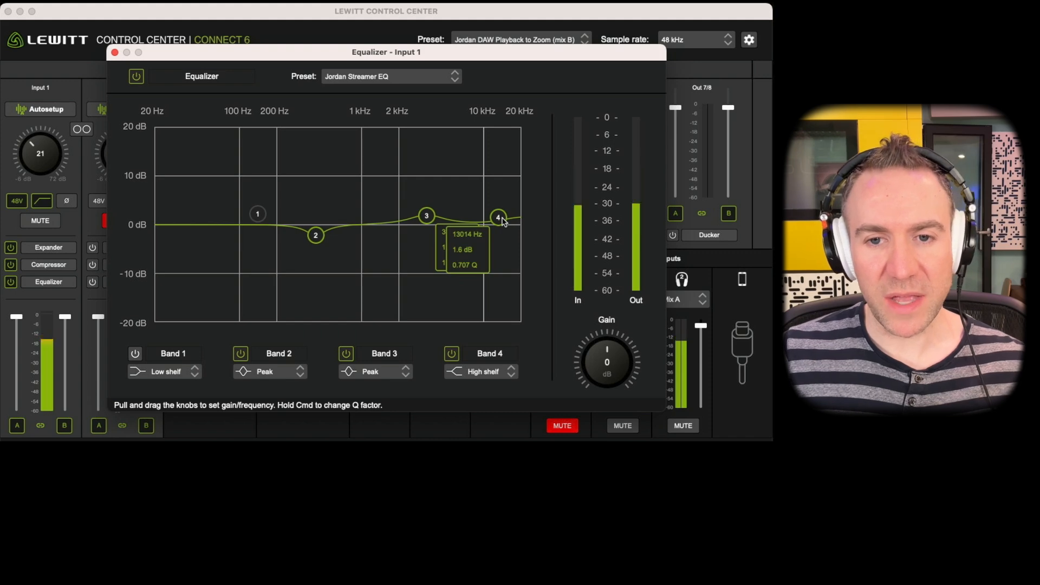
{"action": "left_click", "coordinate": [346, 354]}
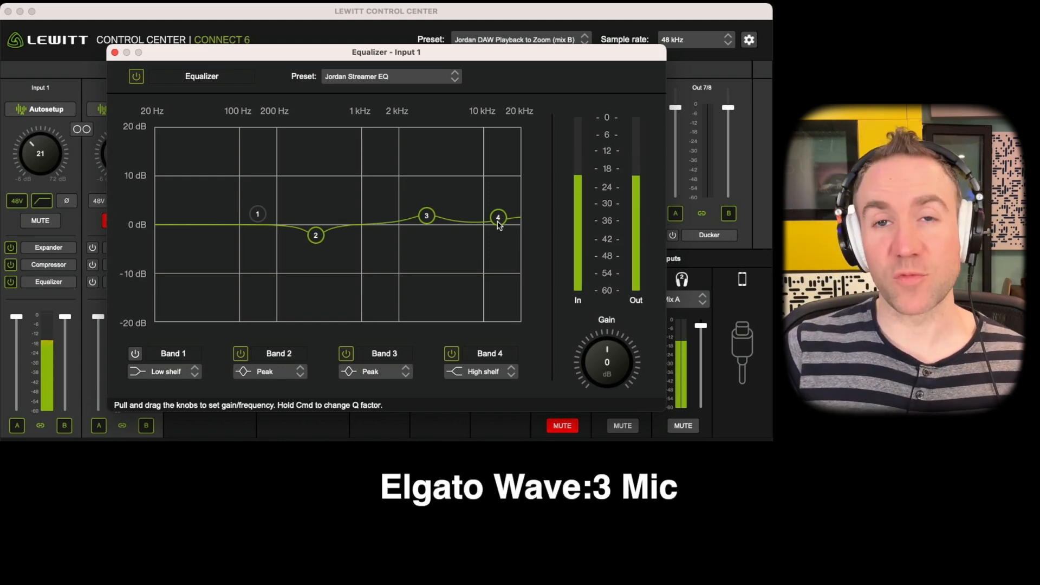
{"action": "left_click", "coordinate": [451, 353]}
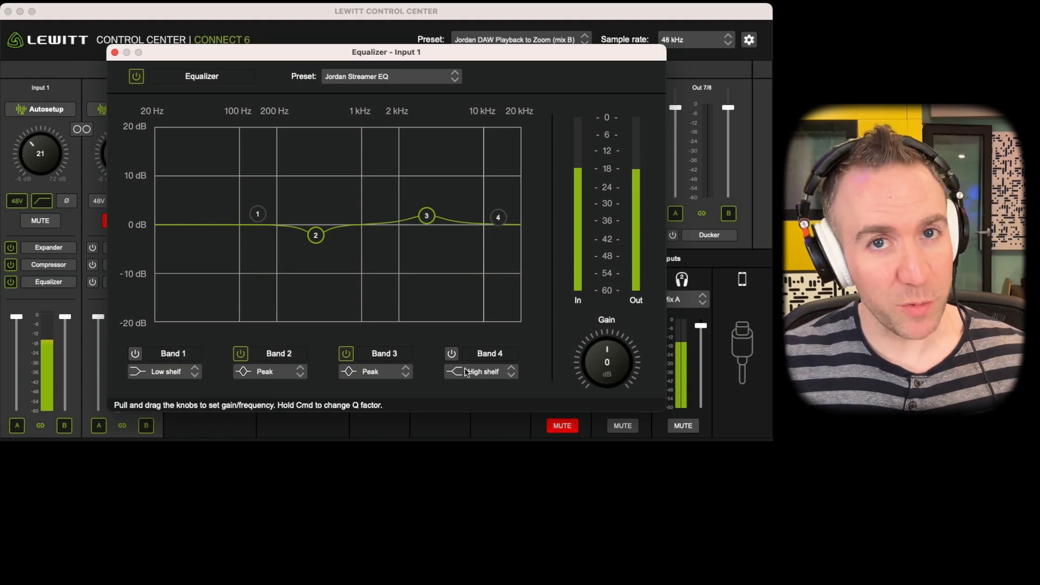
{"action": "left_click", "coordinate": [452, 354]}
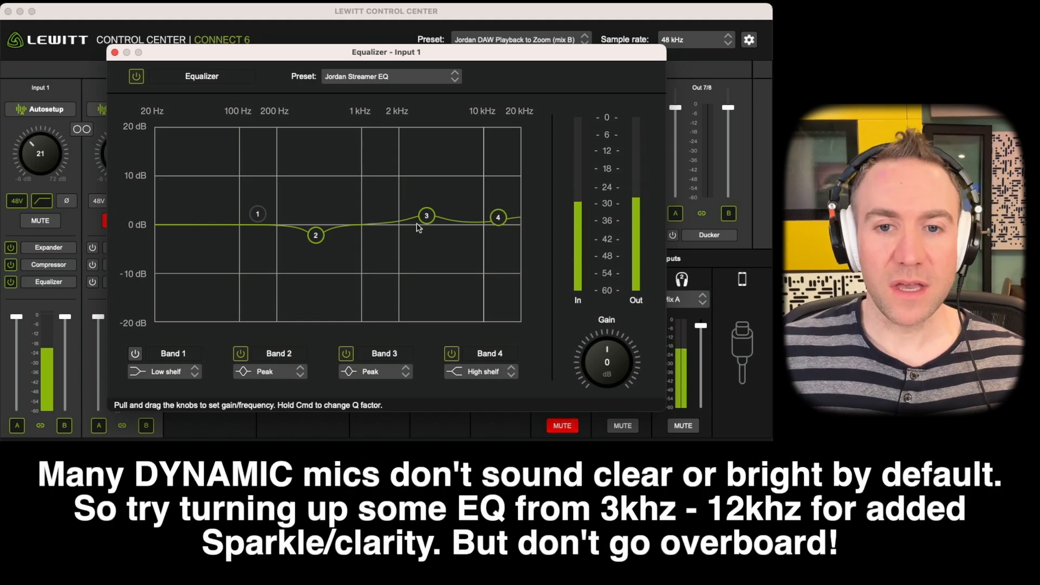
Boost Equalizer Band 3 to about 3 dB and the Band 4 high shelf to about 4.5 dB near 7 kHz, and close the Equalizer.
{"action": "left_click_drag", "start_coordinate": [426, 216], "coordinate": [431, 210]}
{"action": "left_click_drag", "start_coordinate": [498, 217], "coordinate": [427, 210]}
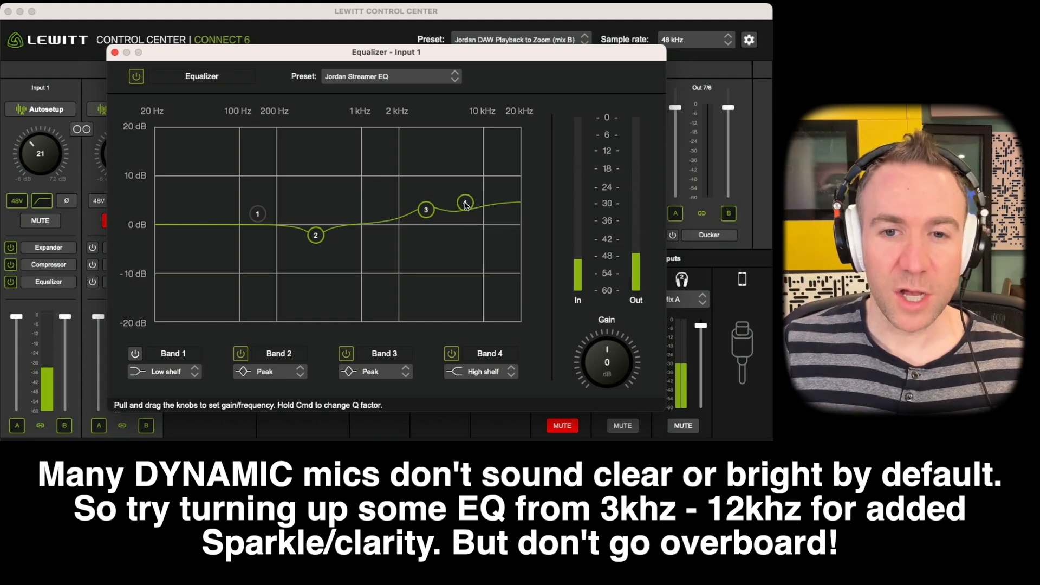
{"action": "left_click_drag", "start_coordinate": [431, 210], "coordinate": [440, 216]}
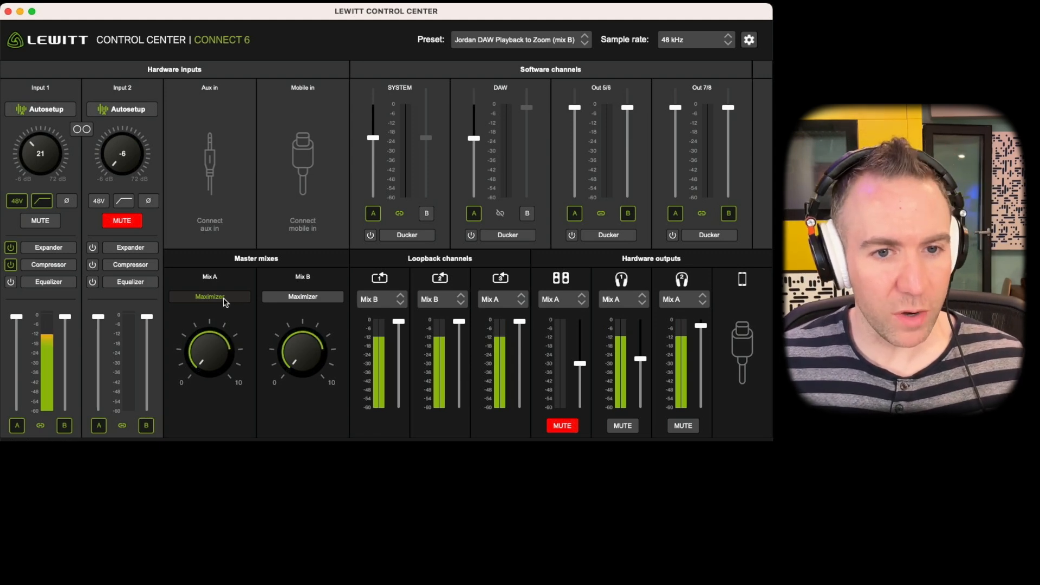
Turn on the Mix A Maximizer at about 2, and open the Input 1 Compressor with its window moved clear of the mixer.
{"action": "left_click", "coordinate": [224, 301]}
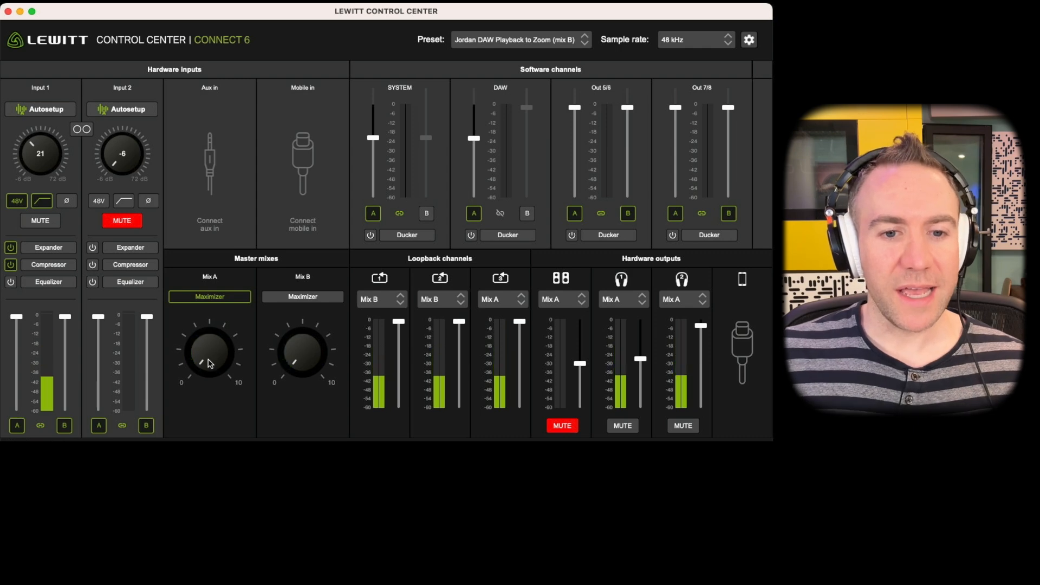
{"action": "left_click_drag", "start_coordinate": [207, 352], "coordinate": [183, 350]}
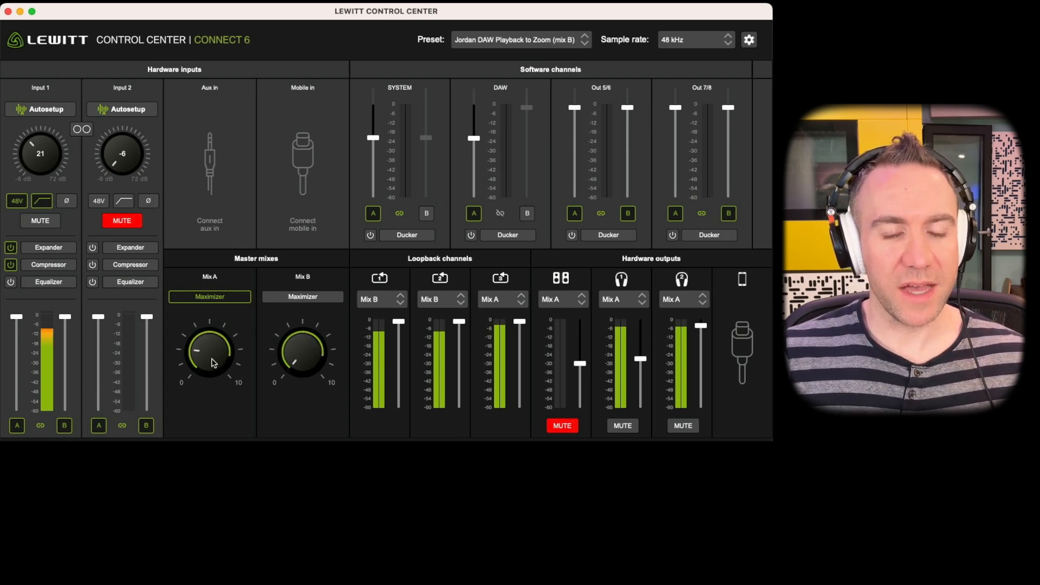
{"action": "left_click", "coordinate": [60, 271]}
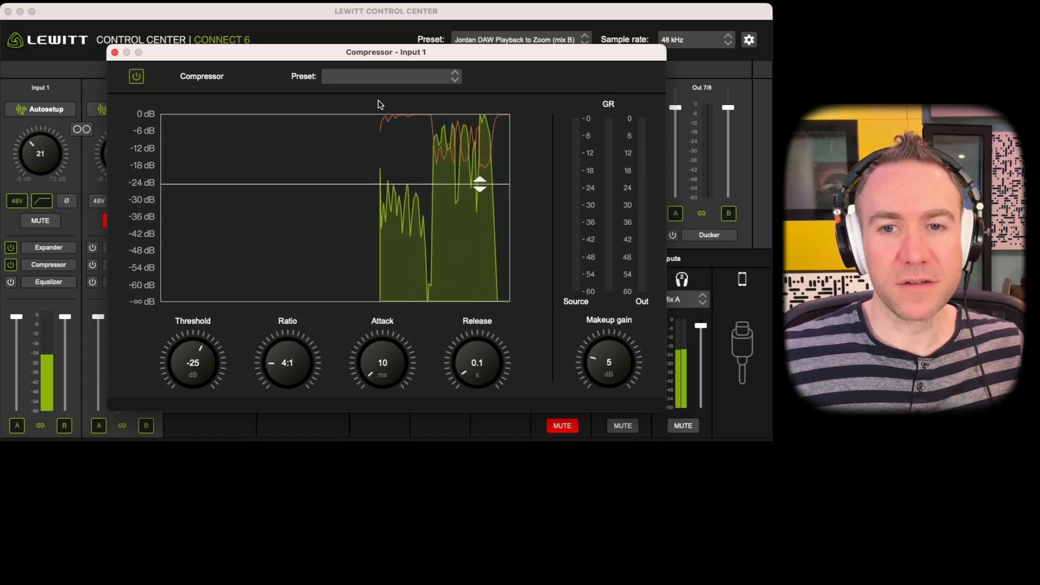
{"action": "left_click_drag", "start_coordinate": [185, 54], "coordinate": [499, 237]}
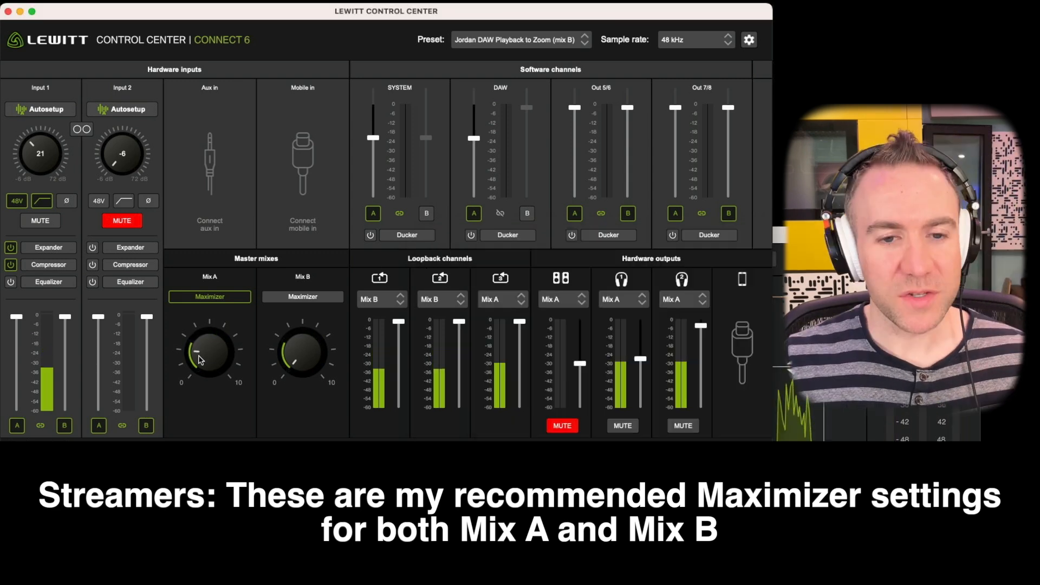
{"action": "left_click", "coordinate": [210, 365]}
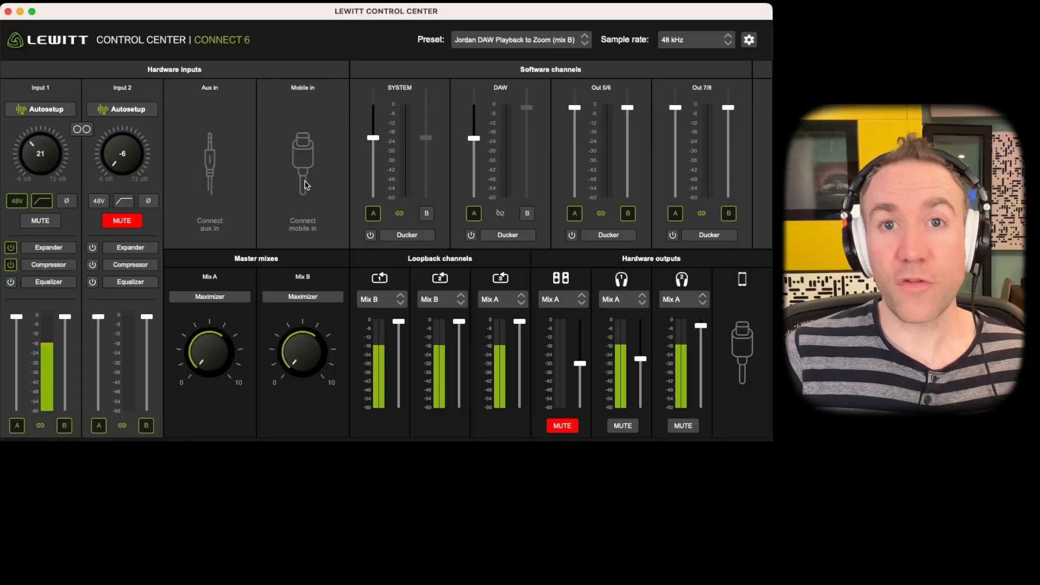
Add the SYSTEM channel to Mix B.
{"action": "left_click", "coordinate": [50, 222]}
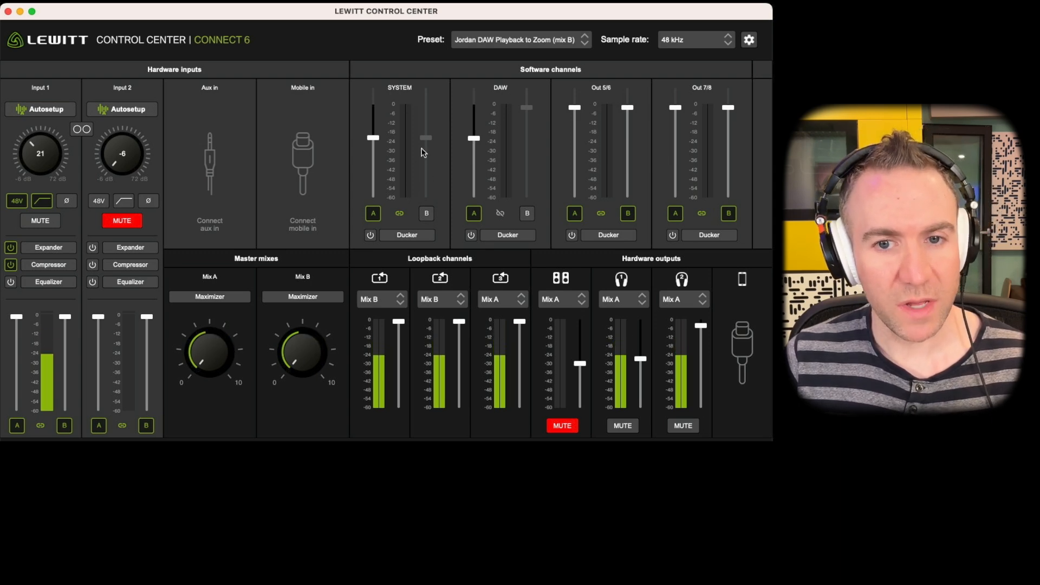
{"action": "left_click", "coordinate": [427, 214]}
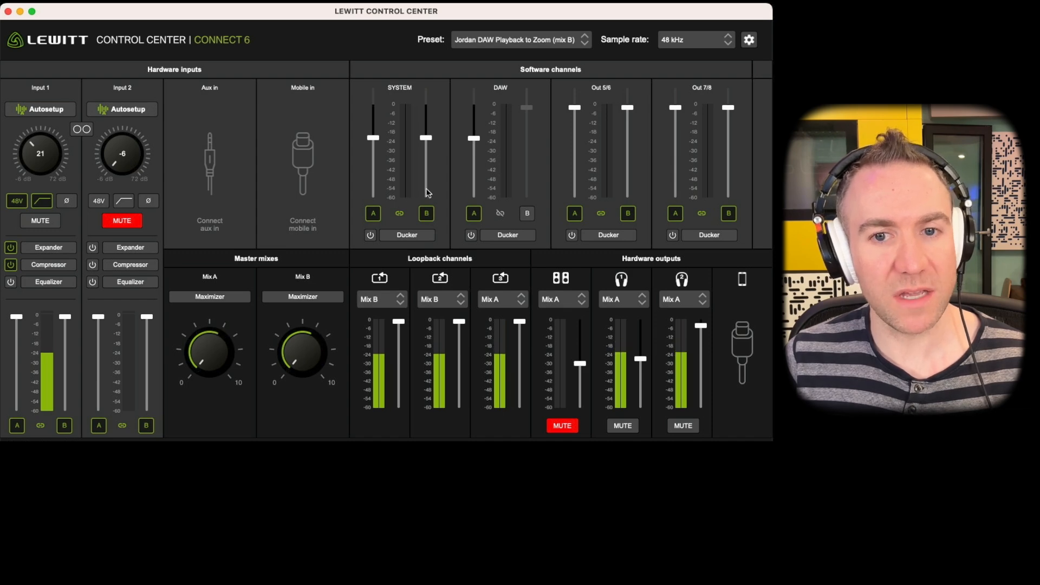
Raise the linked SYSTEM channel faders to about 0 dB and set the third loopback channel's source to Mix B.
{"action": "left_click_drag", "start_coordinate": [428, 146], "coordinate": [429, 106]}
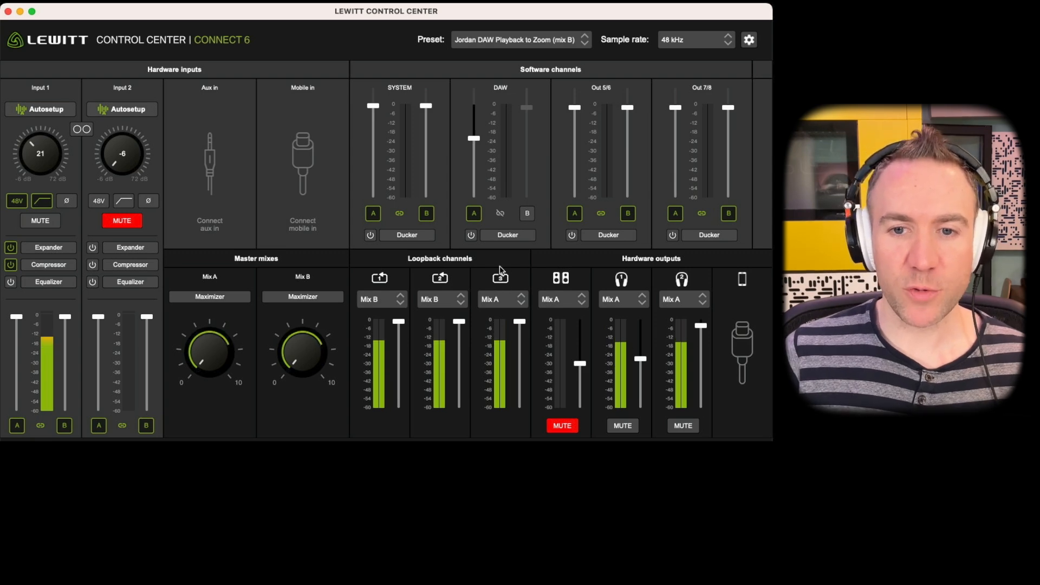
{"action": "left_click", "coordinate": [502, 302]}
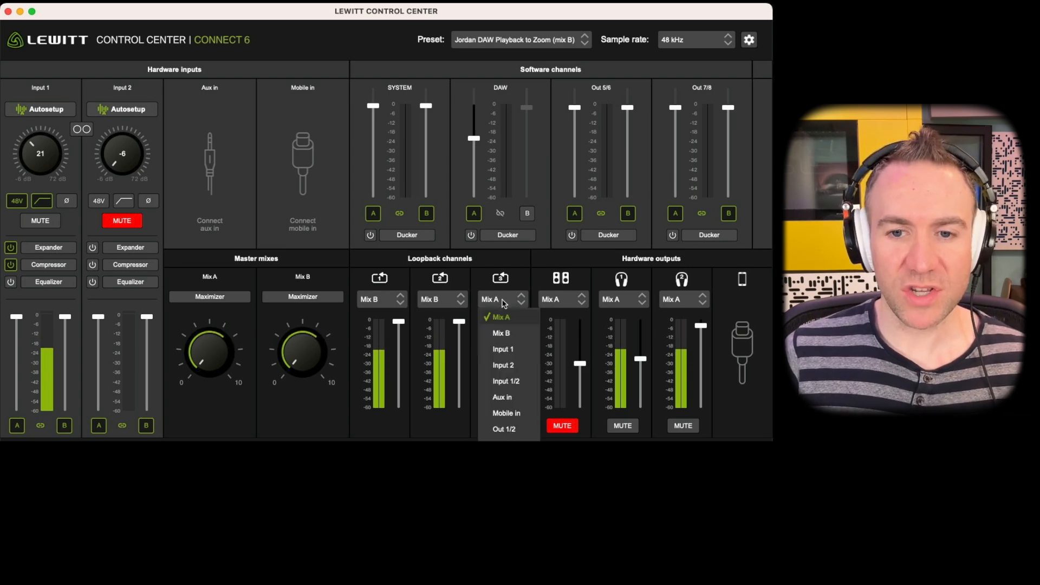
{"action": "left_click", "coordinate": [509, 332]}
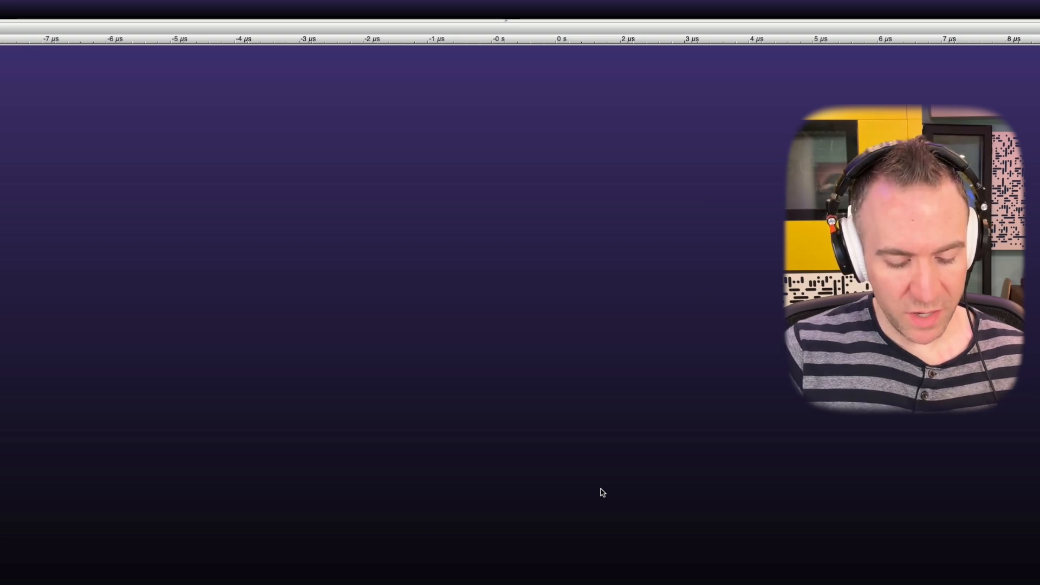
In TwistedWave's device preferences, enable Loopback 3 input channels 15 and 16 and disable mic channels 17 and 18.
{"action": "key", "text": "super+comma"}
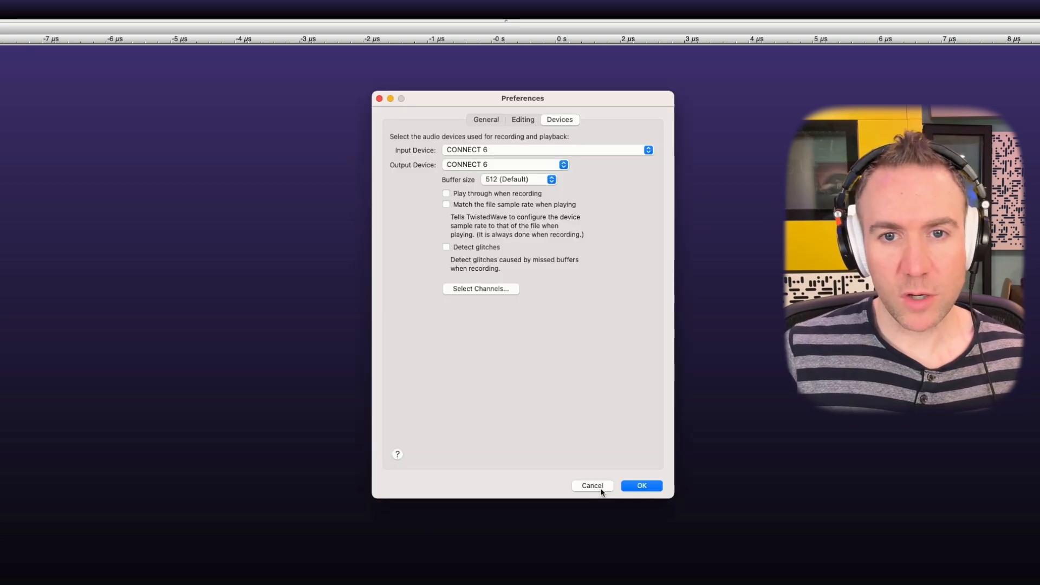
{"action": "left_click", "coordinate": [504, 288]}
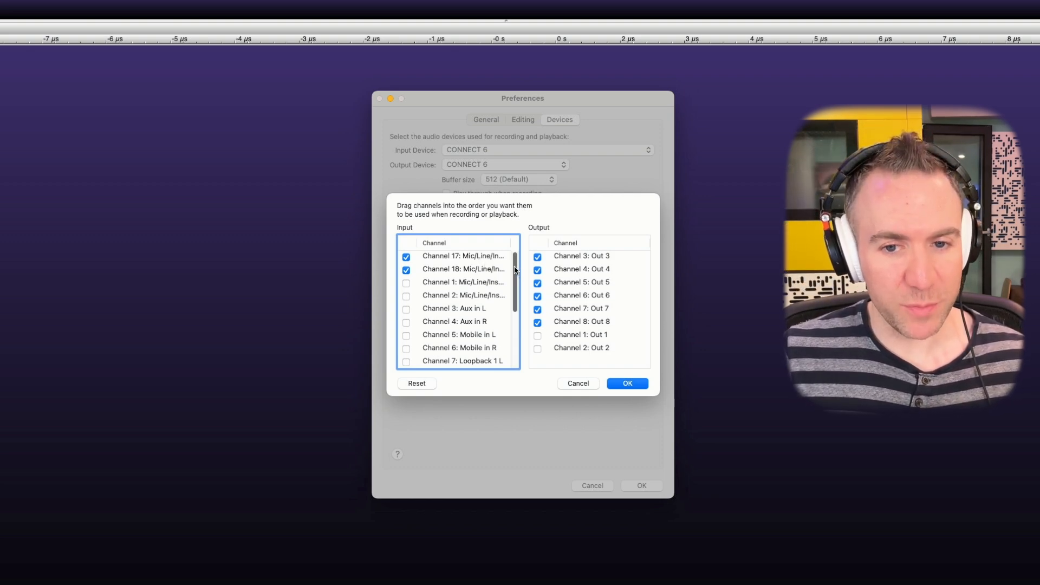
{"action": "scroll", "coordinate": [513, 333], "scroll_direction": "down", "scroll_amount": 5}
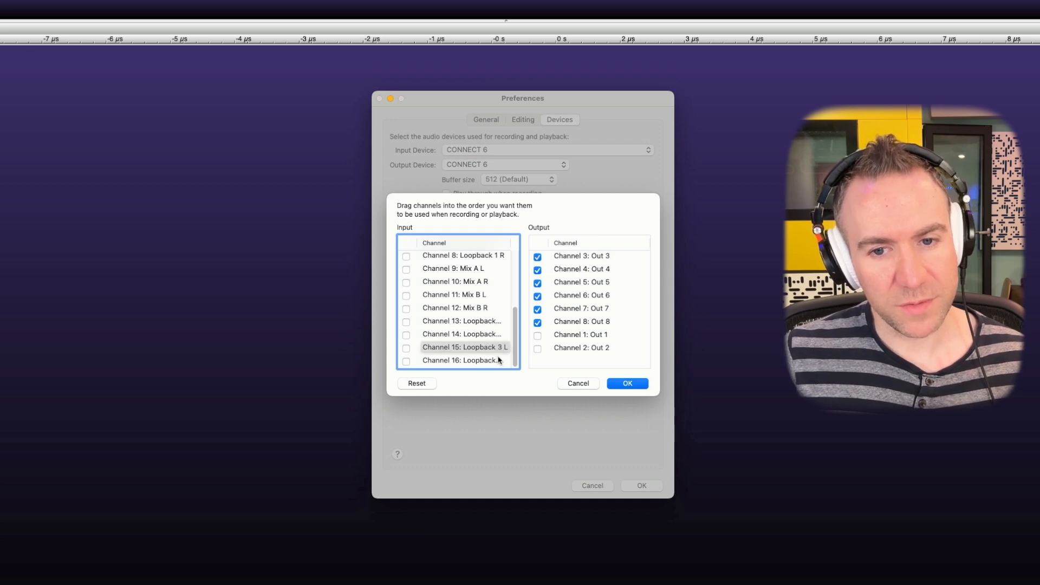
{"action": "left_click", "coordinate": [406, 347]}
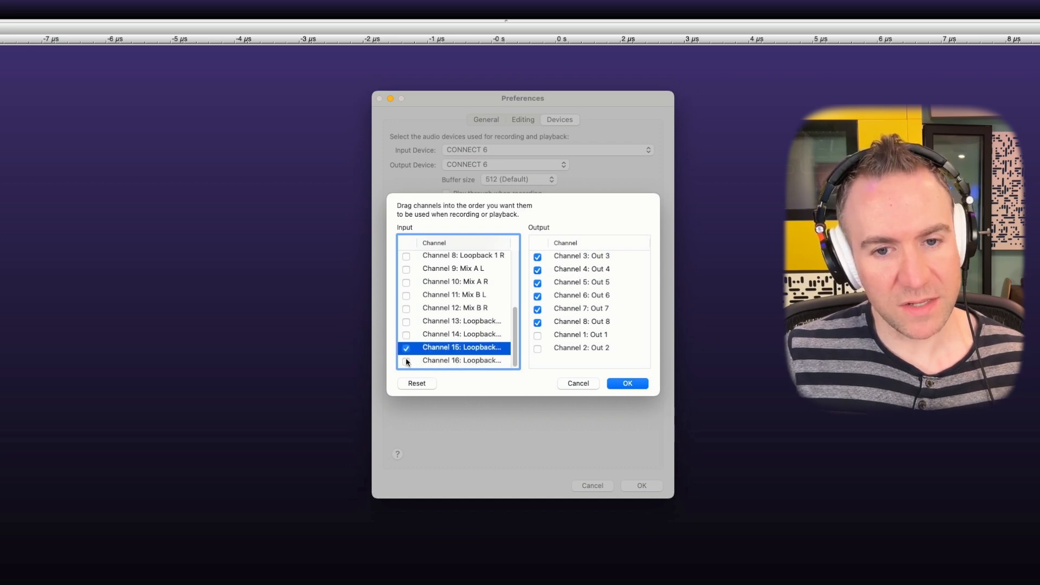
{"action": "left_click", "coordinate": [406, 361]}
{"action": "scroll", "coordinate": [488, 308], "scroll_direction": "up", "scroll_amount": 5}
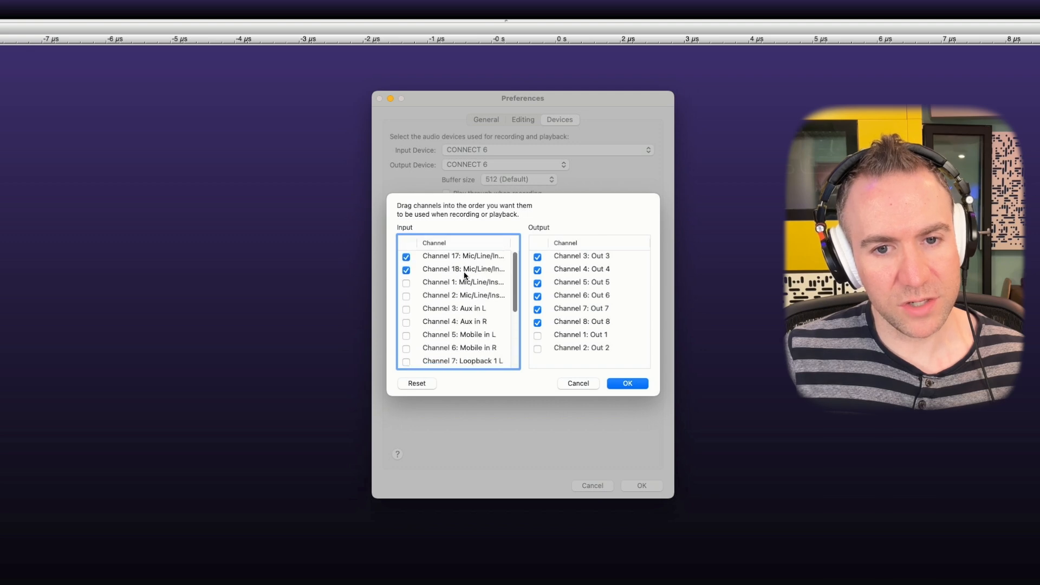
{"action": "left_click", "coordinate": [406, 270]}
{"action": "left_click", "coordinate": [406, 256]}
{"action": "left_click", "coordinate": [626, 384]}
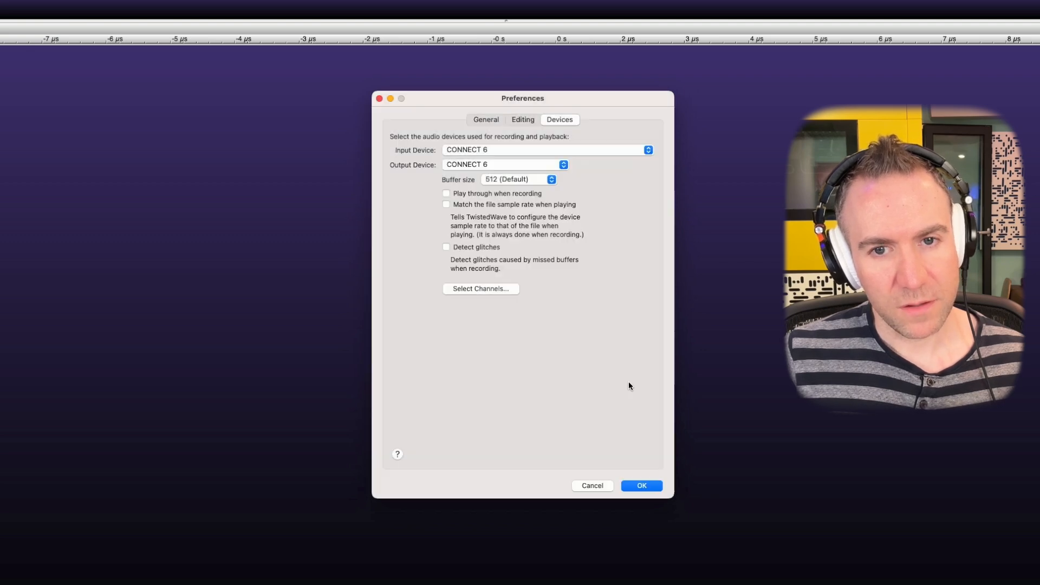
{"action": "key", "text": "Return"}
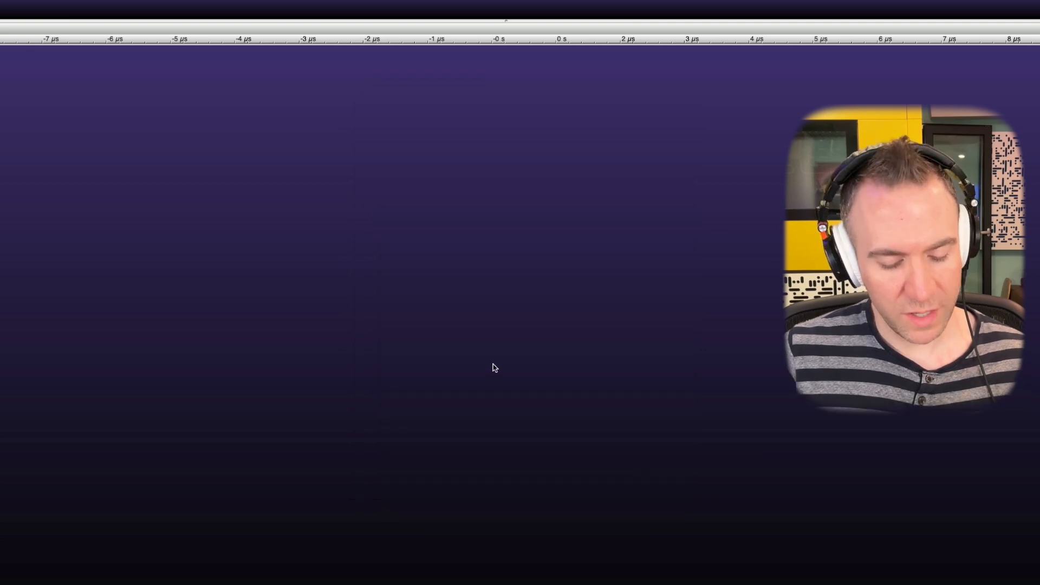
Create a new 24-bit, 48,000 Hz stereo document.
{"action": "key", "text": "super+n"}
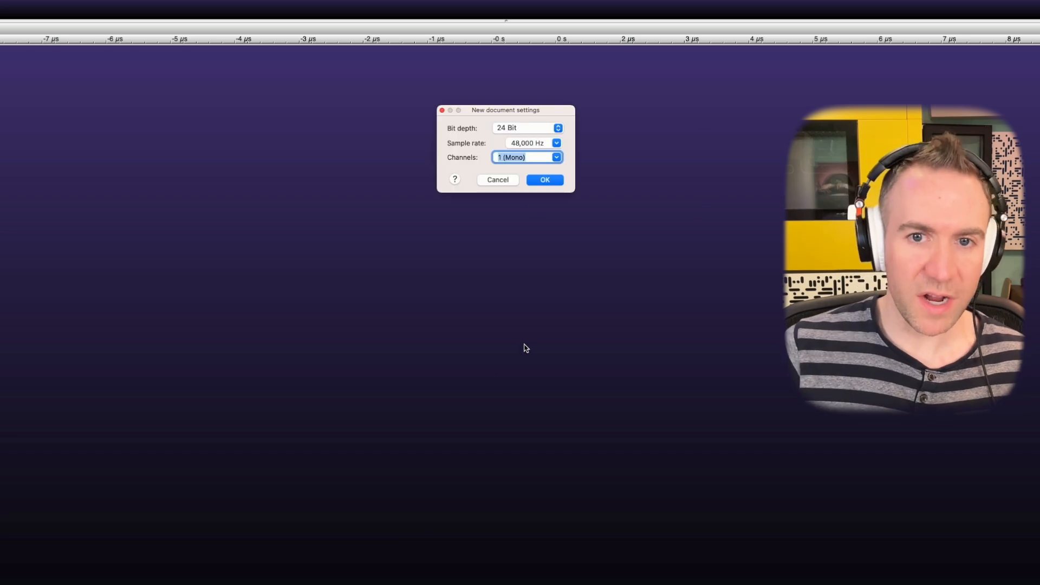
{"action": "left_click", "coordinate": [553, 160]}
{"action": "left_click", "coordinate": [534, 182]}
{"action": "left_click", "coordinate": [536, 181]}
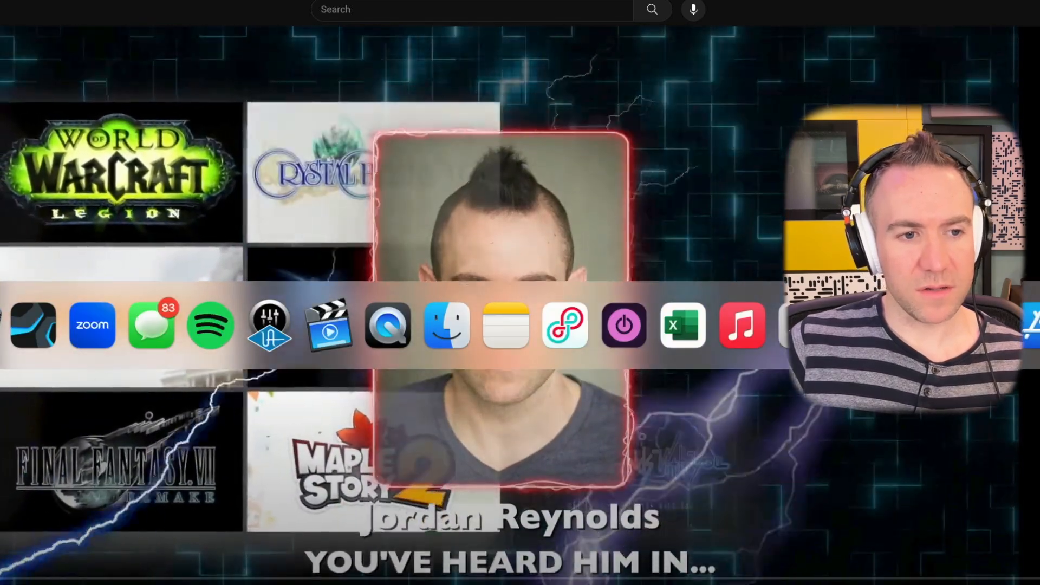
Check the SYSTEM and loopback levels in Lewitt Control Center, and record the browser video's audio with the voice in TwistedWave.
{"action": "key", "text": "super+Tab"}
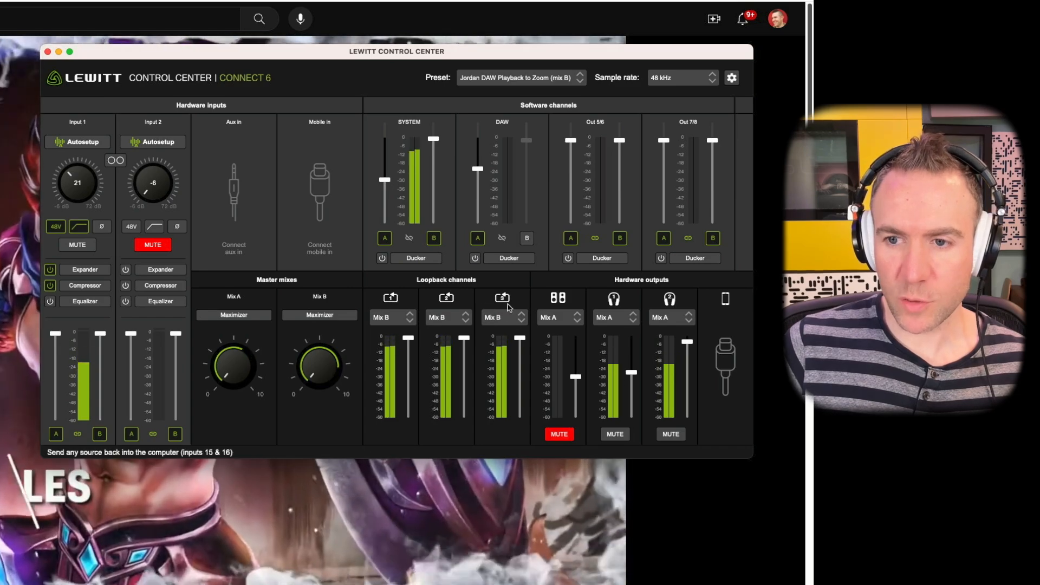
{"action": "key", "text": "super+Tab"}
{"action": "key", "text": "super+Tab"}
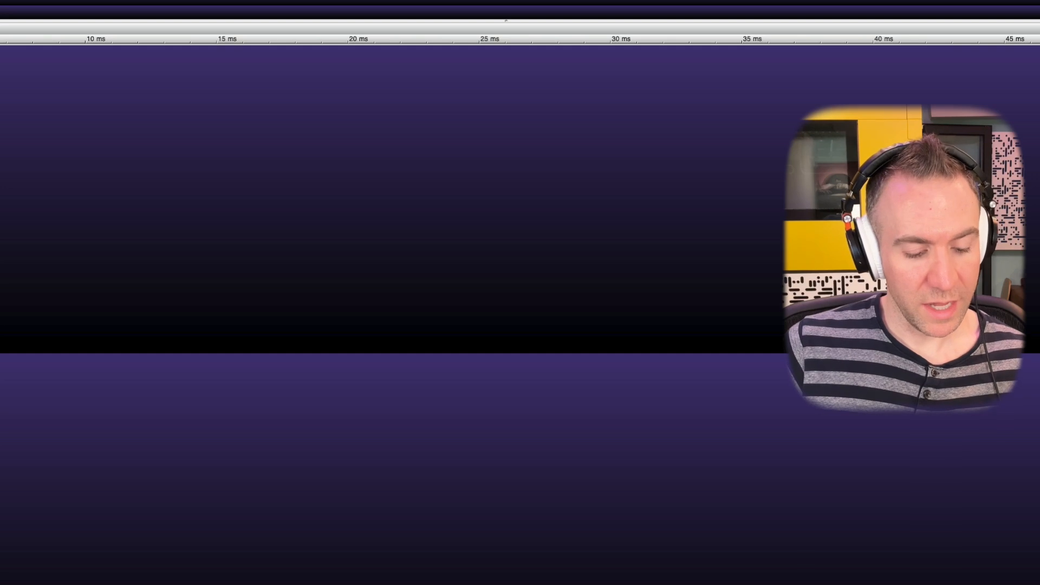
{"action": "left_click", "coordinate": [0, 331]}
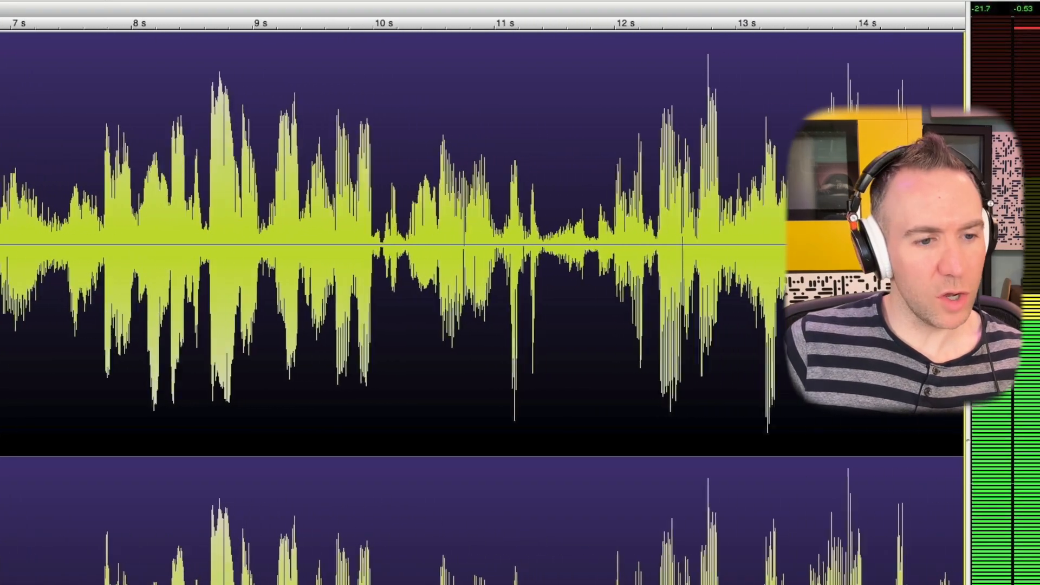
{"action": "key", "text": "super+Tab"}
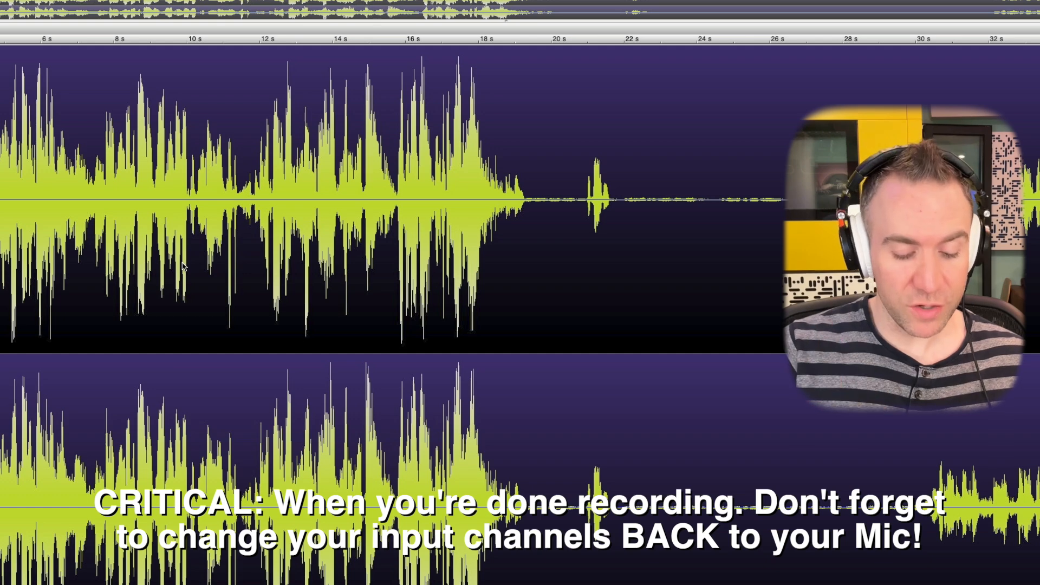
Return TwistedWave's recording inputs to mic channels 17 and 18, disabling Loopback 3 channels 15 and 16.
{"action": "key", "text": "super+comma"}
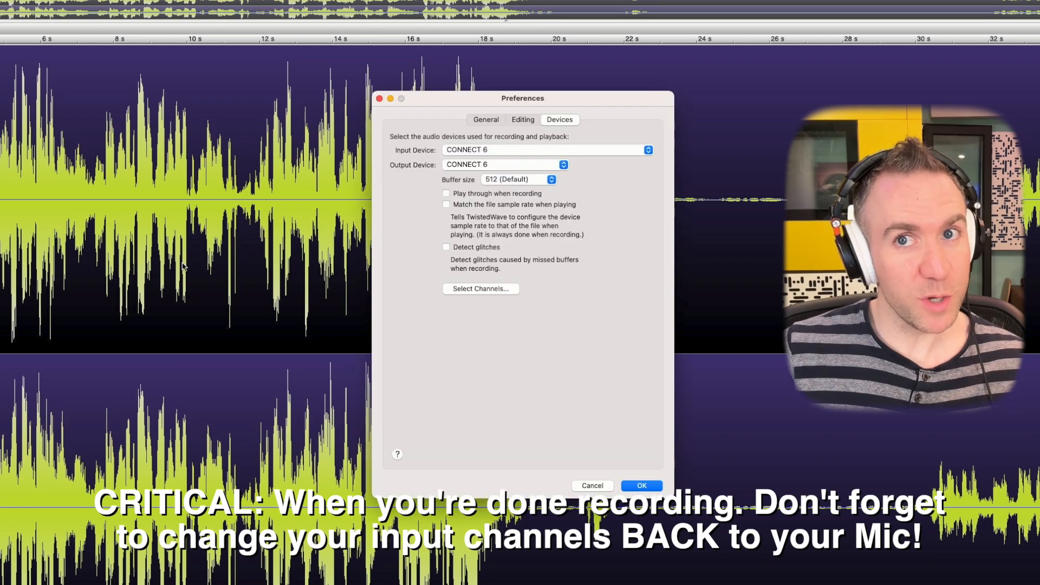
{"action": "left_click", "coordinate": [482, 289]}
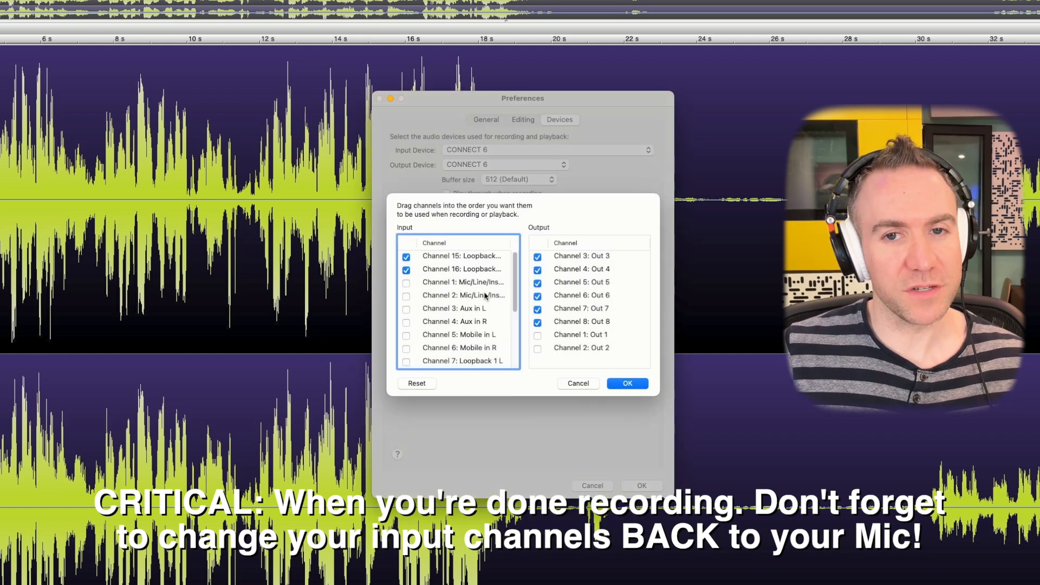
{"action": "left_click", "coordinate": [406, 270]}
{"action": "left_click", "coordinate": [406, 257]}
{"action": "left_click_drag", "start_coordinate": [515, 265], "coordinate": [516, 324]}
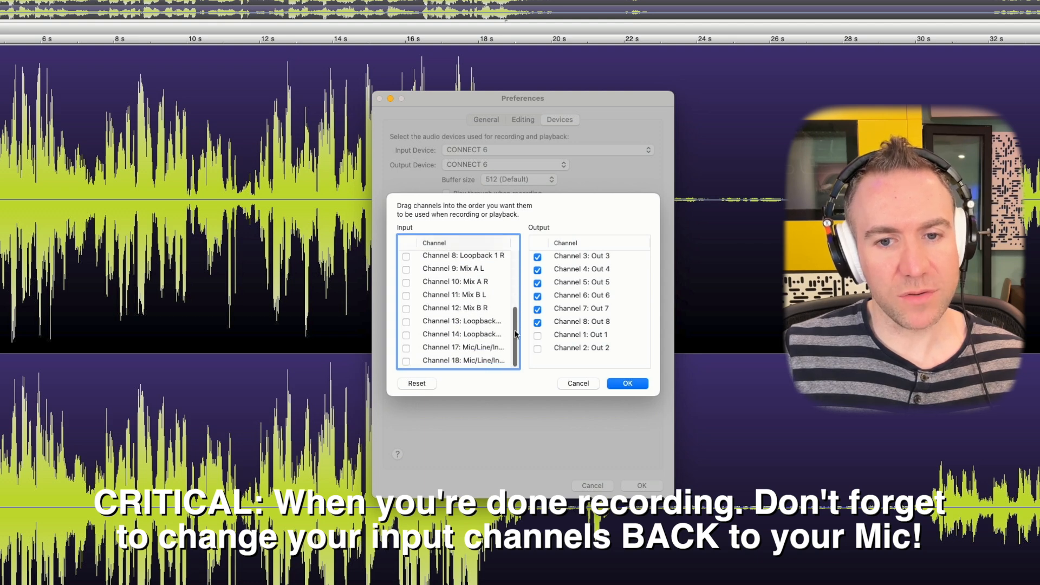
{"action": "left_click", "coordinate": [406, 348]}
{"action": "left_click", "coordinate": [407, 362]}
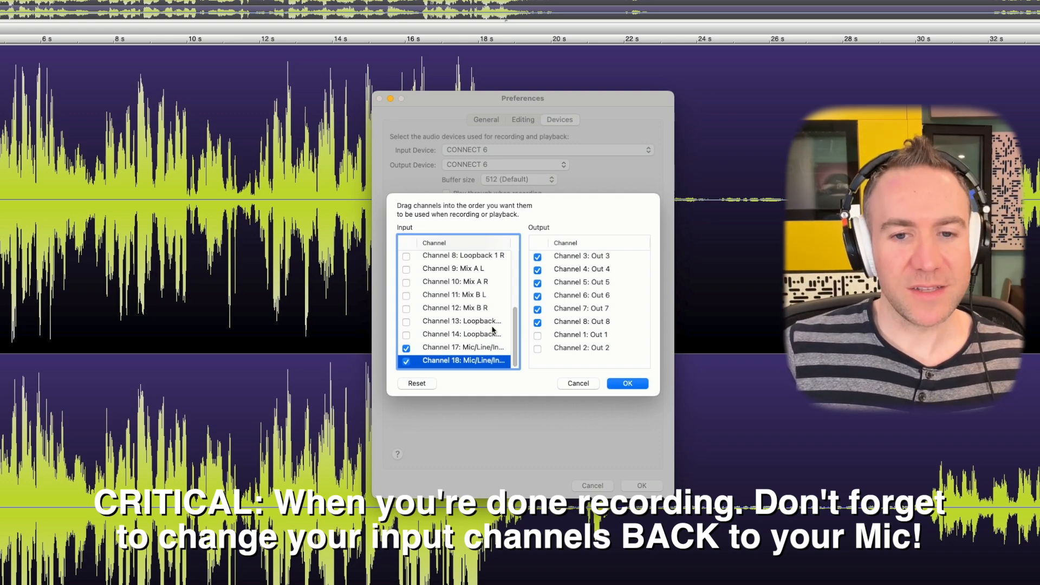
{"action": "scroll", "coordinate": [514, 338], "scroll_direction": "up", "scroll_amount": 5}
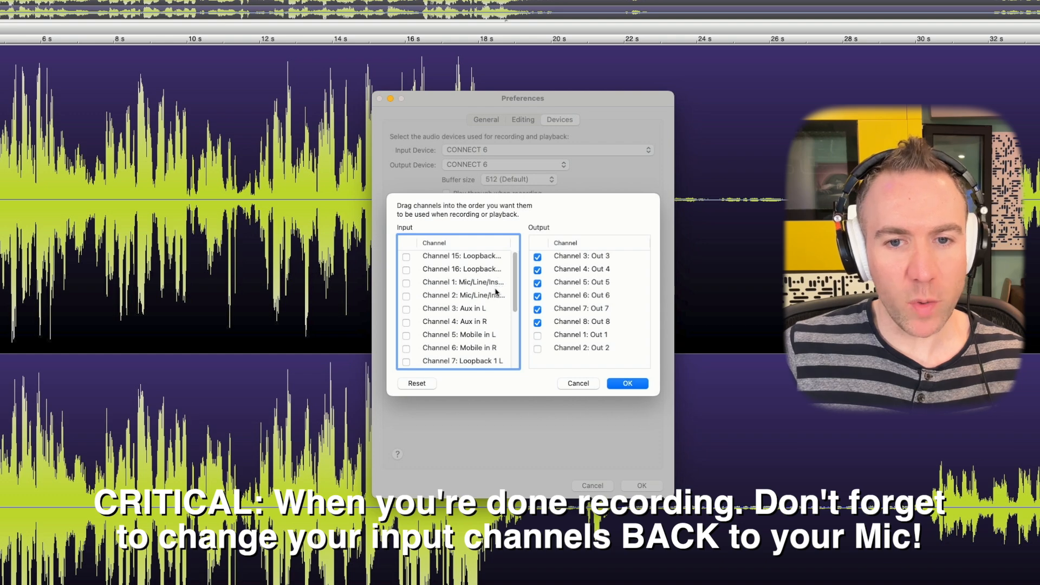
{"action": "left_click", "coordinate": [613, 387]}
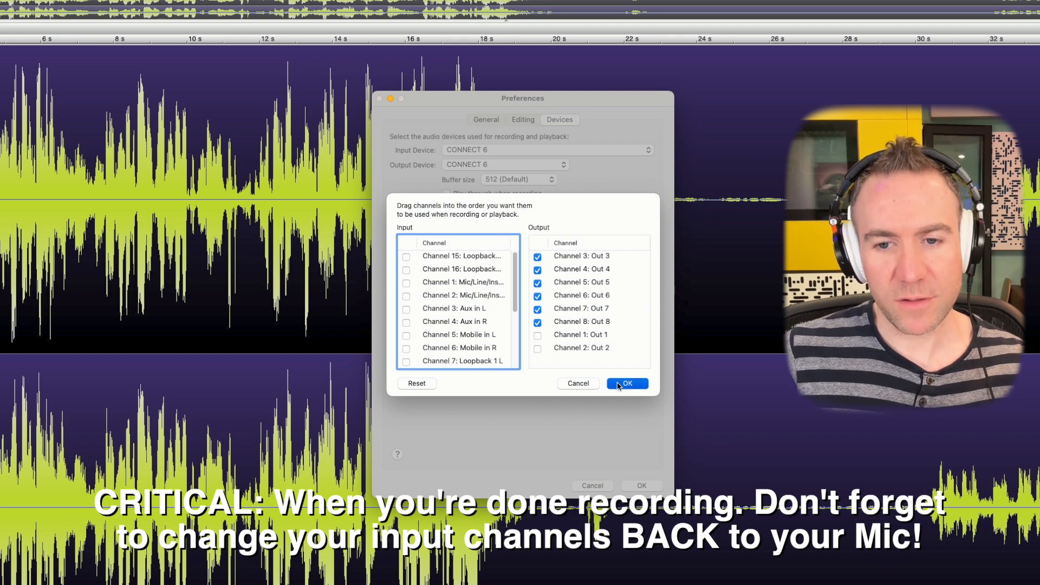
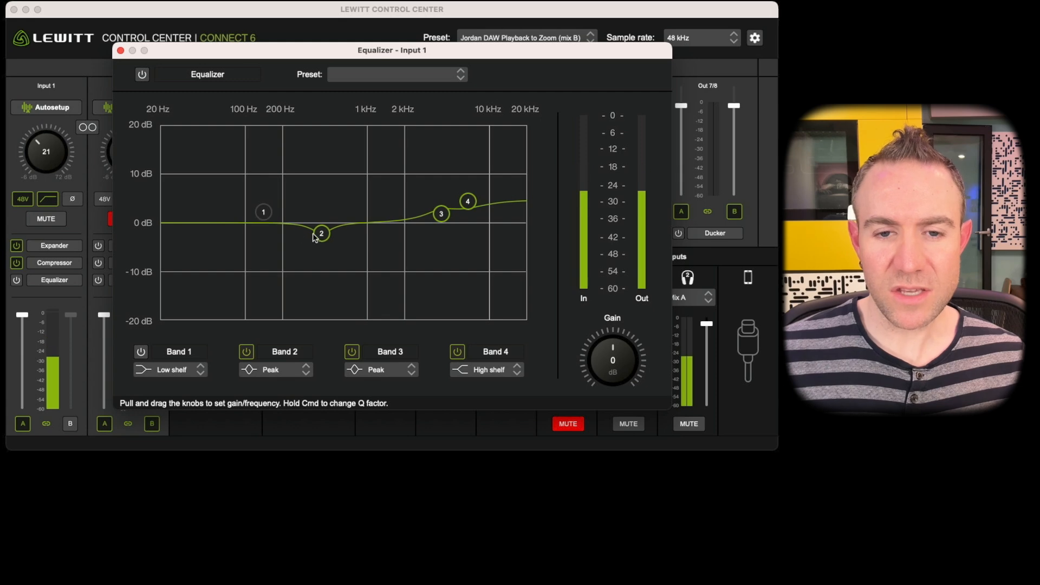
Adjust band 2 of the Input 1 equalizer to a cut of about -3.5 dB at 418 Hz and narrow it by raising its Q.
{"action": "left_click_drag", "start_coordinate": [319, 234], "coordinate": [325, 238]}
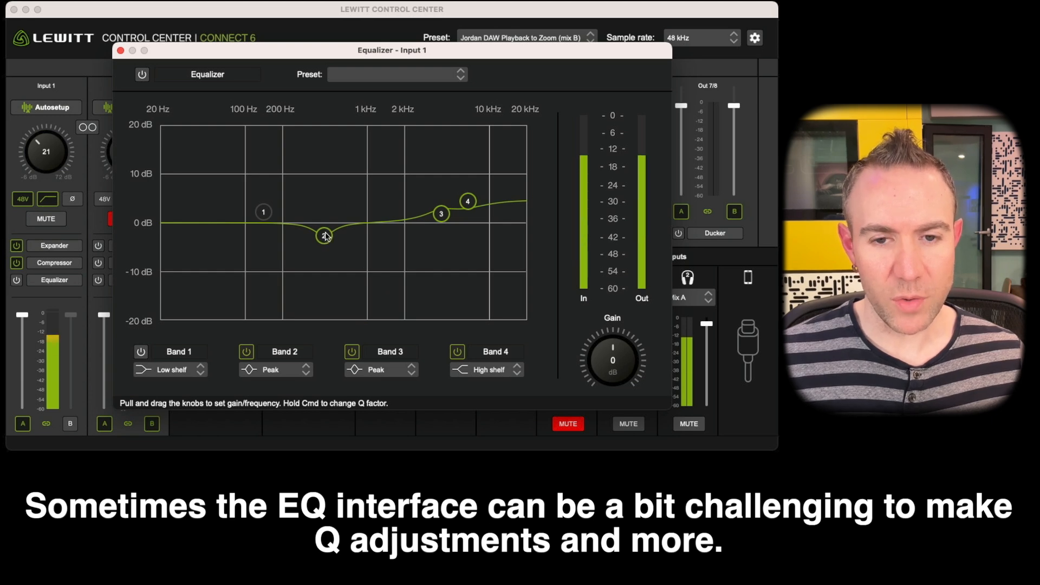
{"action": "left_click_drag", "start_coordinate": [324, 236], "coordinate": [321, 237]}
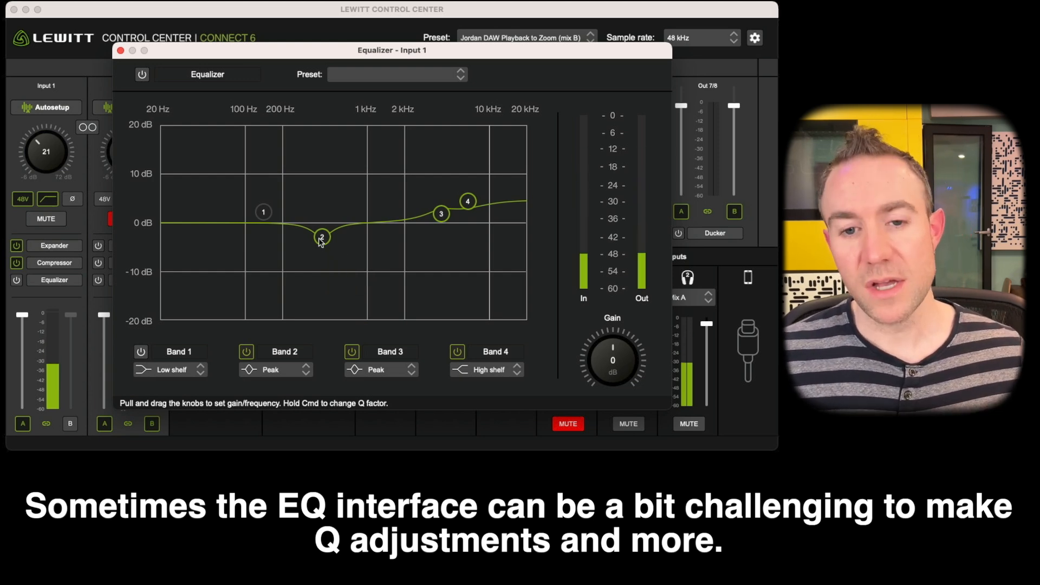
{"action": "left_click_drag", "start_coordinate": [322, 237], "coordinate": [323, 239]}
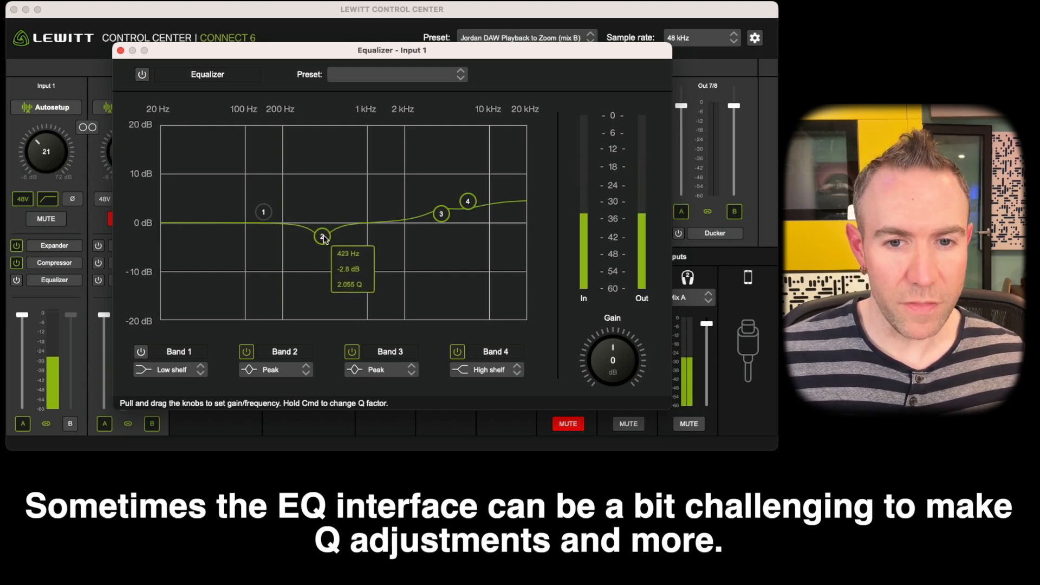
{"action": "left_click_drag", "start_coordinate": [323, 239], "coordinate": [319, 201]}
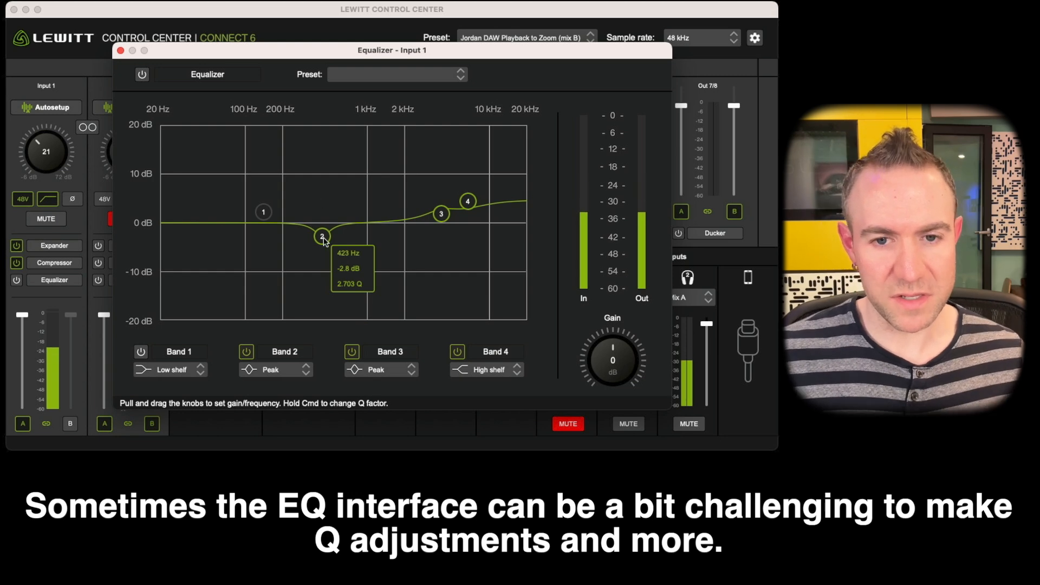
{"action": "left_click_drag", "start_coordinate": [322, 236], "coordinate": [322, 240]}
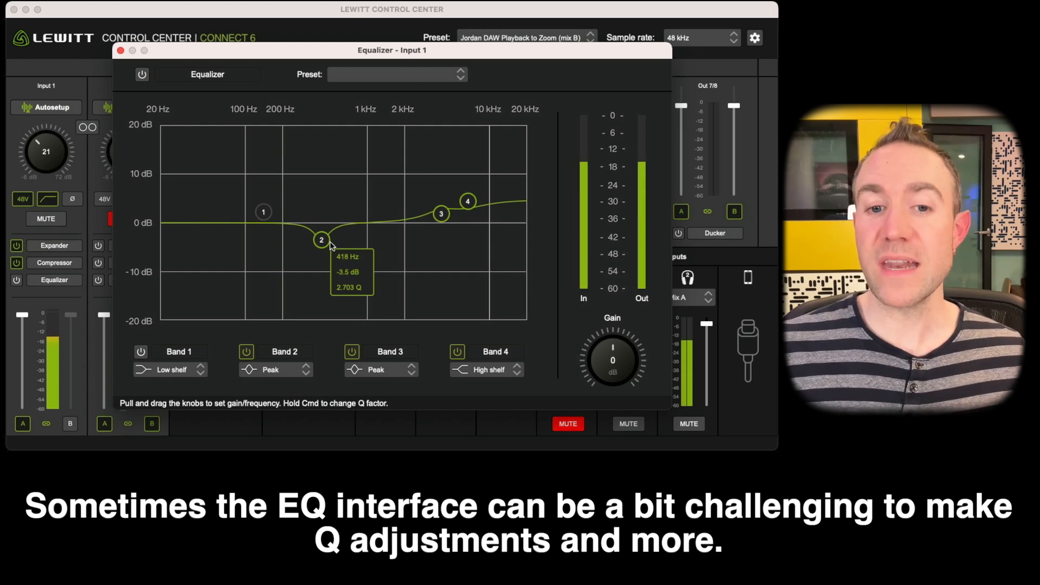
{"action": "left_click_drag", "start_coordinate": [324, 241], "coordinate": [321, 169]}
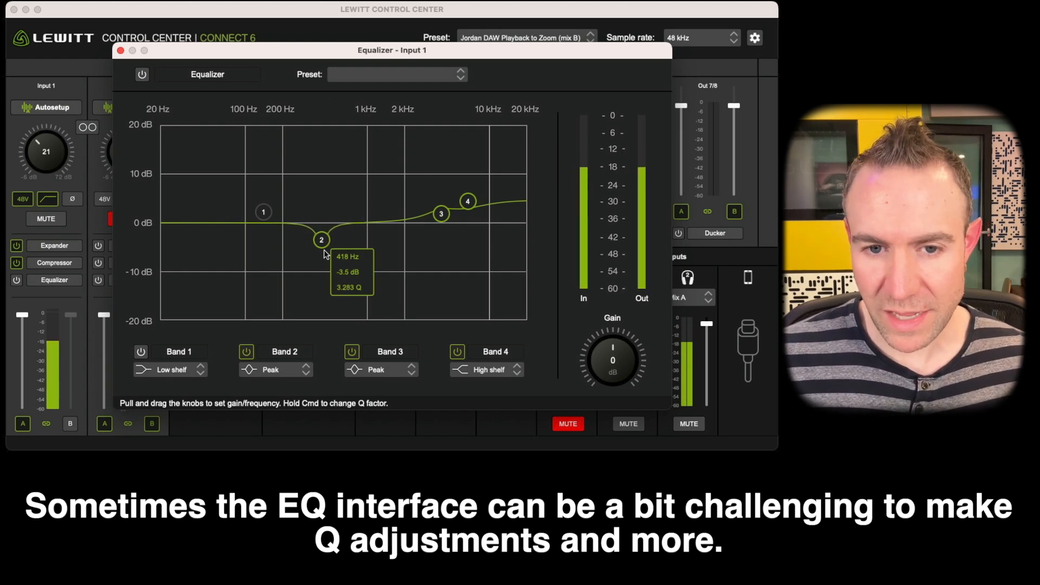
{"action": "left_click_drag", "start_coordinate": [323, 246], "coordinate": [329, 183]}
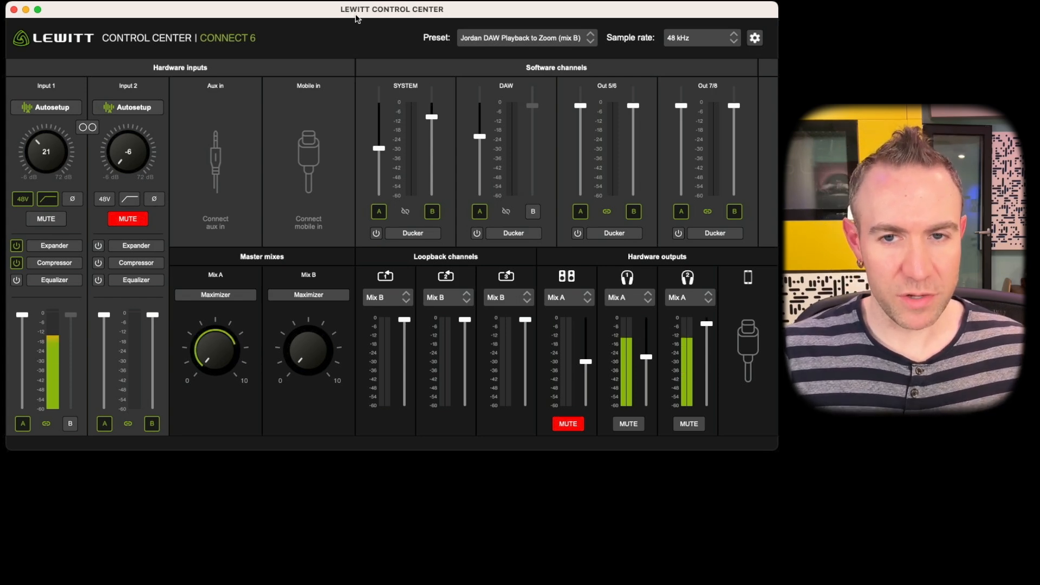
Lower the SYSTEM channel's Mix B fader and enable the DAW channel's Mix B send, keeping its Mix A send on.
{"action": "left_click", "coordinate": [502, 38]}
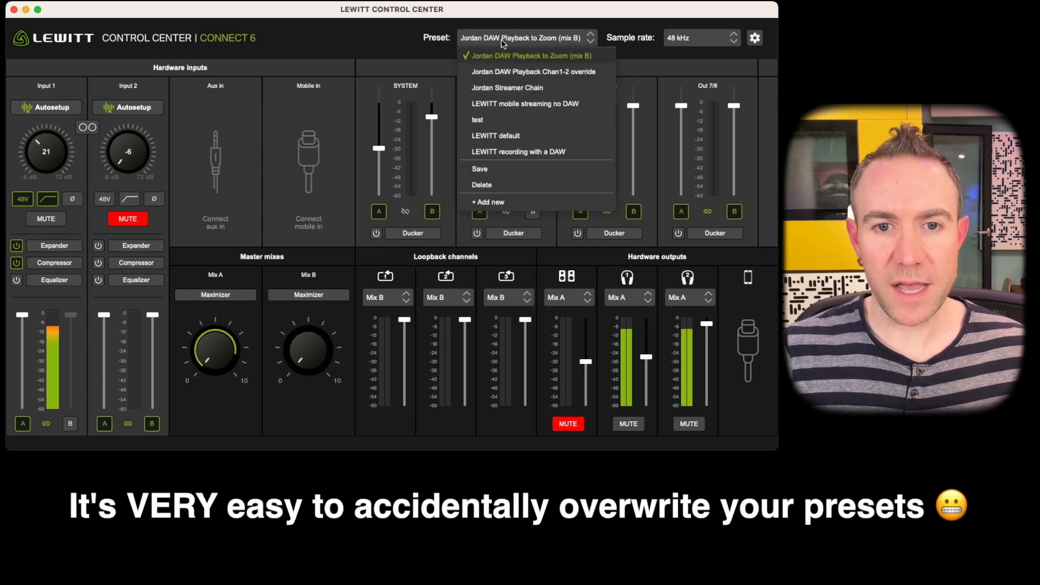
{"action": "left_click", "coordinate": [418, 96]}
{"action": "left_click_drag", "start_coordinate": [432, 118], "coordinate": [433, 129]}
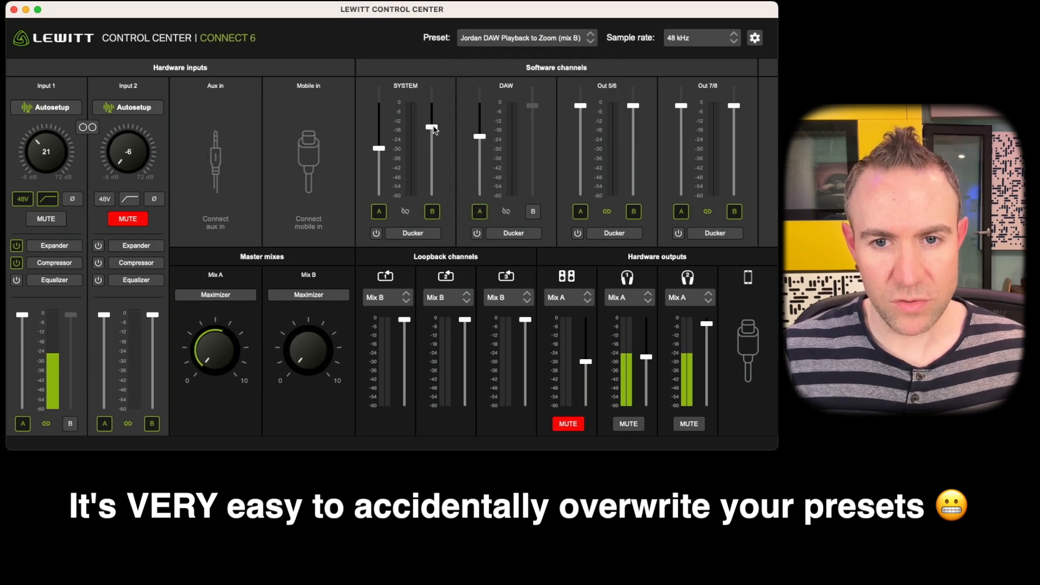
{"action": "left_click", "coordinate": [483, 213]}
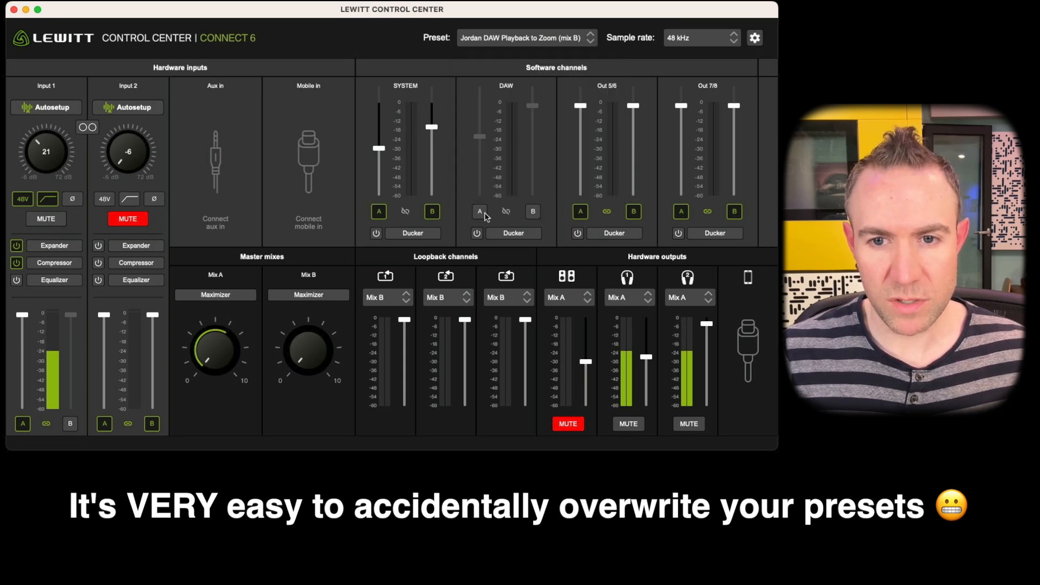
{"action": "left_click", "coordinate": [480, 211]}
{"action": "left_click", "coordinate": [533, 212]}
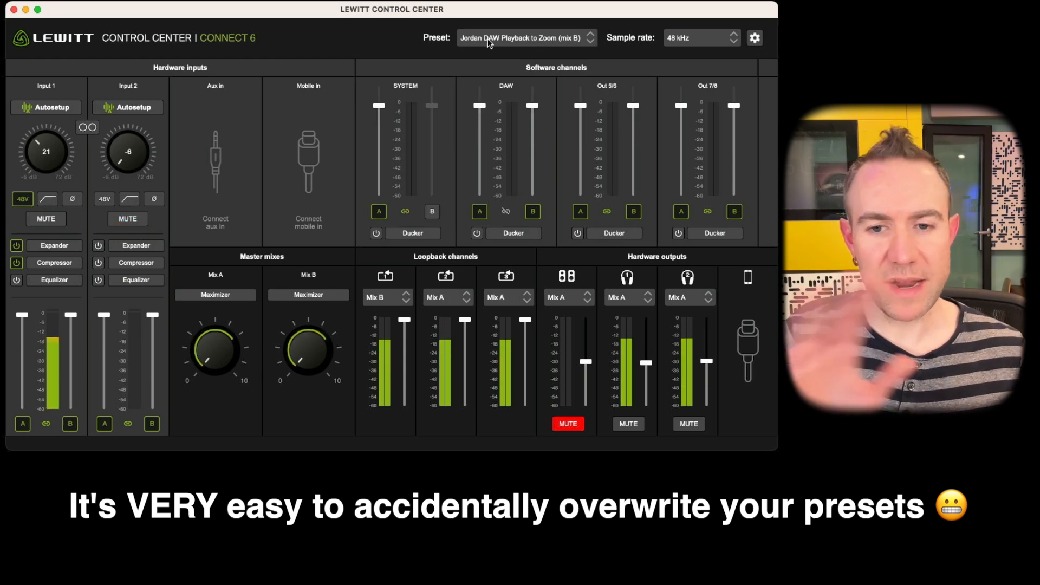
Load the DAW Playback to Zoom (mix B) preset.
{"action": "left_click", "coordinate": [489, 39]}
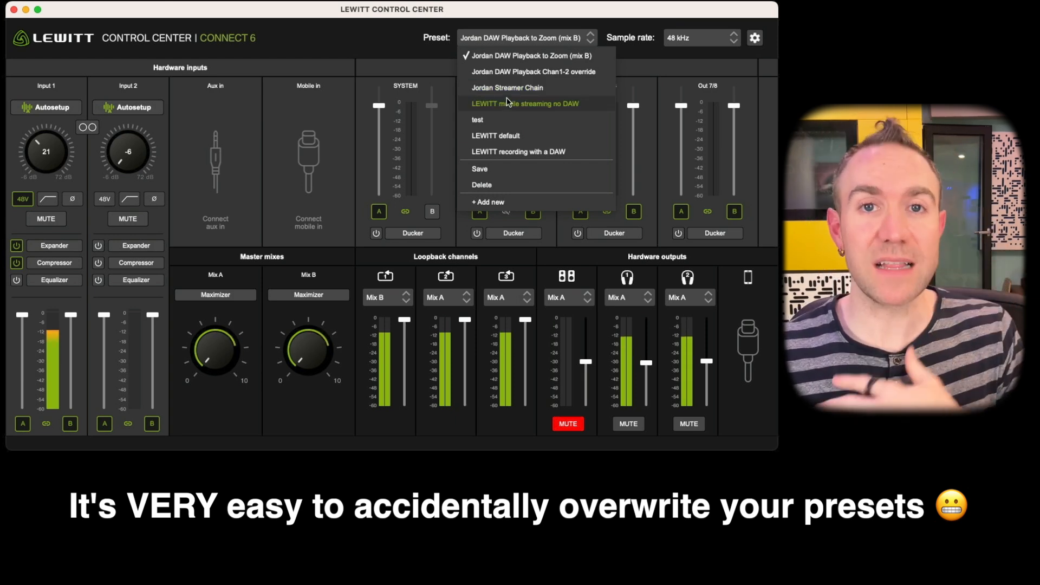
{"action": "left_click", "coordinate": [517, 56]}
{"action": "left_click", "coordinate": [545, 38]}
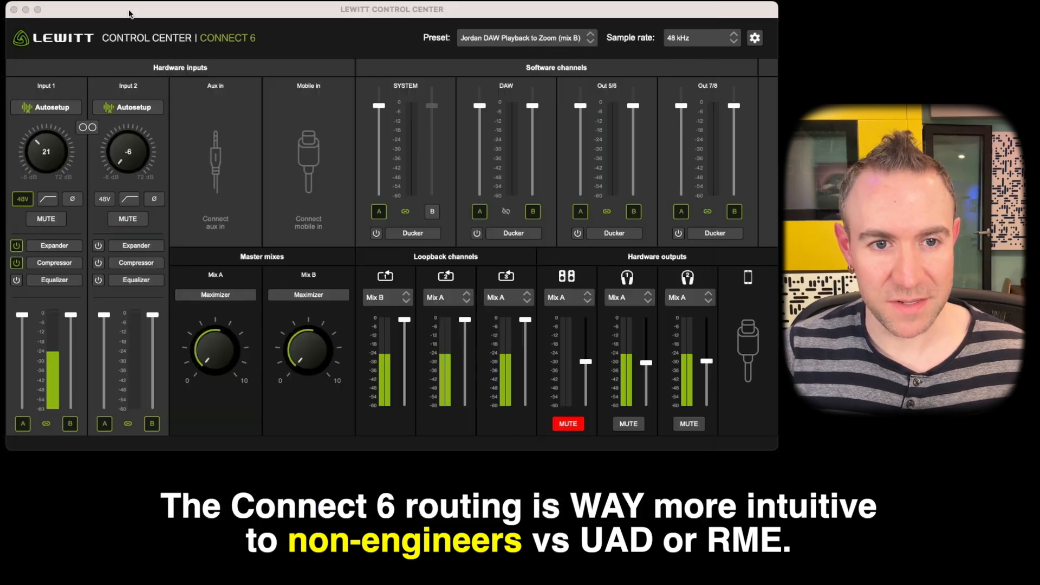
{"action": "left_click", "coordinate": [54, 219]}
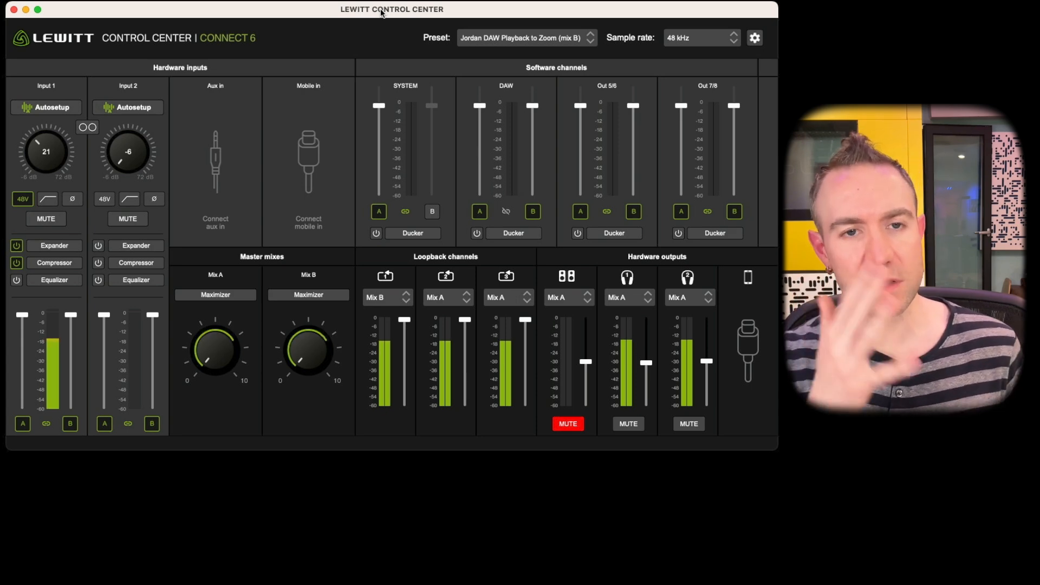
Try the Overwrite input 1/2 setting with Mix A as its source, and switch the overwrite back off.
{"action": "left_click", "coordinate": [755, 38]}
{"action": "left_click", "coordinate": [252, 119]}
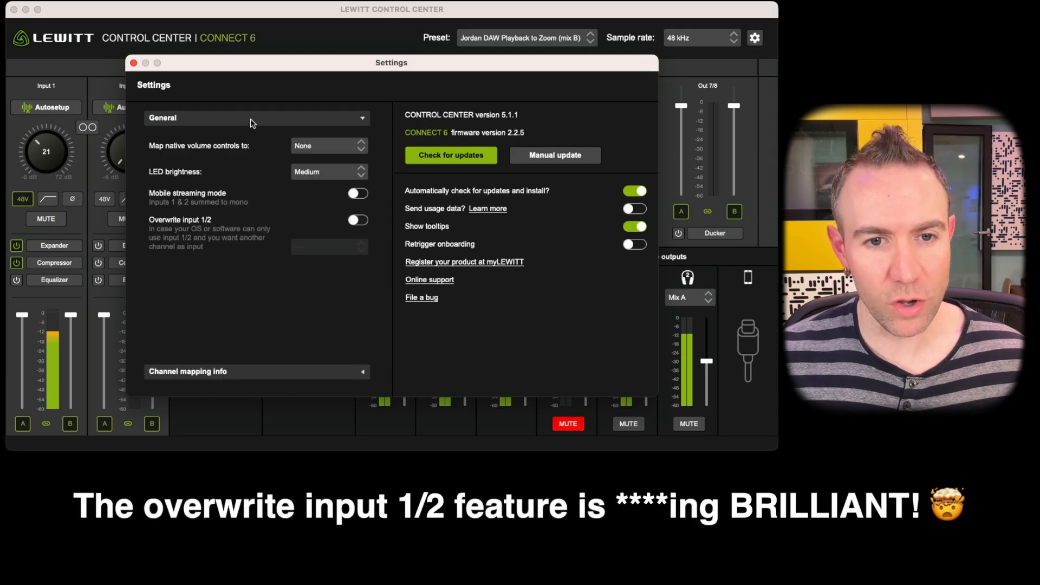
{"action": "left_click", "coordinate": [357, 221]}
{"action": "left_click", "coordinate": [343, 247]}
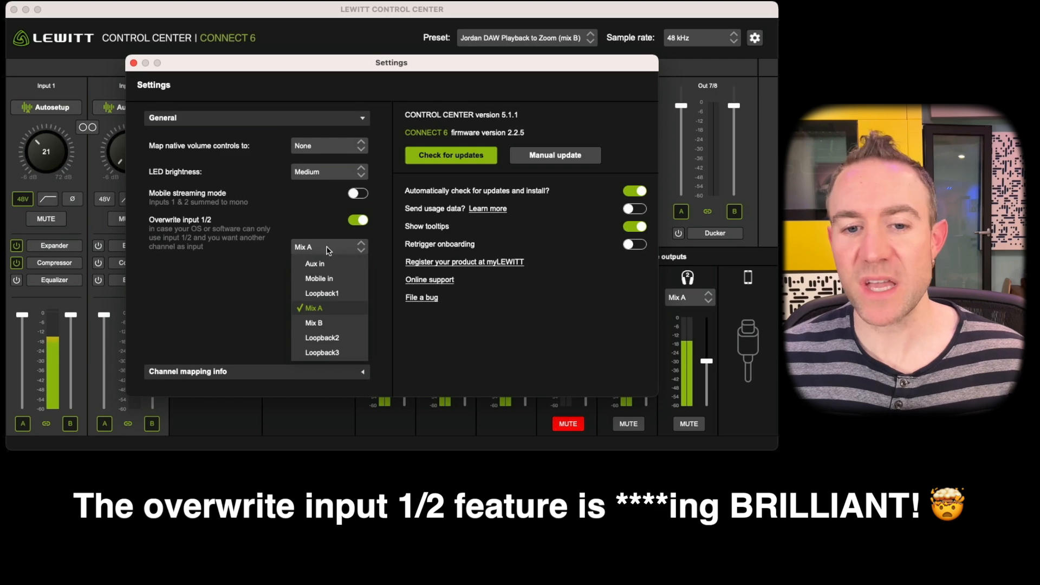
{"action": "left_click", "coordinate": [296, 230]}
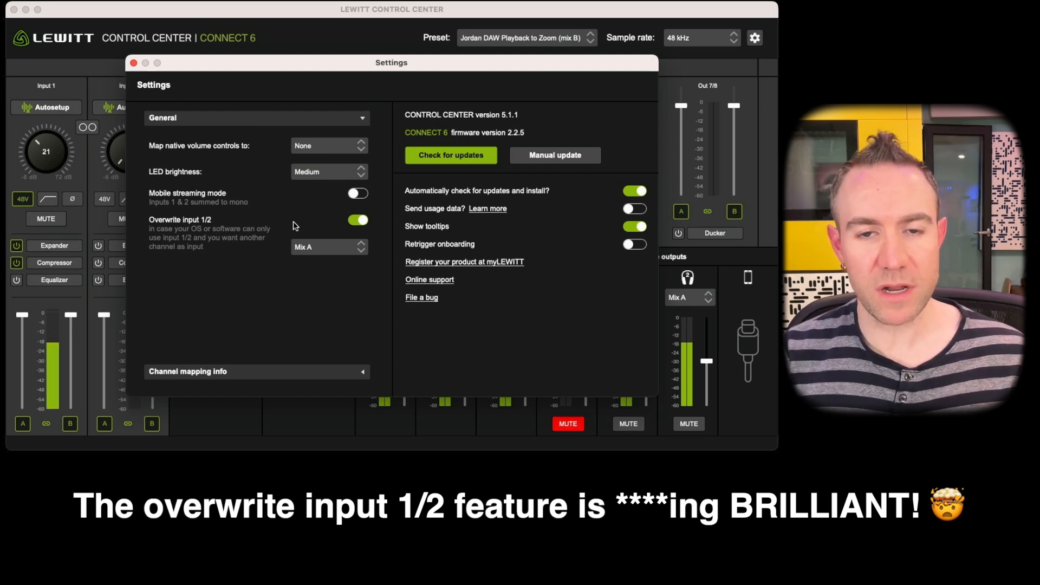
{"action": "left_click", "coordinate": [358, 220]}
{"action": "left_click", "coordinate": [337, 15]}
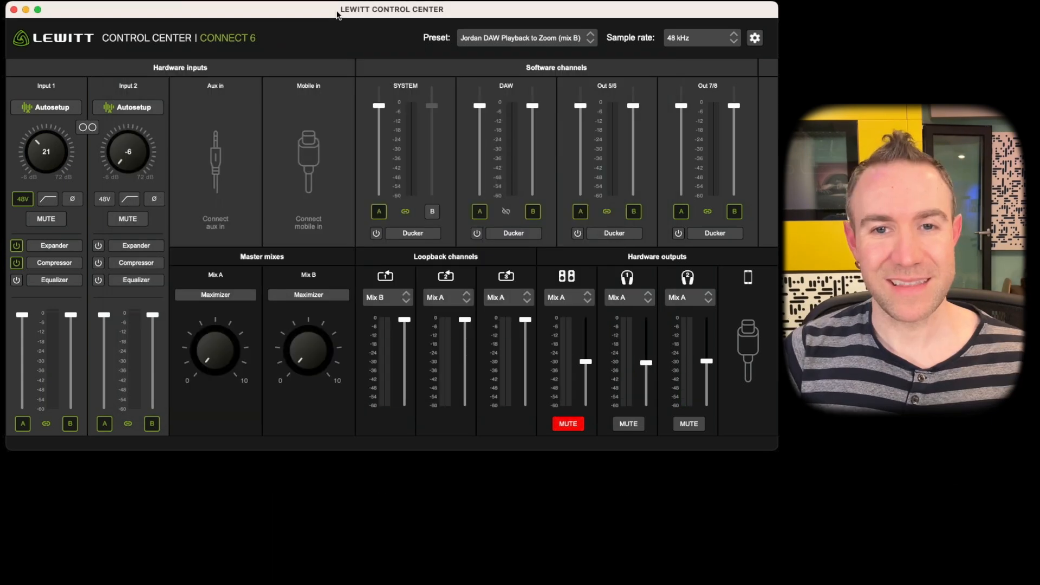